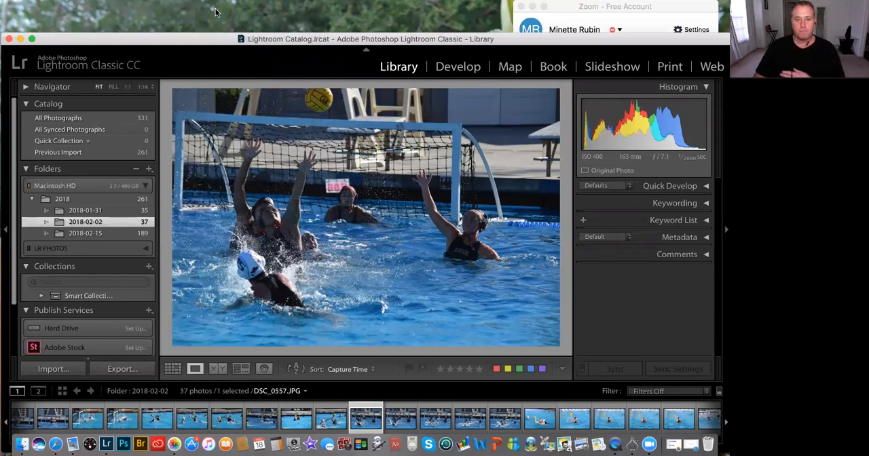
Step: Move the 2018-01-31 folder from Macintosh HD into the 2018 folder under PHOTOS on the LR PHOTOS drive
drag(216, 39, 216, 34)
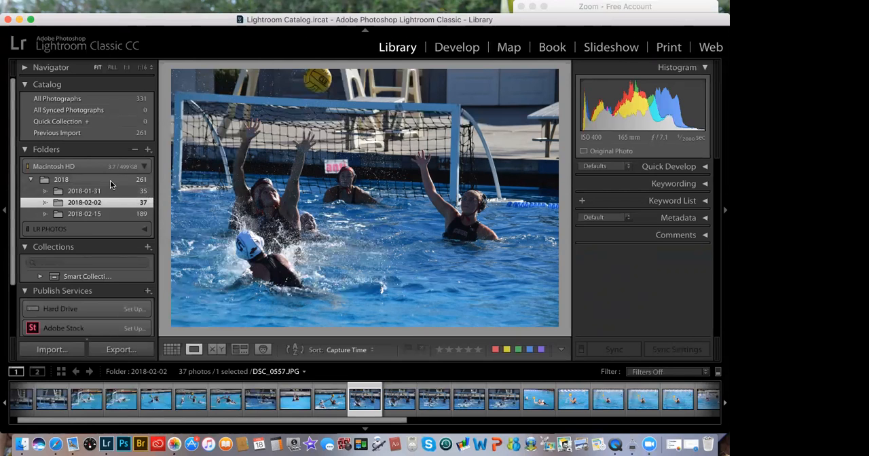
click(75, 180)
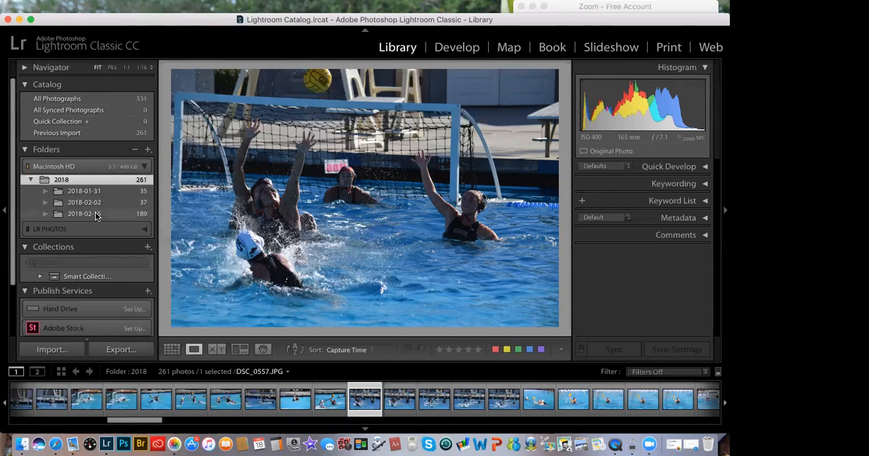
scroll(96, 216, down, 1)
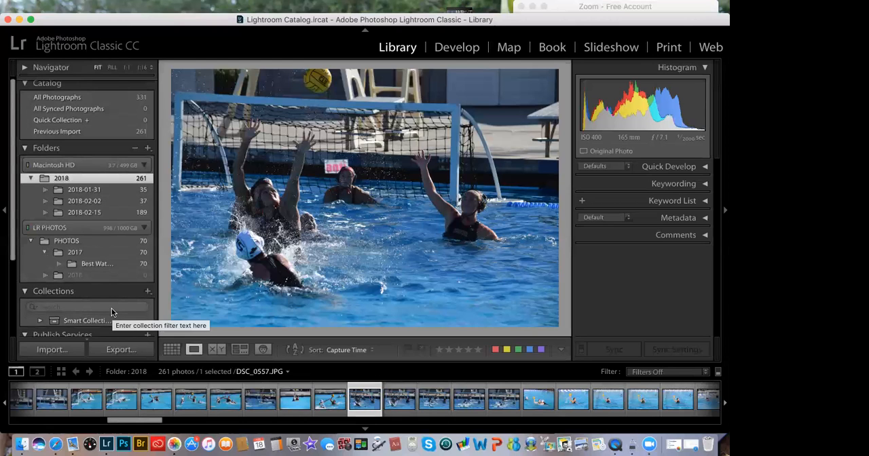
click(84, 192)
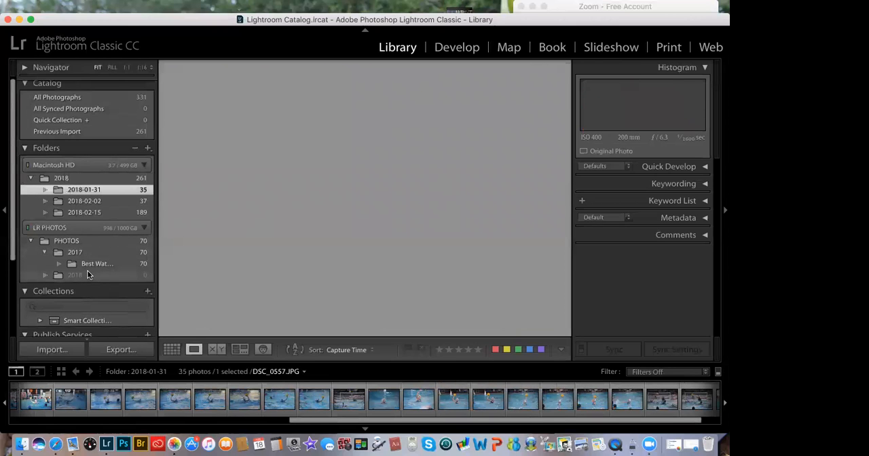
scroll(87, 271, down, 1)
scroll(77, 227, up, 1)
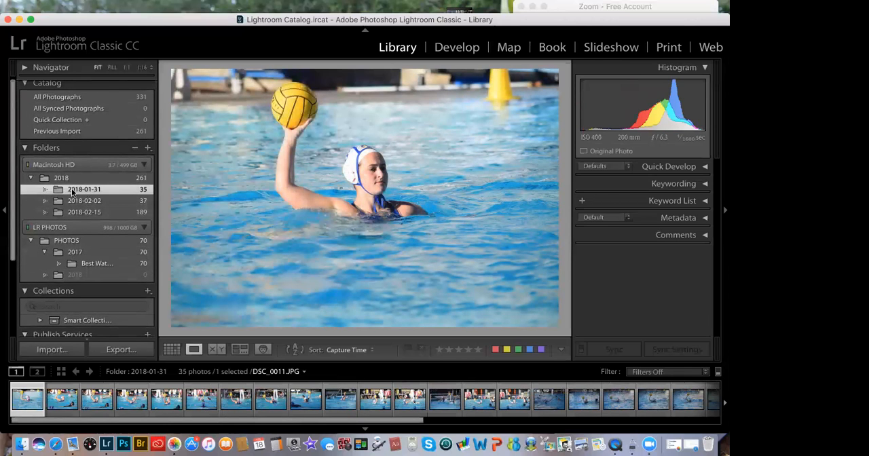
drag(58, 192, 70, 277)
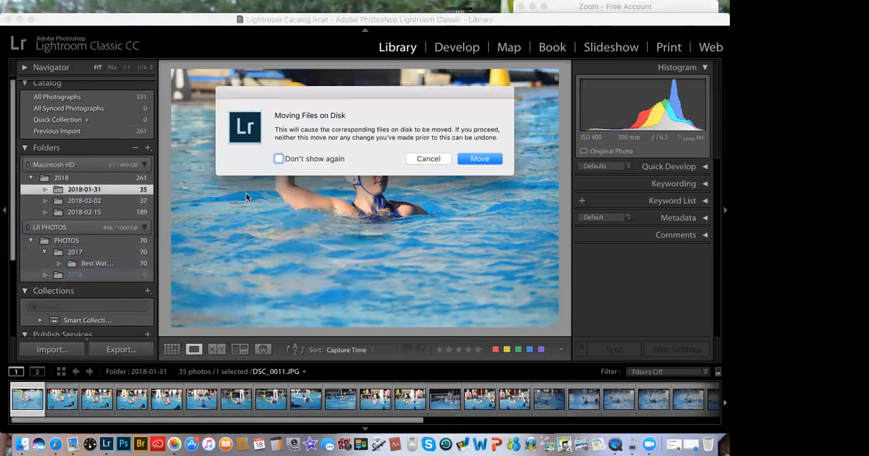
click(474, 161)
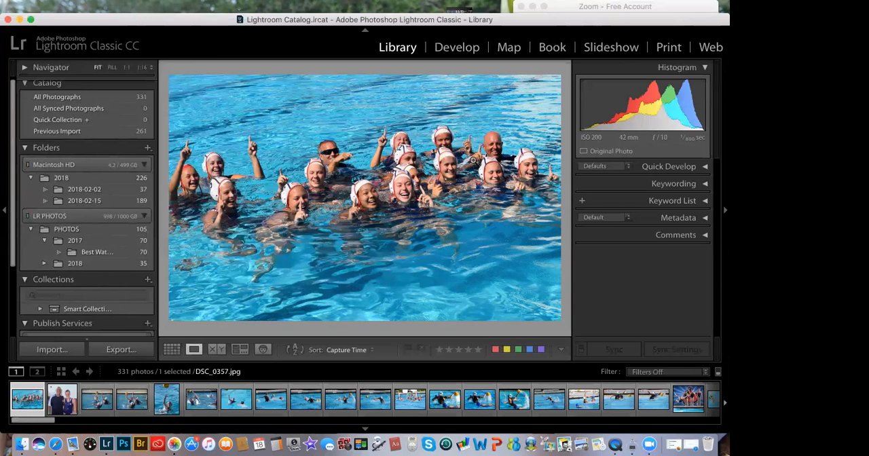
Step: Move the 2018-02-02 and 2018-02-15 folders from Macintosh HD into the 2018 folder on the LR PHOTOS drive
click(73, 190)
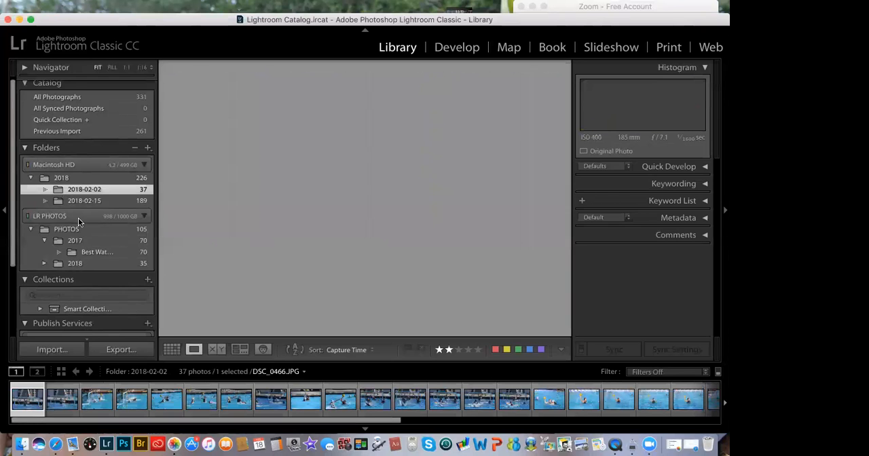
click(40, 202)
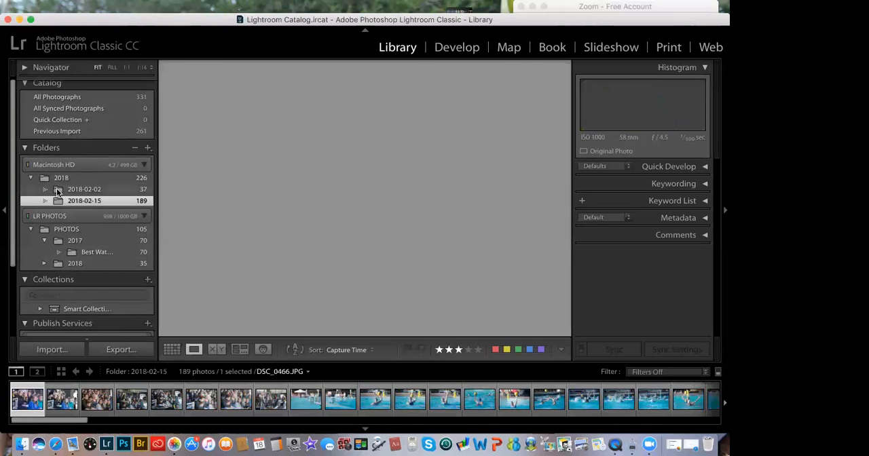
drag(58, 191, 76, 265)
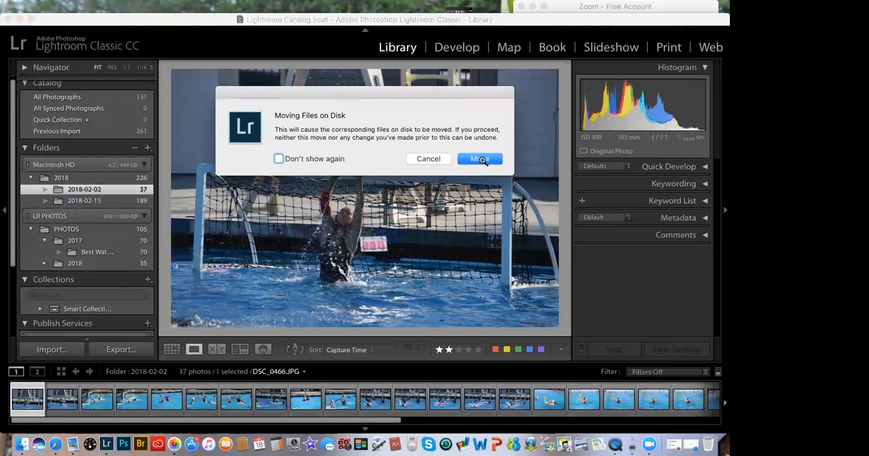
click(480, 159)
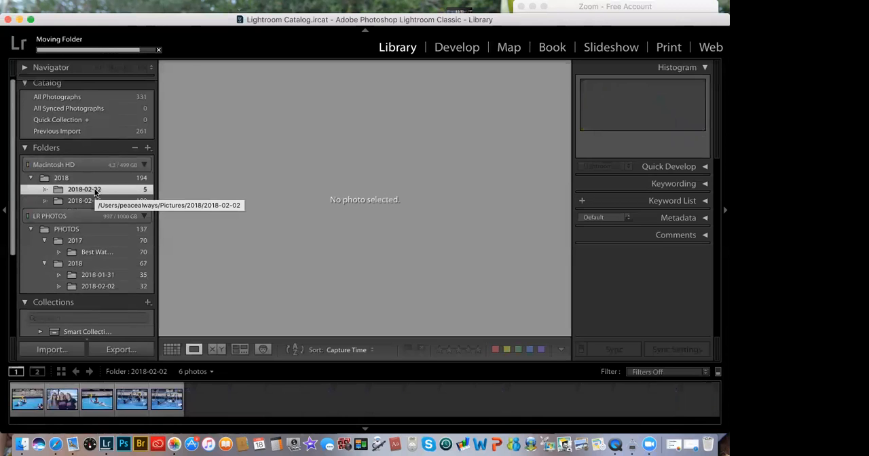
click(95, 192)
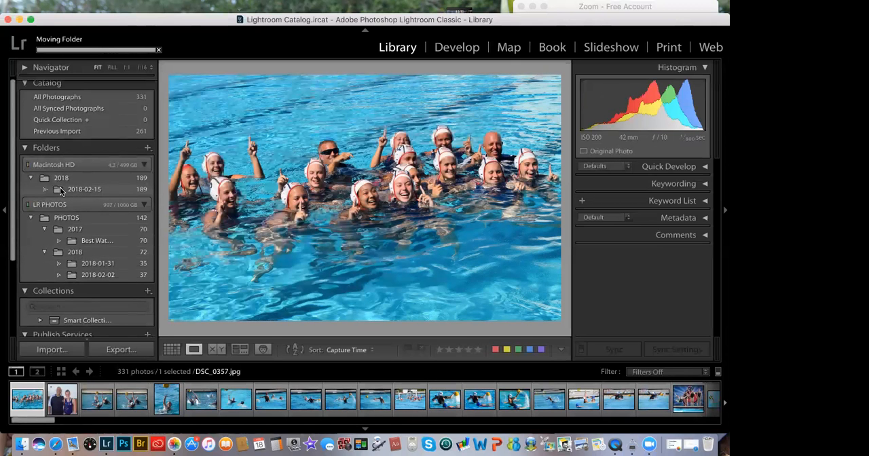
drag(61, 192, 70, 256)
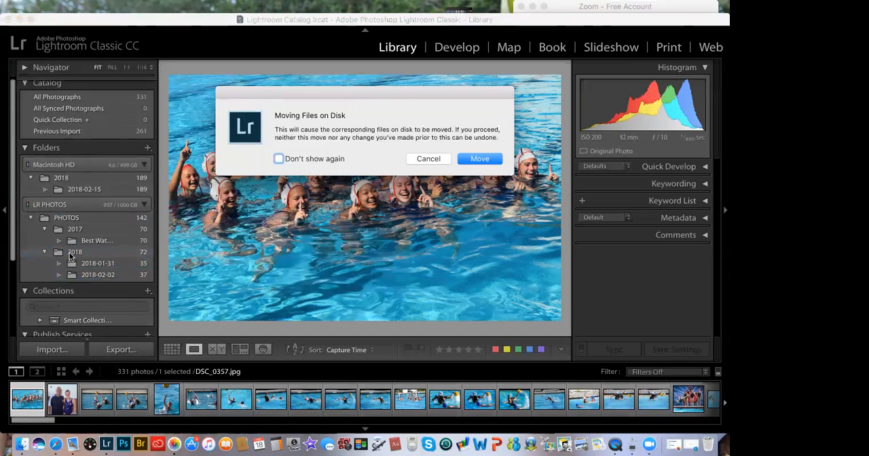
click(480, 159)
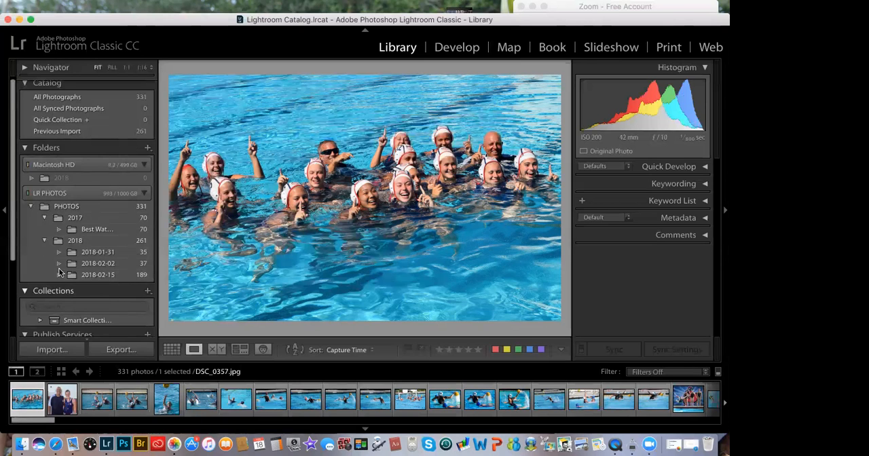
Step: Remove the emptied 2018 folder under Macintosh HD from the catalog's folder list
click(41, 179)
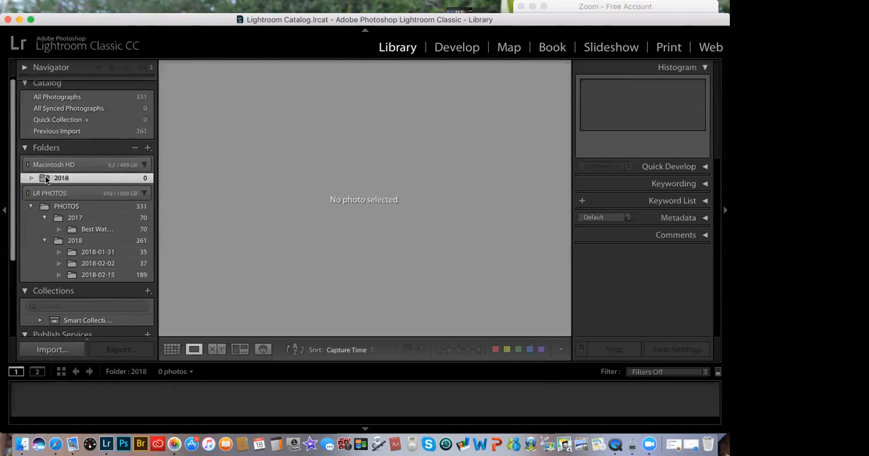
right_click(45, 178)
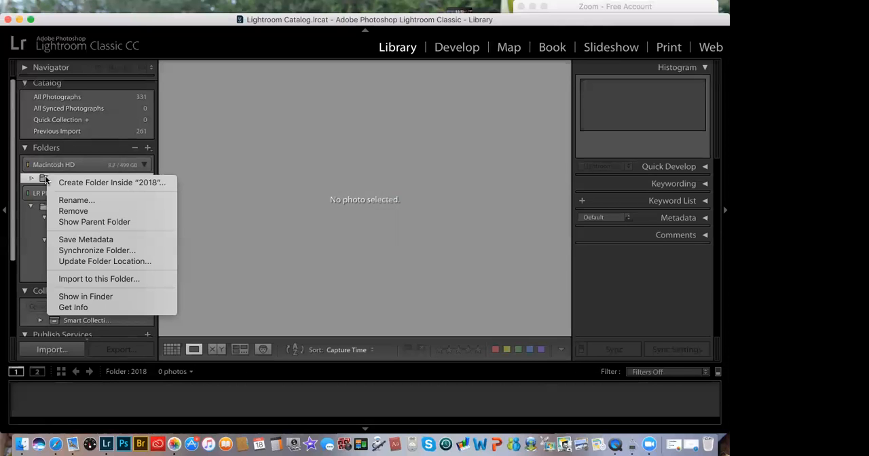
click(75, 212)
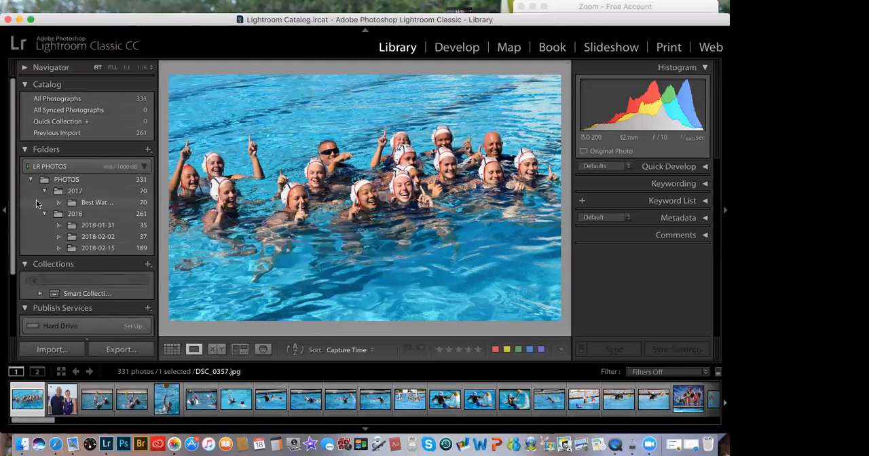
right_click(71, 227)
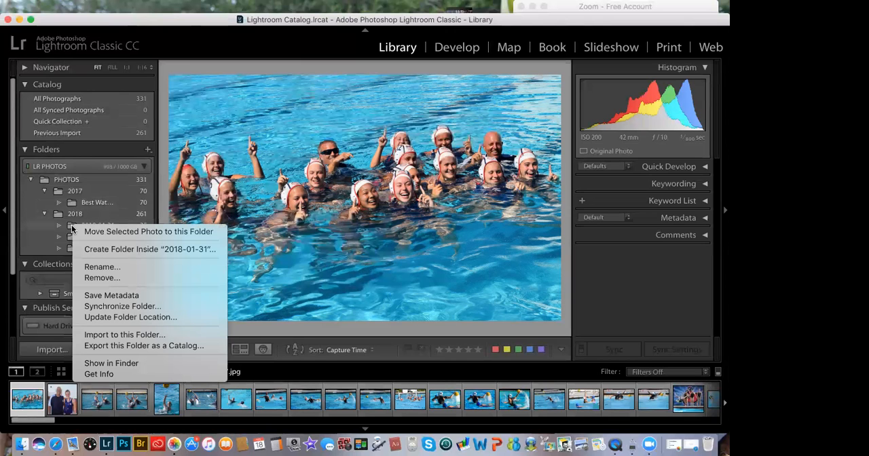
click(89, 267)
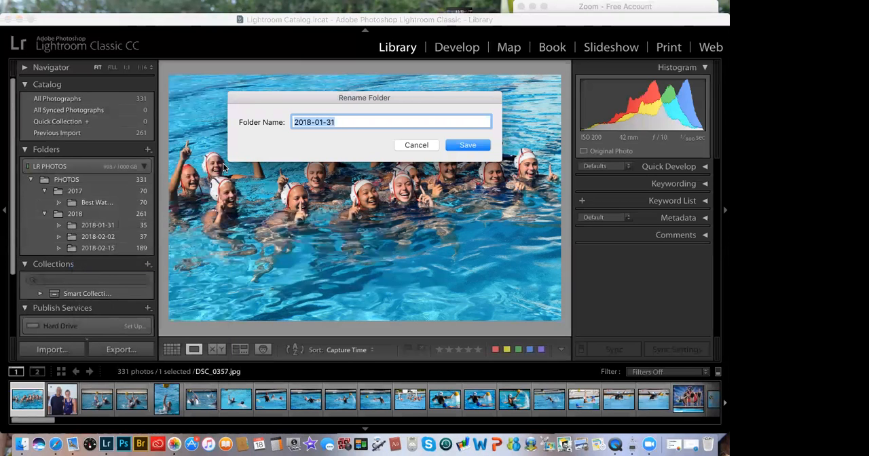
click(417, 146)
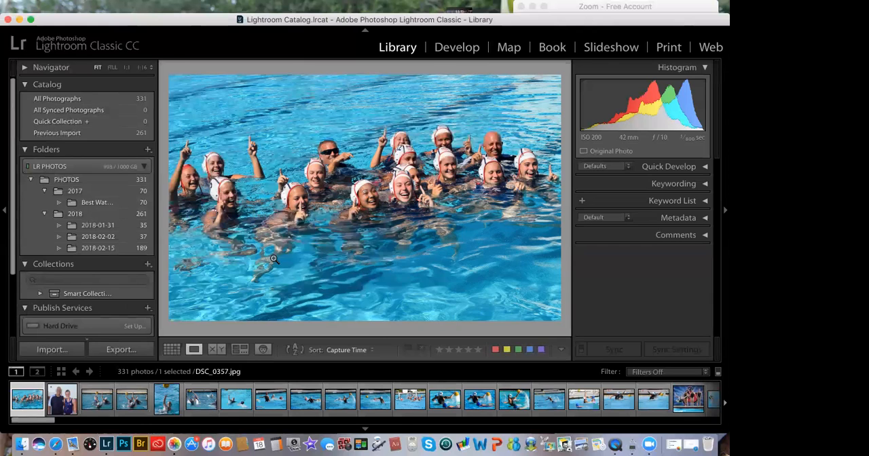
Step: Step forward and back through the first three photos in the single-photo view, ending on the first one
key(Right)
scroll(318, 400, right, 1)
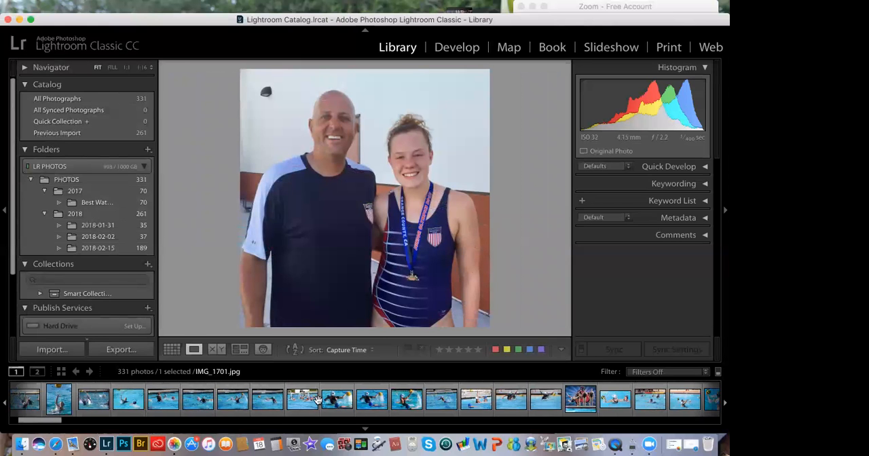
key(Left)
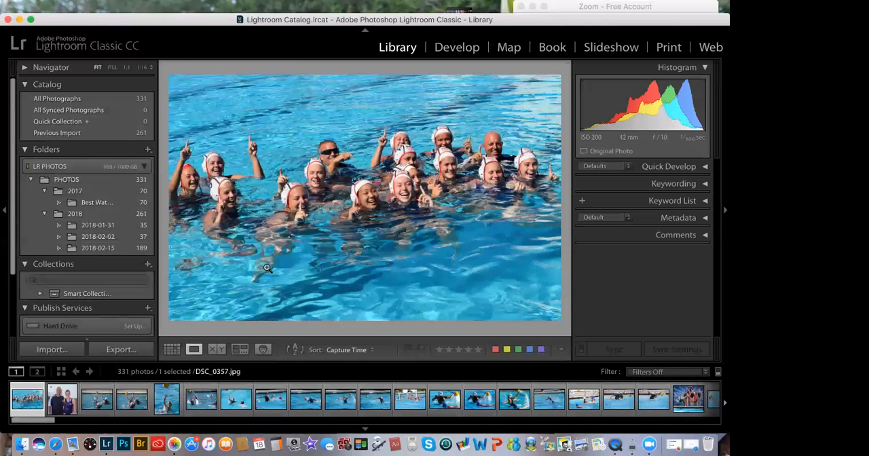
key(Right)
key(Right)
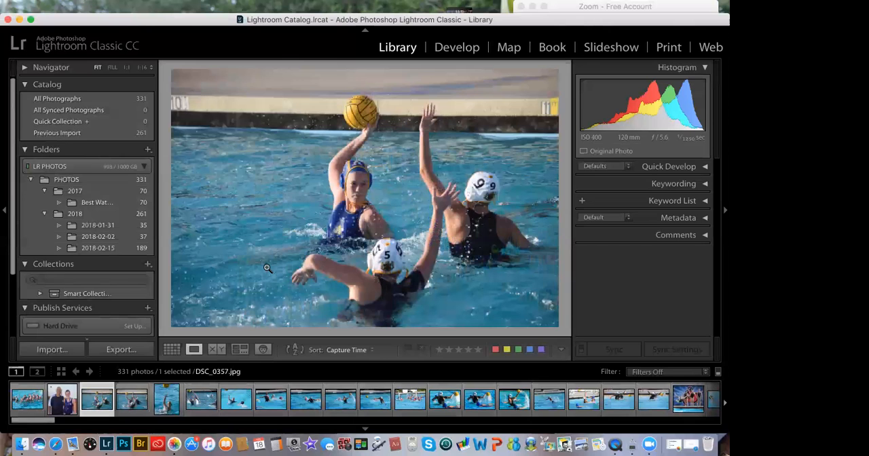
key(Left)
key(Left)
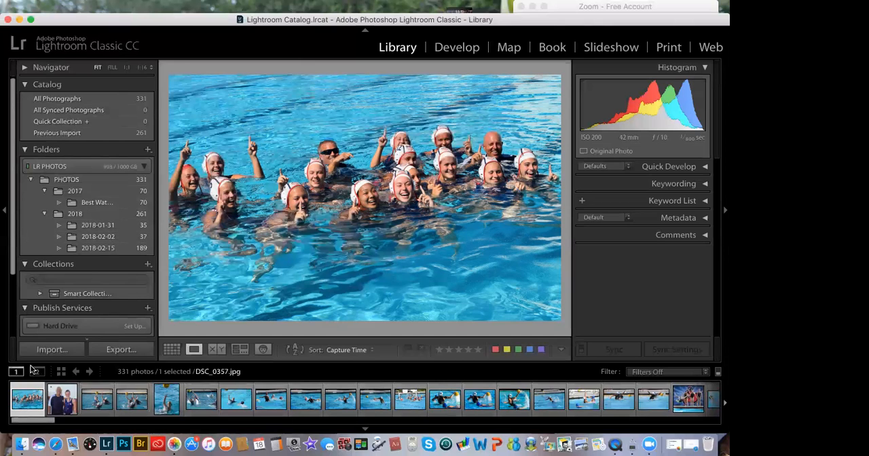
Step: Show the 2018-01-31 folder's photos as a thumbnail grid and look through them to the end and back
click(74, 225)
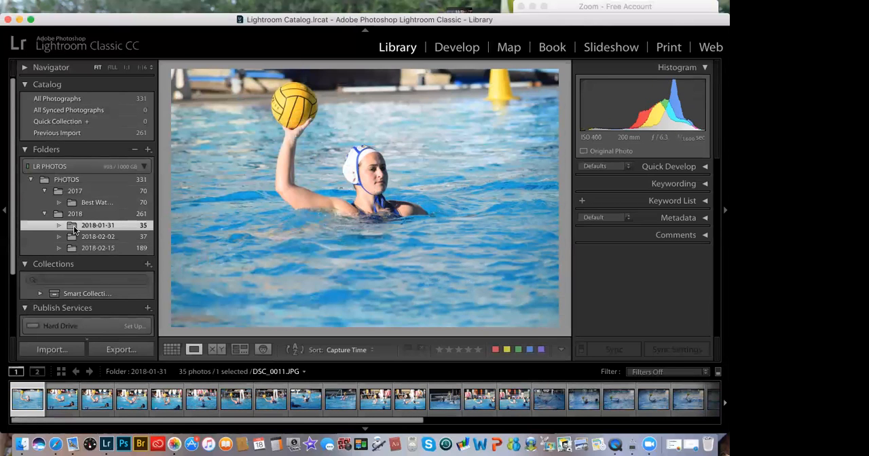
click(174, 350)
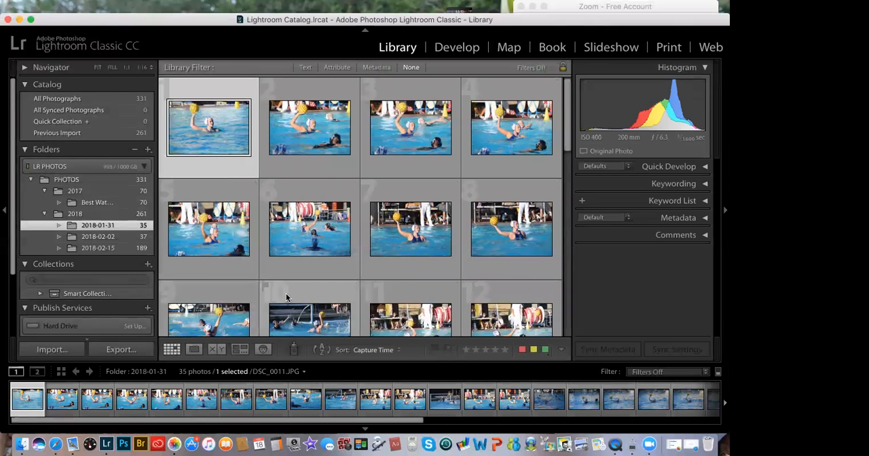
scroll(286, 298, down, 1)
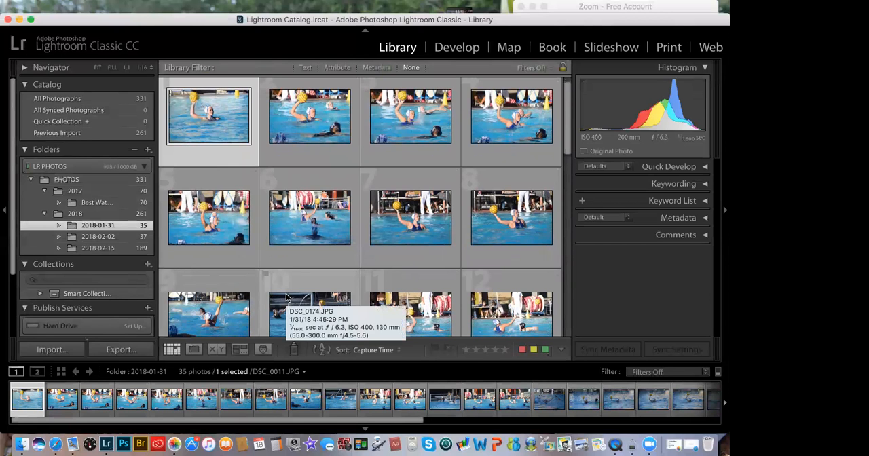
scroll(286, 298, down, 5)
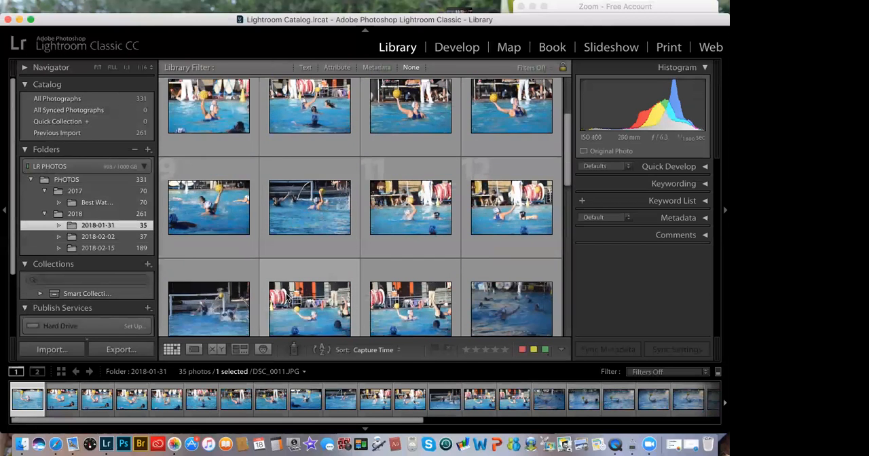
scroll(286, 297, down, 5)
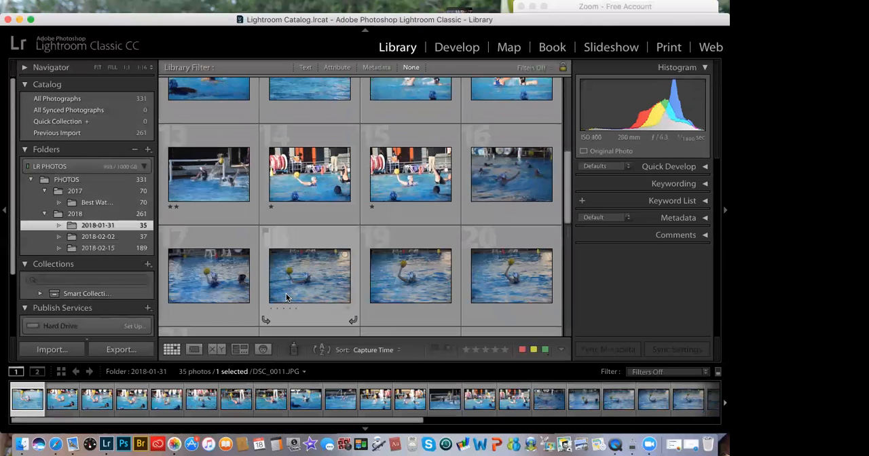
scroll(285, 297, down, 10)
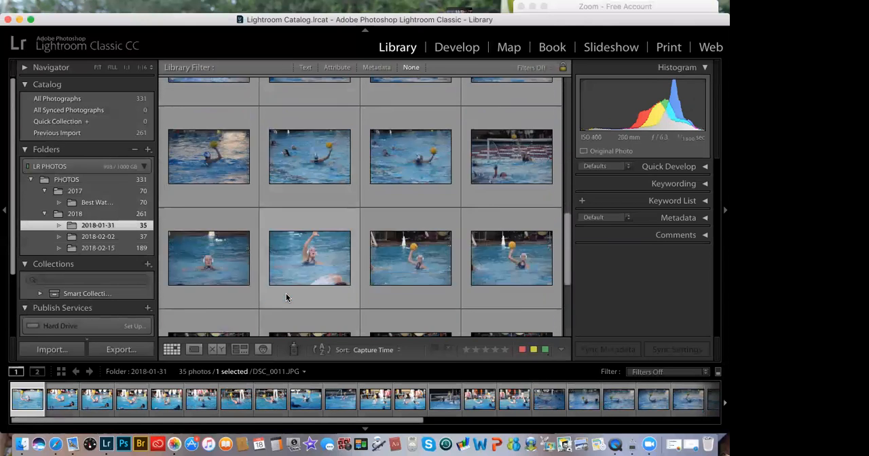
scroll(286, 297, down, 5)
scroll(286, 297, down, 1)
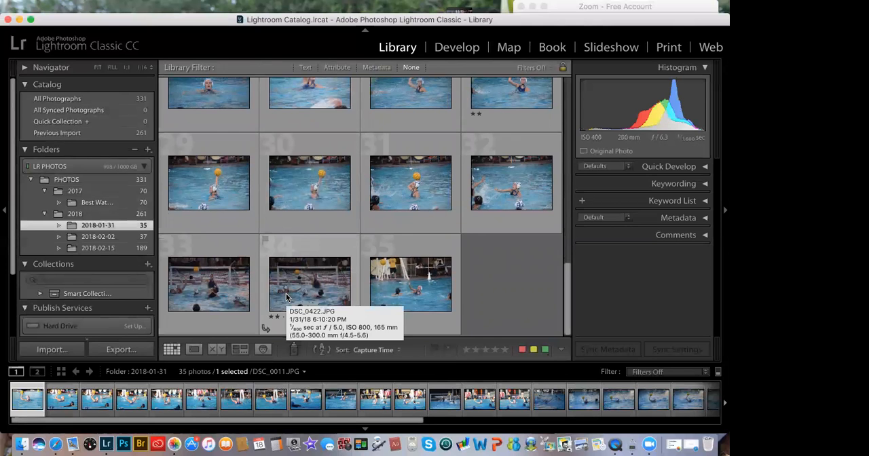
scroll(286, 298, up, 5)
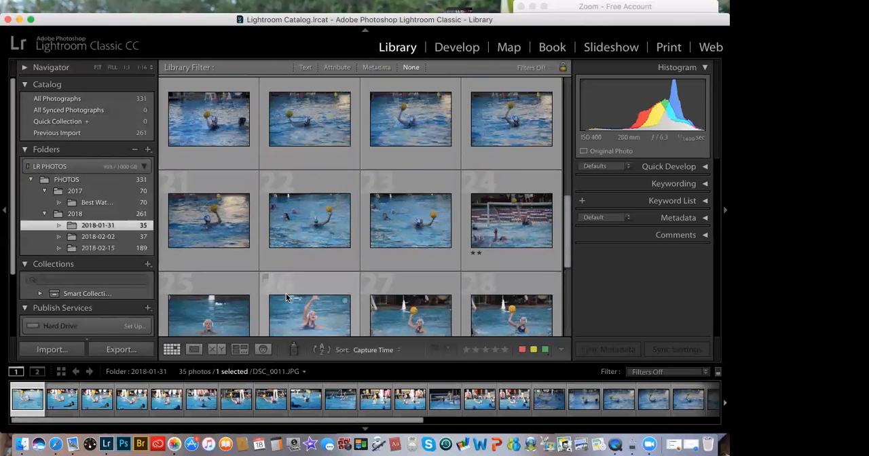
scroll(286, 298, up, 8)
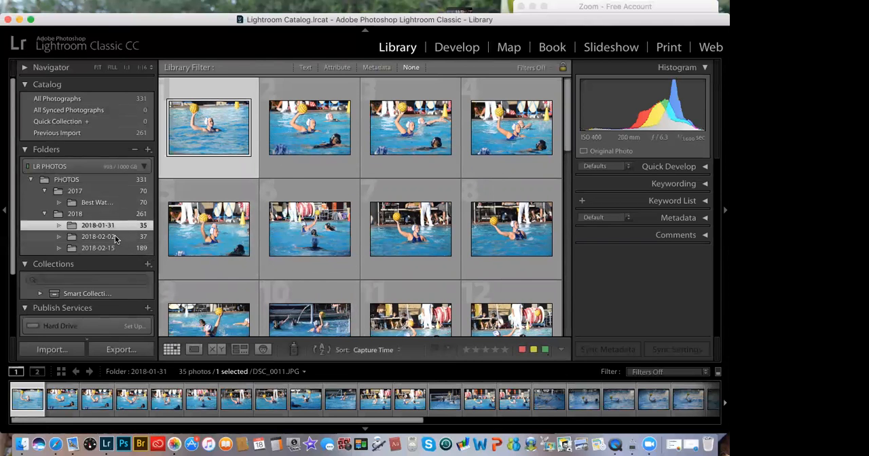
Step: Show the 2018-02-02 folder's photos and look through the thumbnail grid
click(75, 237)
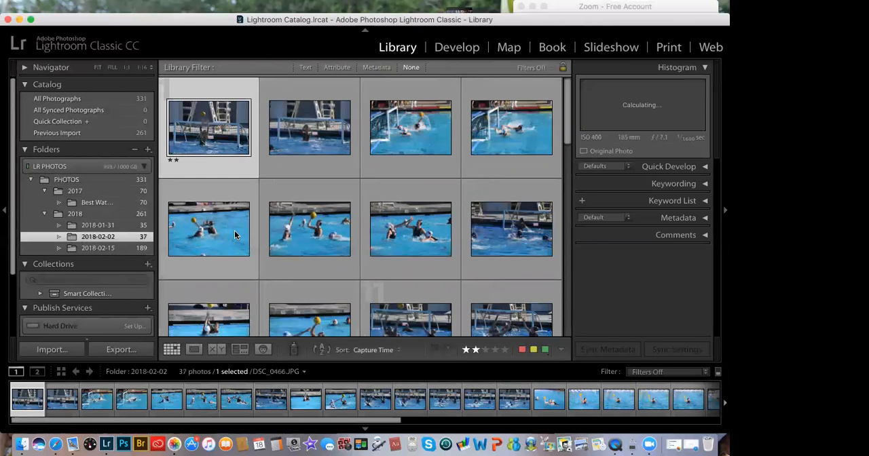
scroll(235, 235, down, 5)
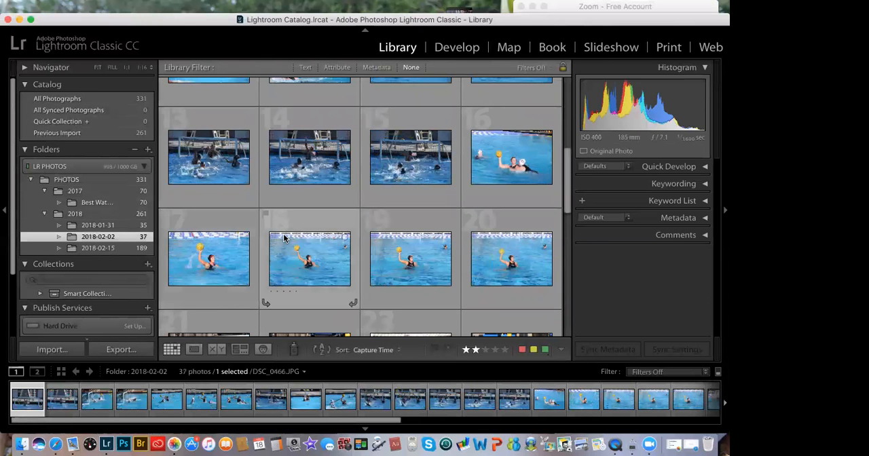
scroll(283, 237, down, 7)
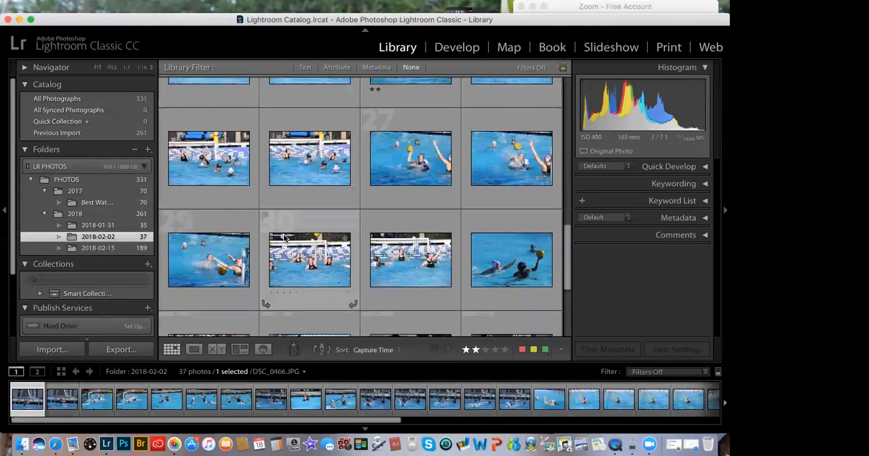
scroll(283, 234, up, 15)
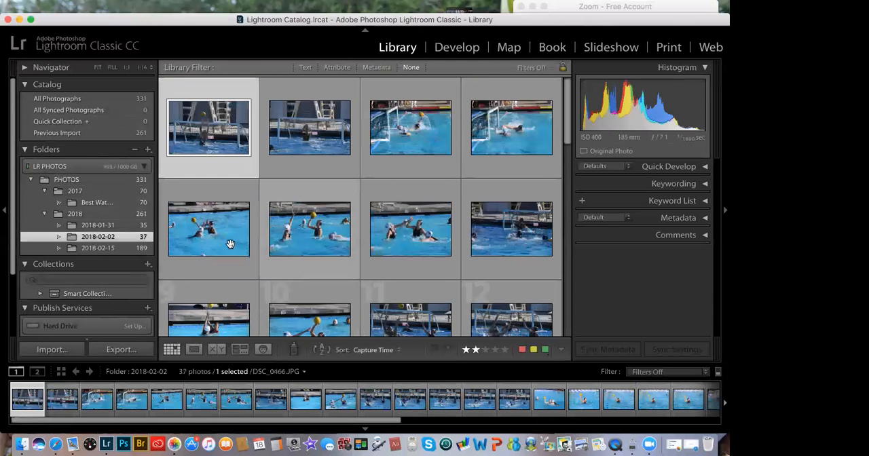
Step: Show the Best Water Polo Photos folder under 2017 and select only its sixth and seventh photos
click(105, 204)
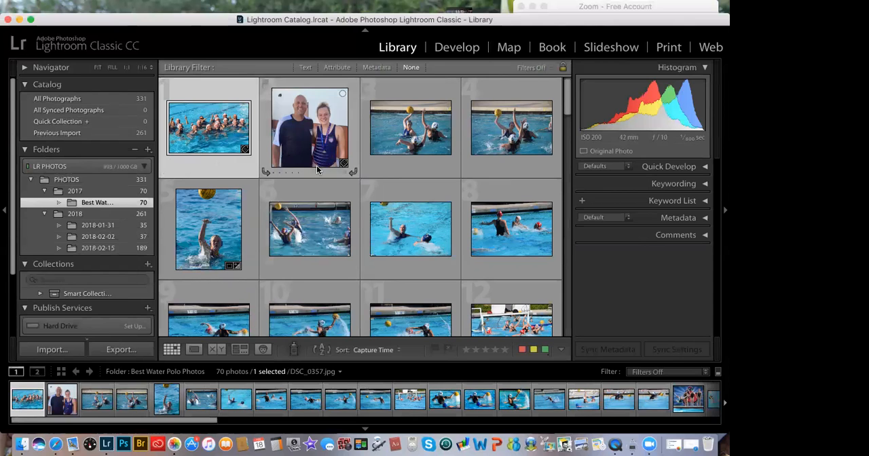
scroll(316, 169, down, 1)
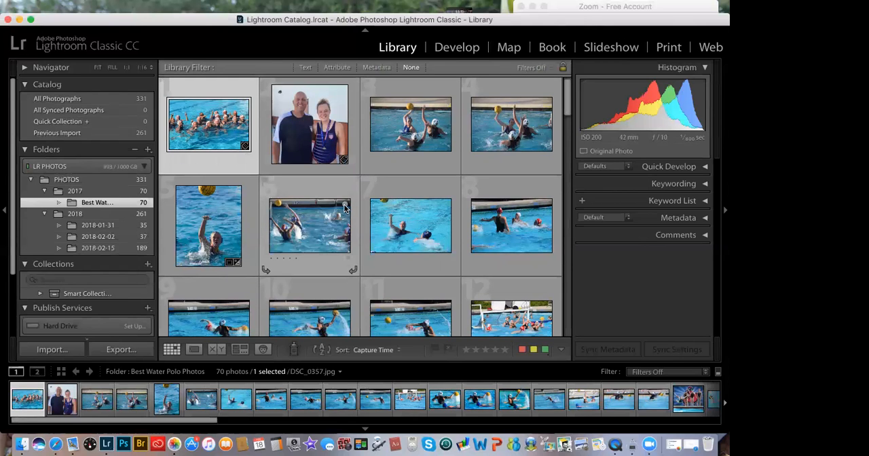
super+click(322, 236)
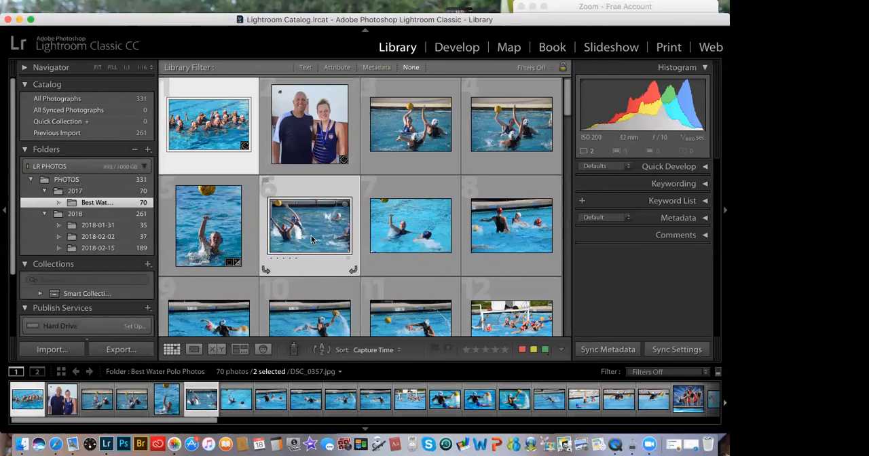
scroll(311, 239, down, 2)
super+click(419, 177)
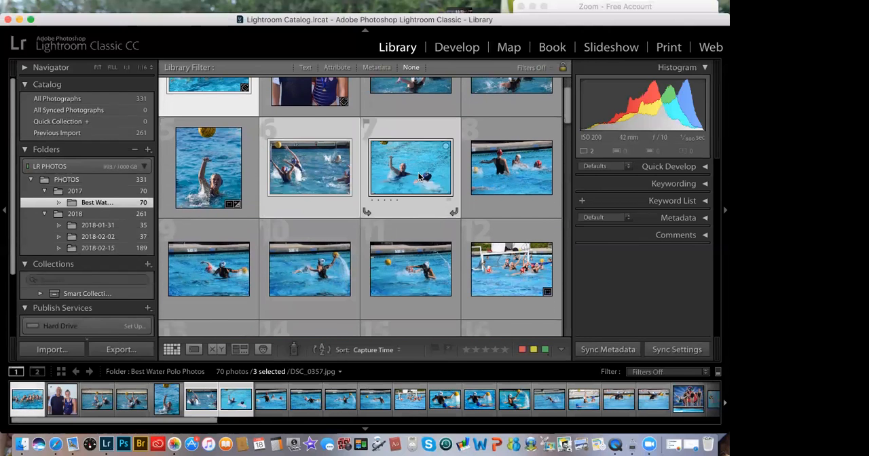
scroll(419, 177, up, 2)
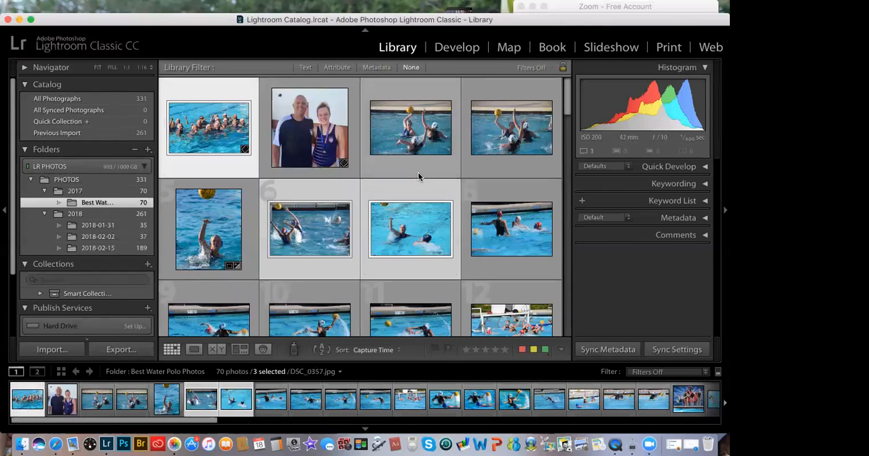
super+click(236, 151)
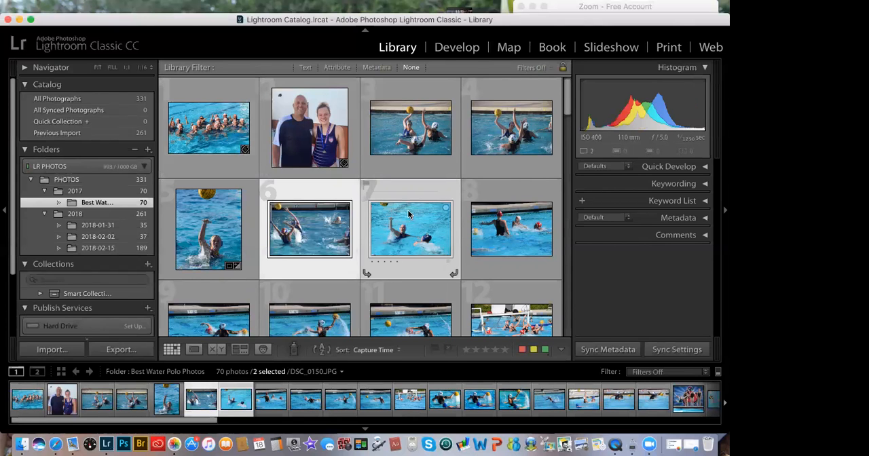
Step: Add the 17th and 22nd photos to the selection and remove all four from Lightroom without deleting them from disk
scroll(408, 211, down, 2)
scroll(409, 213, down, 4)
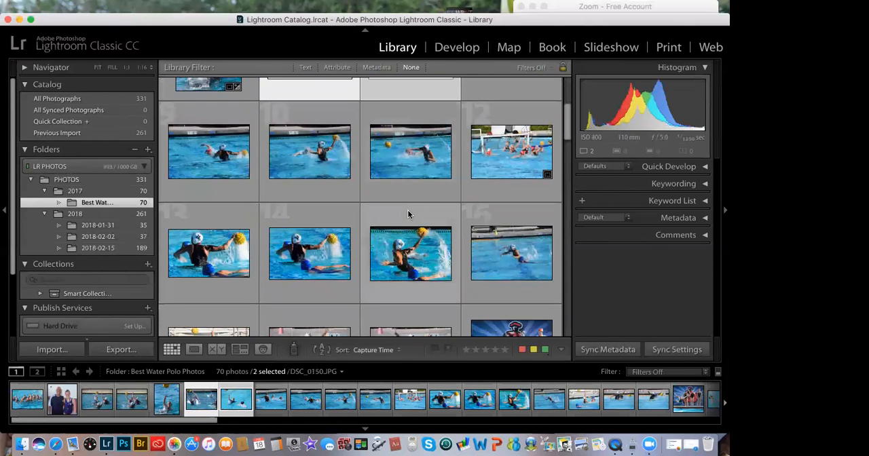
scroll(408, 213, down, 5)
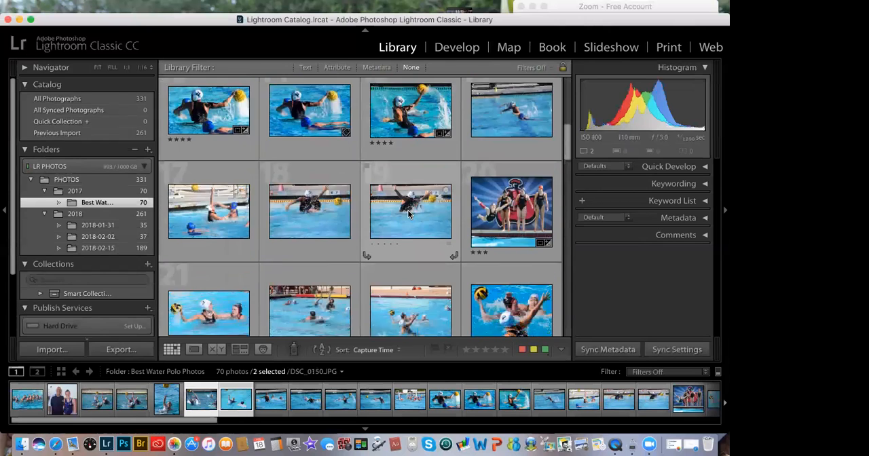
super+click(226, 178)
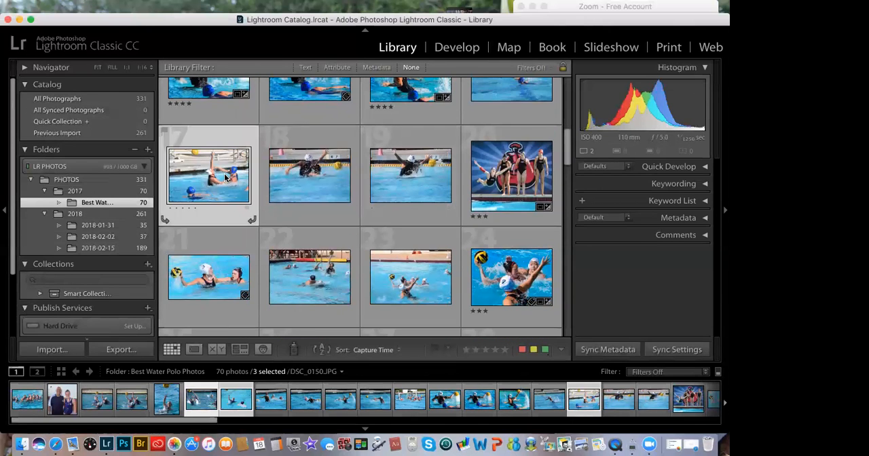
scroll(225, 176, down, 2)
super+click(314, 230)
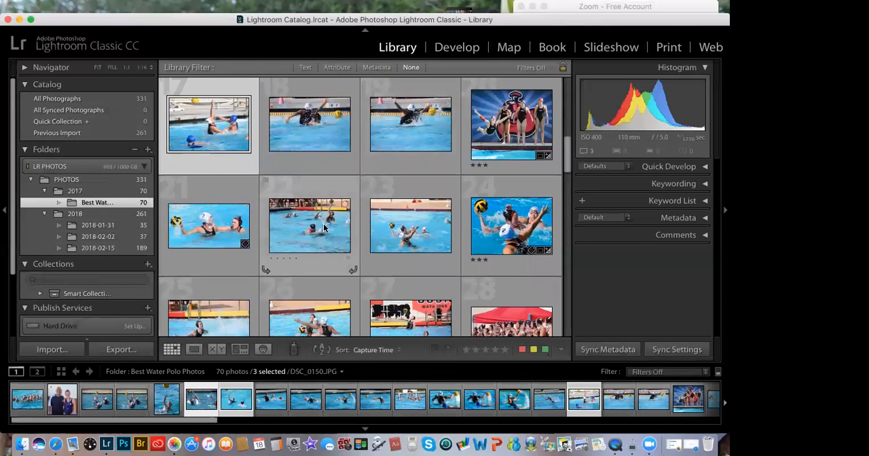
scroll(410, 229, down, 3)
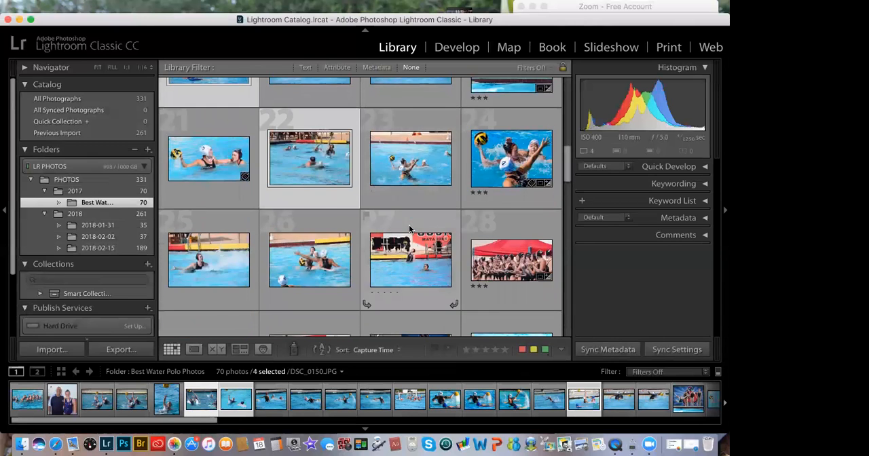
scroll(410, 229, down, 3)
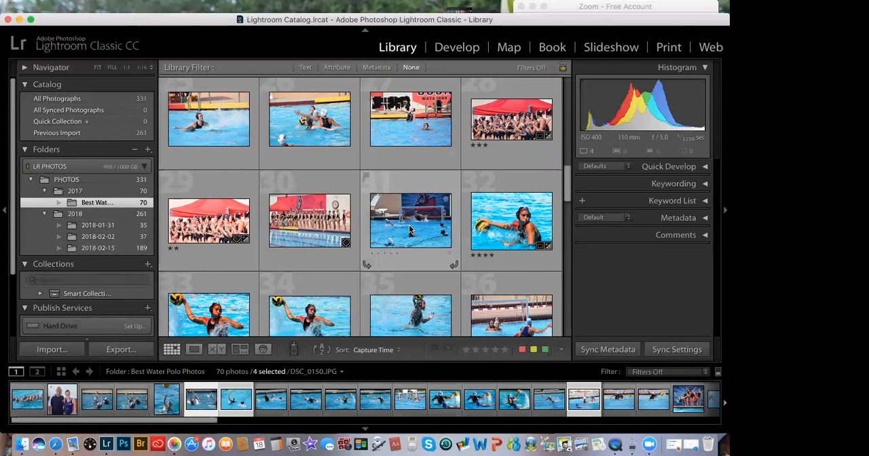
key(BackSpace)
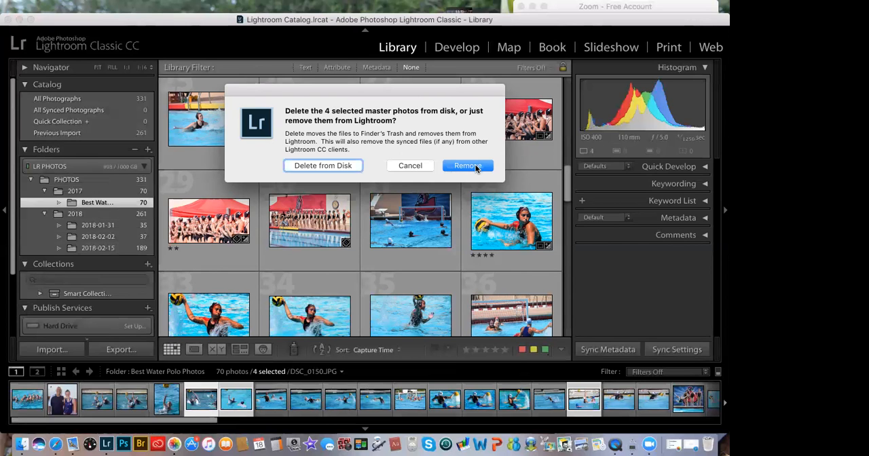
click(475, 168)
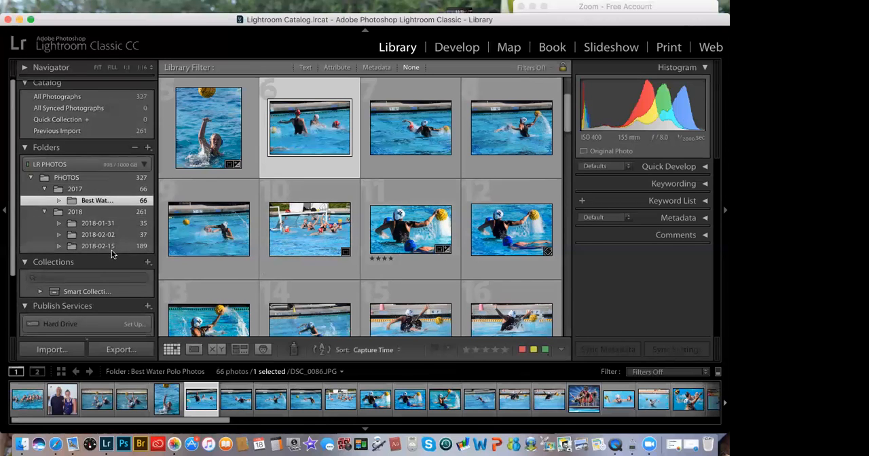
Step: Check Adobe Creative Cloud for available app updates, close it and restore the Lightroom window's position
scroll(118, 237, down, 1)
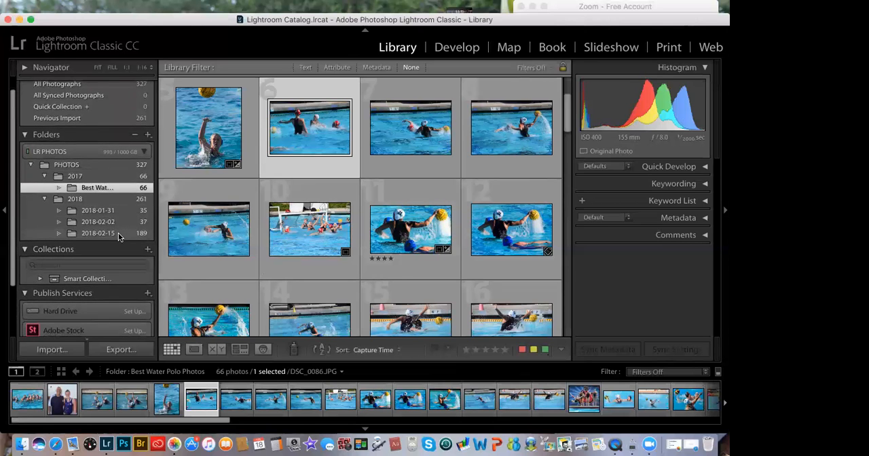
scroll(117, 237, down, 2)
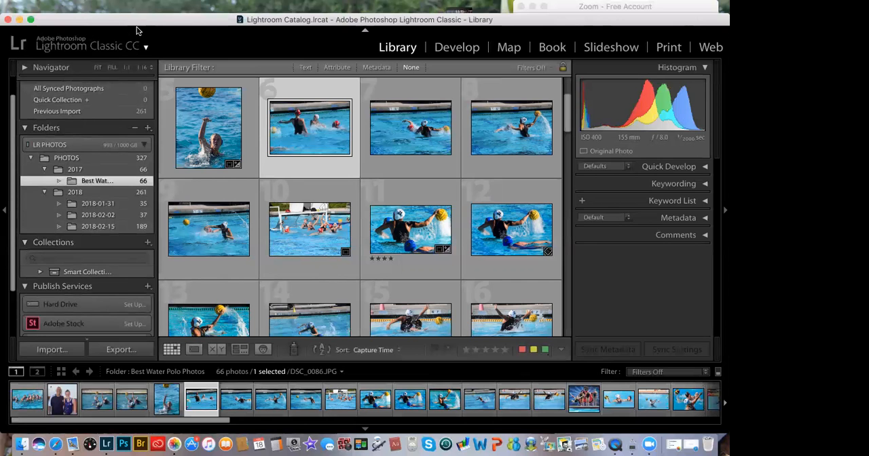
drag(161, 21, 164, 46)
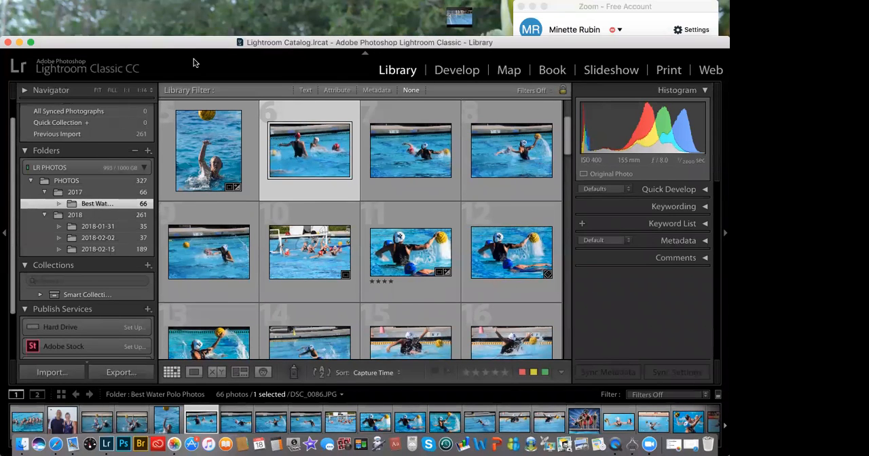
mouse_move(101, 4)
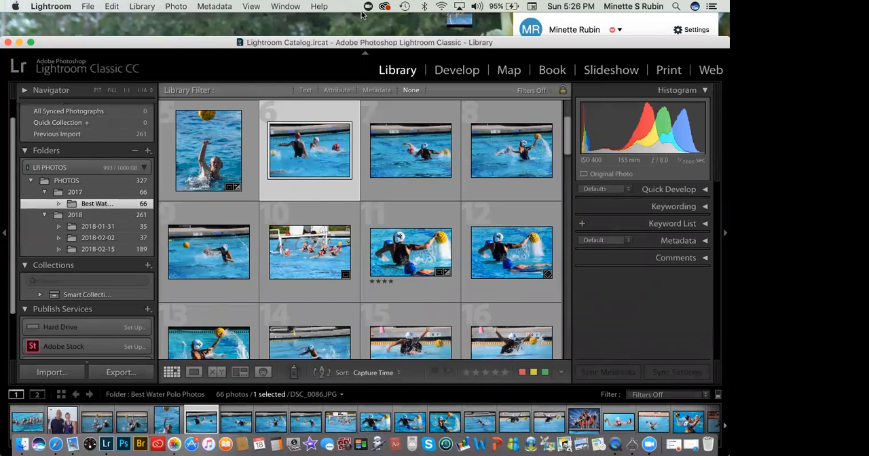
click(317, 7)
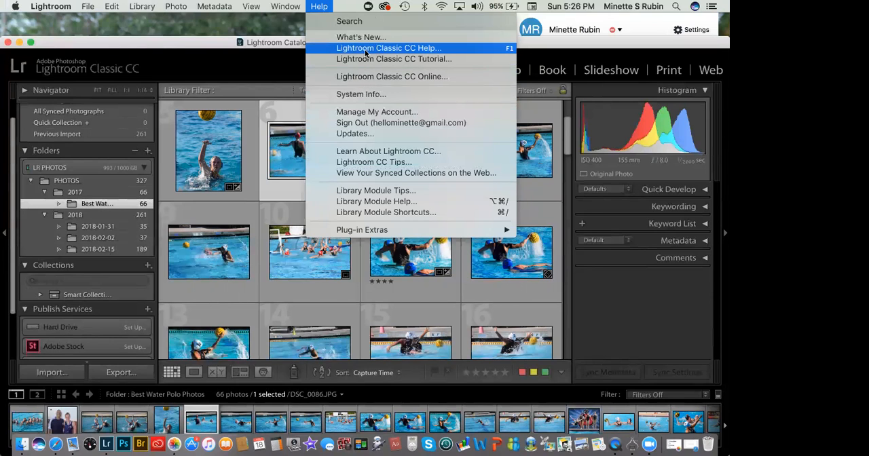
click(352, 134)
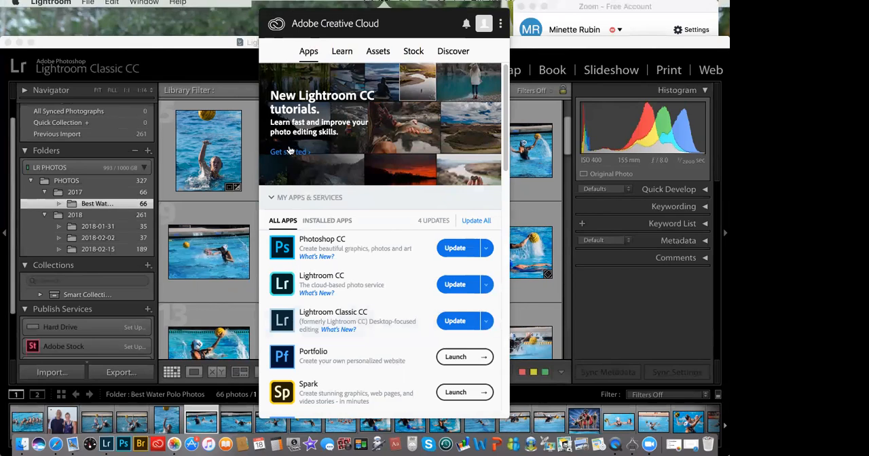
click(265, 37)
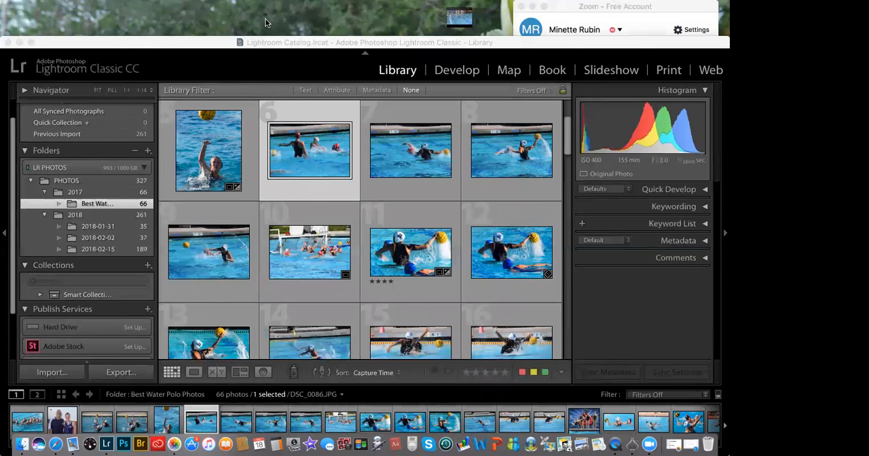
drag(200, 42, 197, 7)
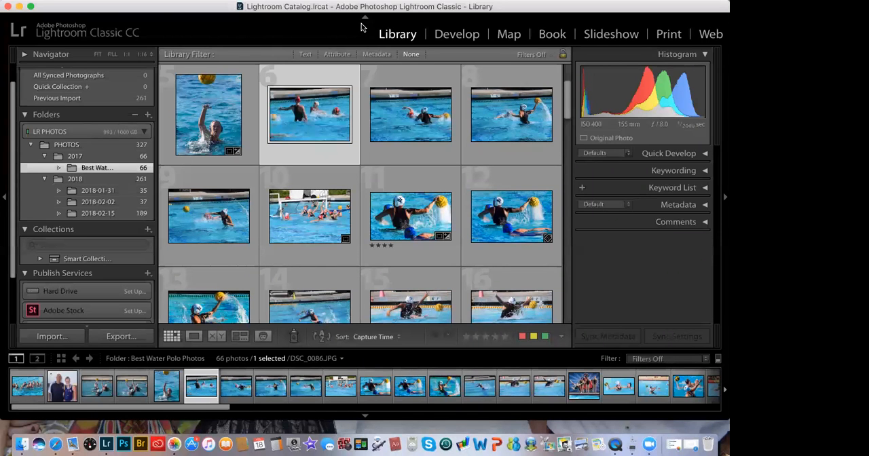
Step: Start a photo import from the Untitled device with the Copy as DNG method
key(super+shift+i)
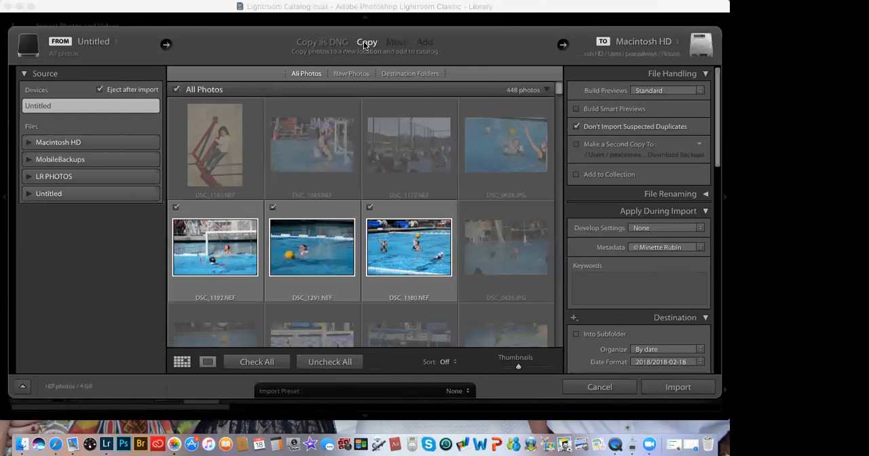
click(331, 43)
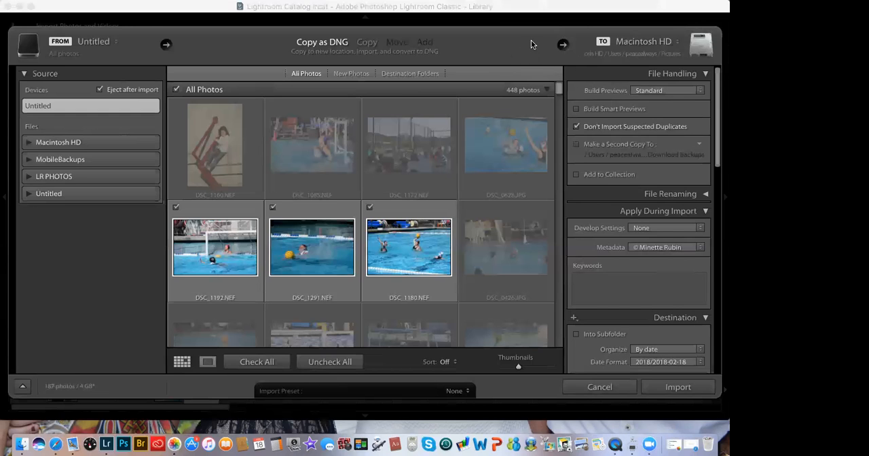
Step: Browse for another import destination and open the 2018 folder inside PHOTOS on the LR PHOTOS drive
click(563, 45)
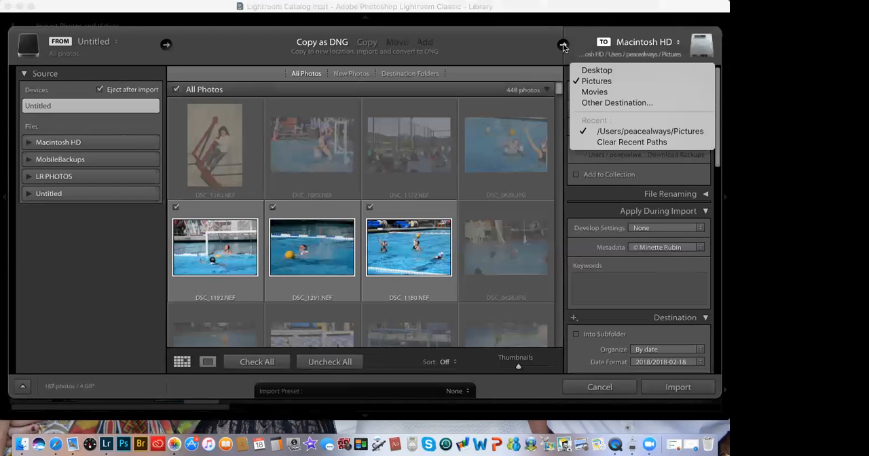
click(593, 105)
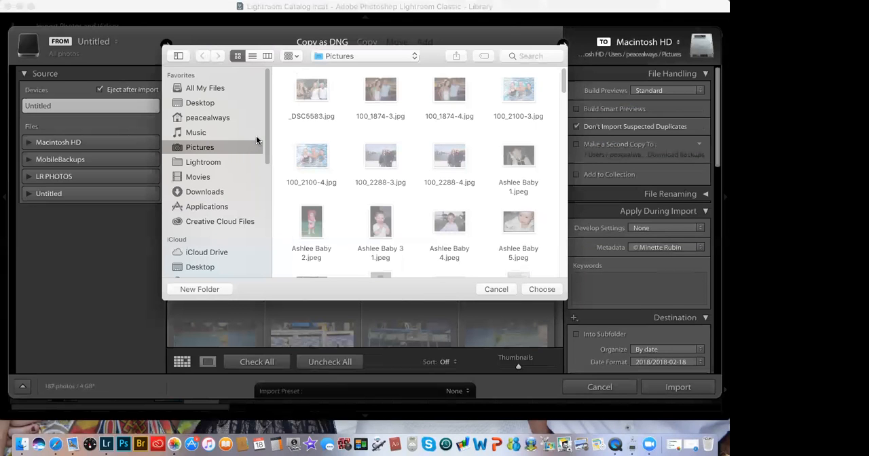
drag(265, 129, 264, 193)
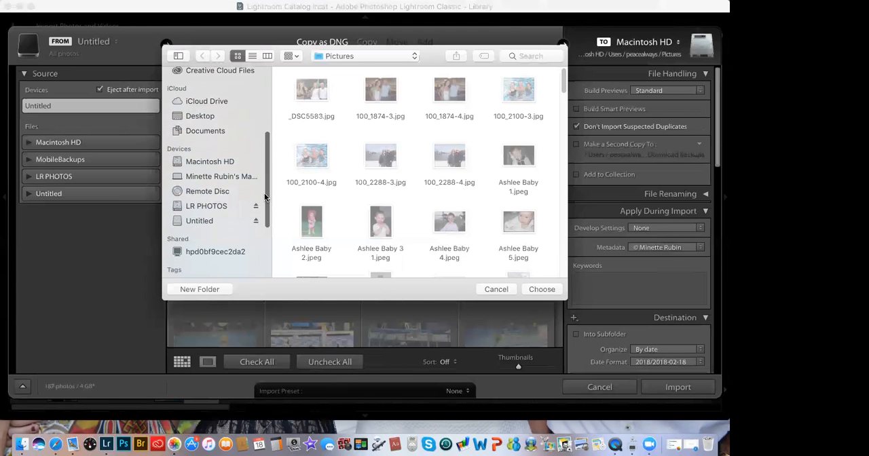
click(222, 206)
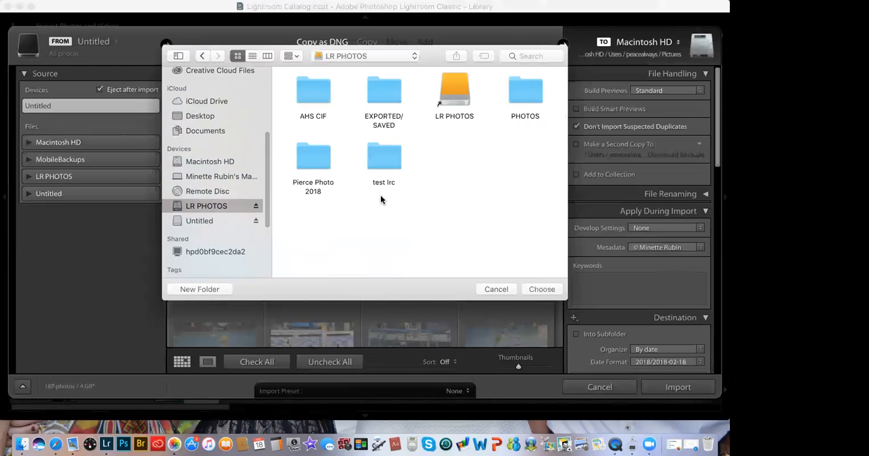
double_click(520, 96)
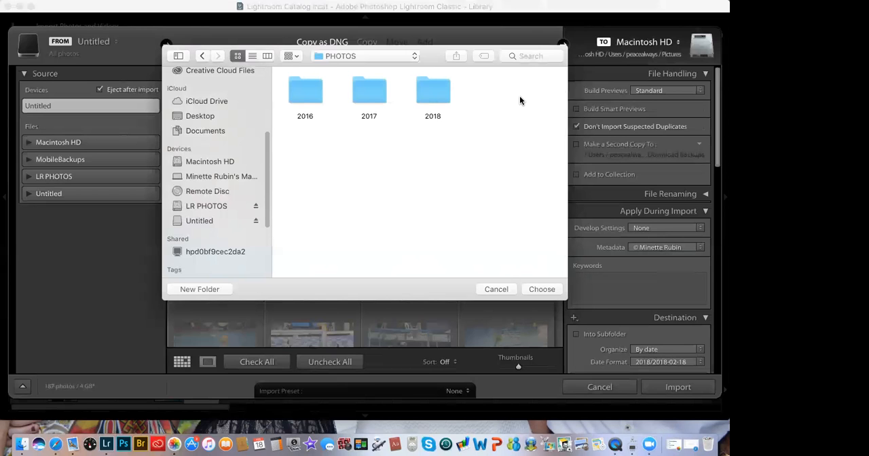
double_click(441, 93)
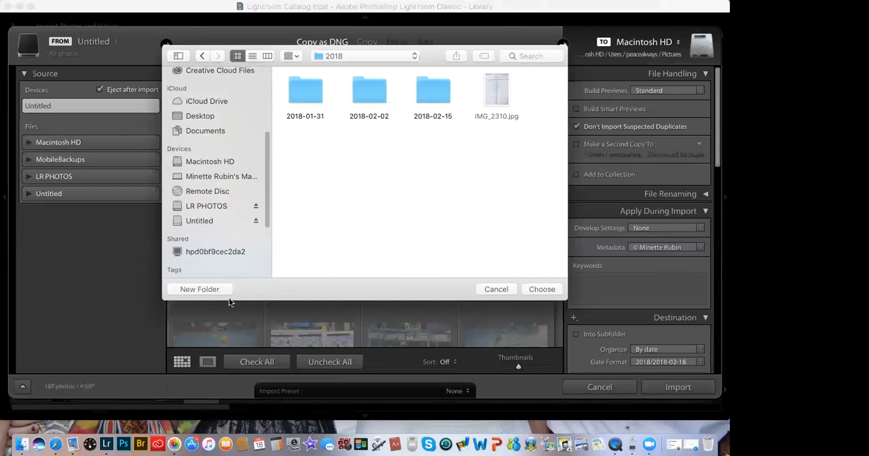
Step: Create a folder named PHOTOS TO SORT inside 2018 and choose it as the import destination
click(198, 289)
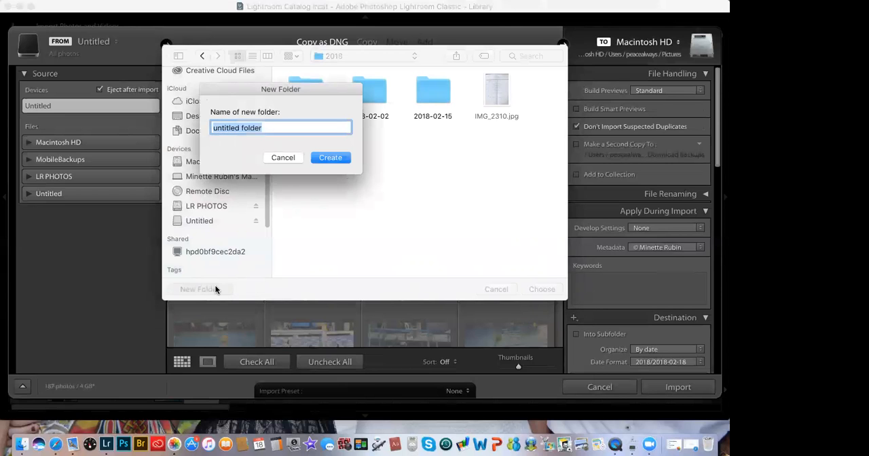
text(PHOTO)
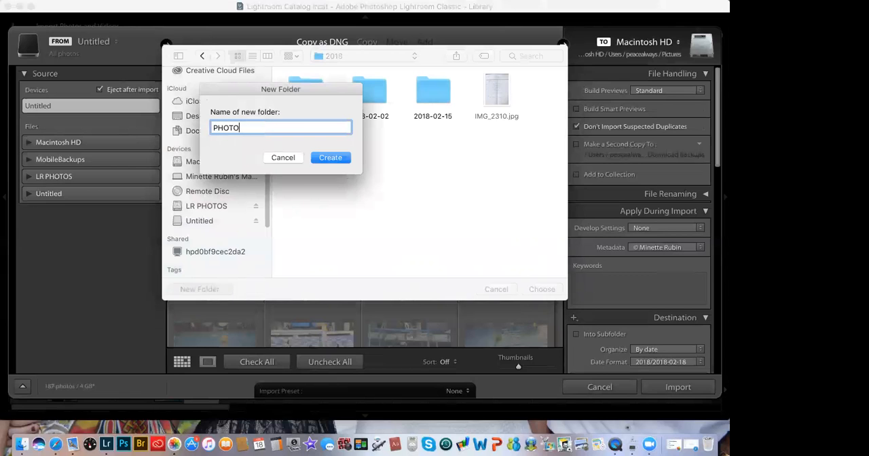
text(S TO SORT)
click(343, 159)
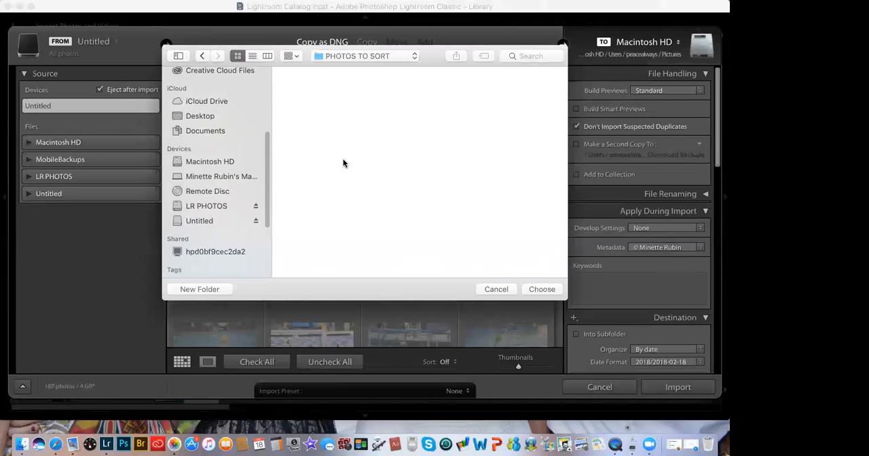
click(535, 289)
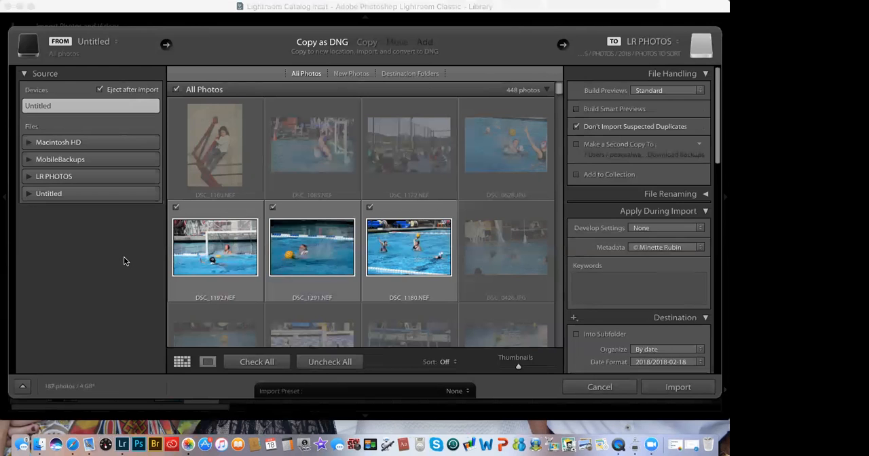
Step: Look through all photos on the Untitled device, comparing the dimmed suspected duplicates with the checked ones
drag(556, 89, 555, 175)
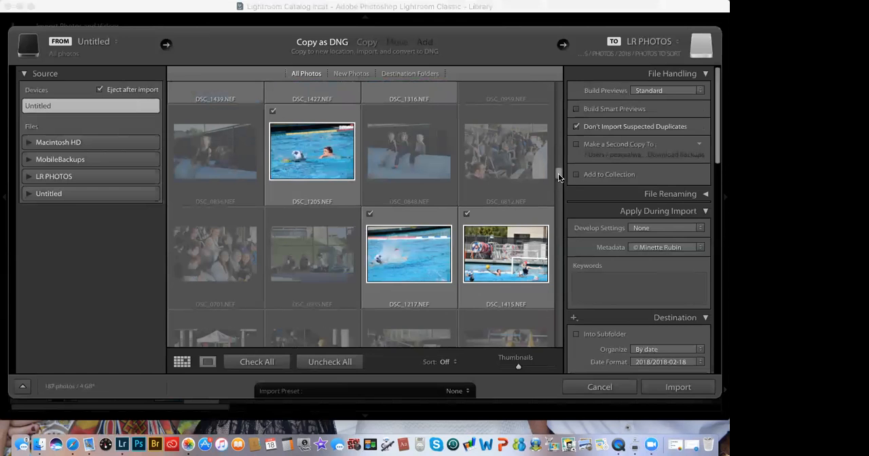
drag(558, 177, 558, 184)
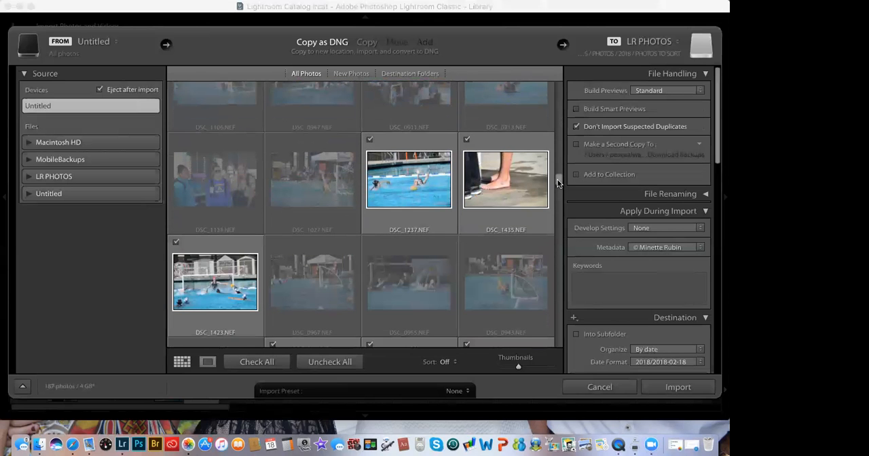
drag(557, 183, 554, 211)
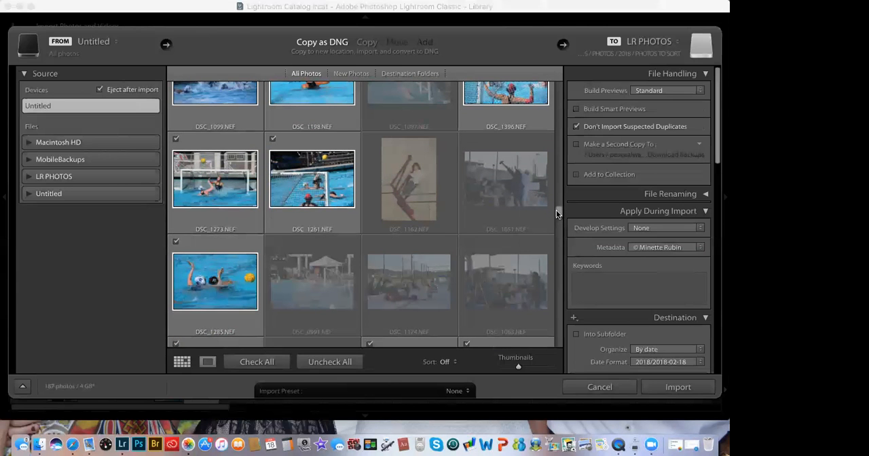
drag(557, 215, 557, 345)
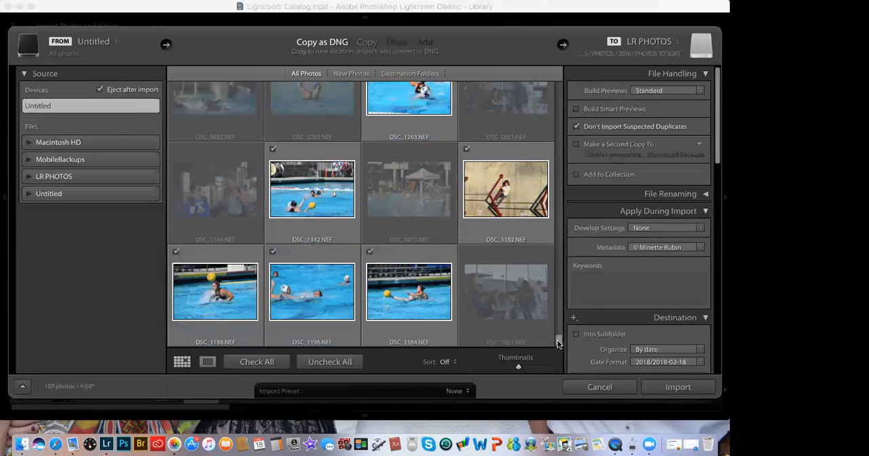
drag(557, 345, 543, 233)
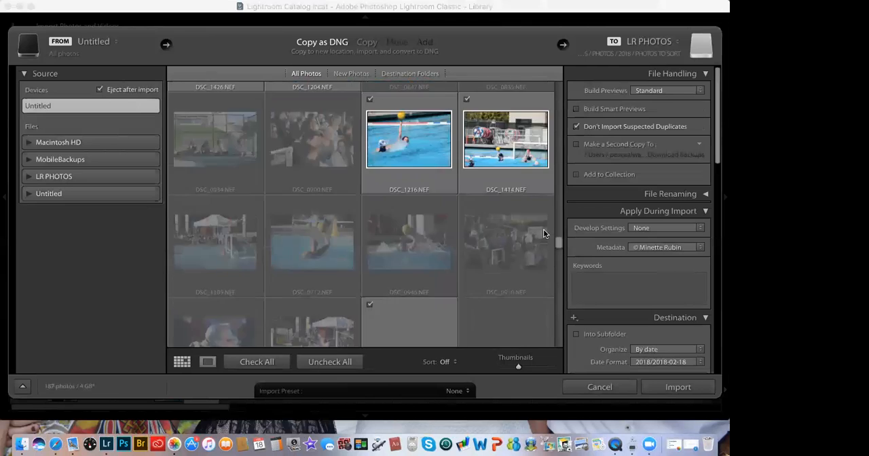
scroll(544, 234, up, 5)
scroll(543, 234, down, 3)
scroll(543, 233, up, 5)
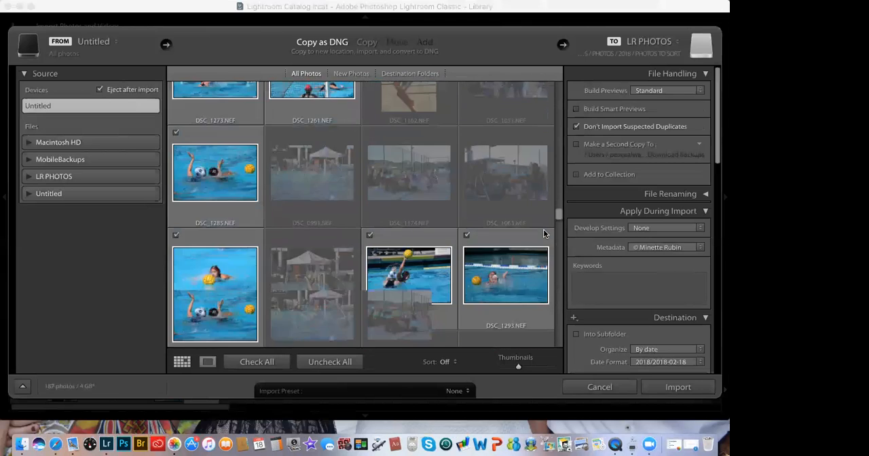
scroll(543, 234, up, 5)
scroll(411, 181, up, 5)
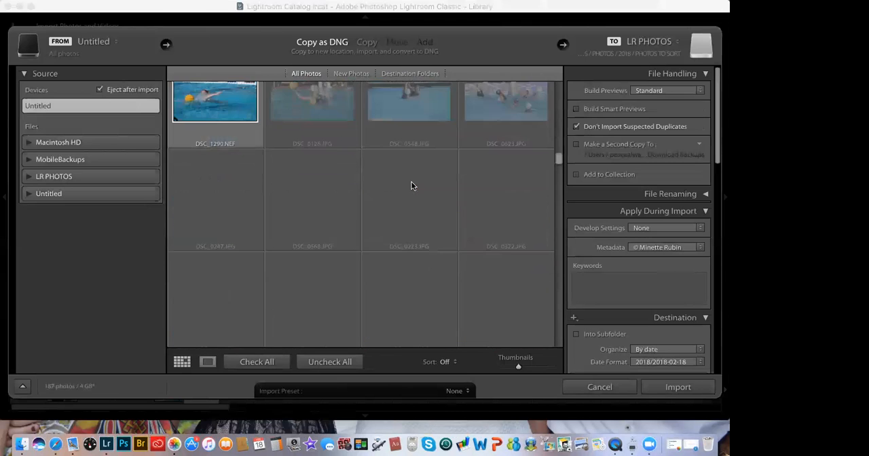
scroll(411, 182, up, 3)
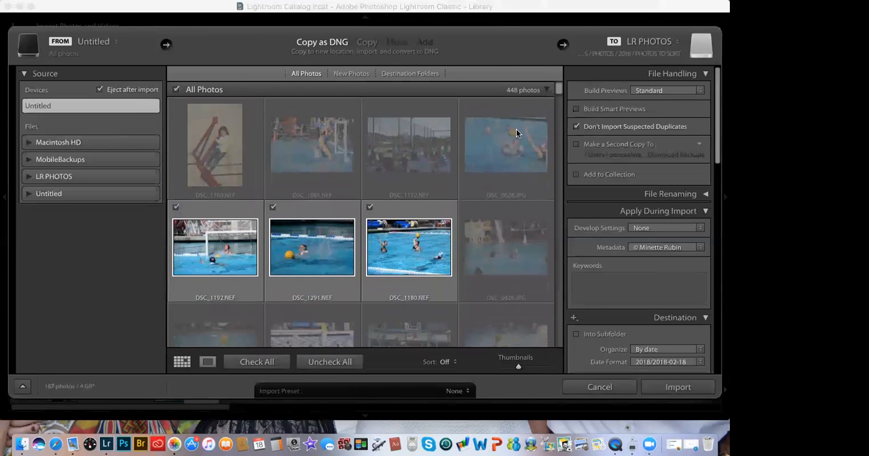
scroll(517, 132, down, 5)
scroll(516, 132, down, 5)
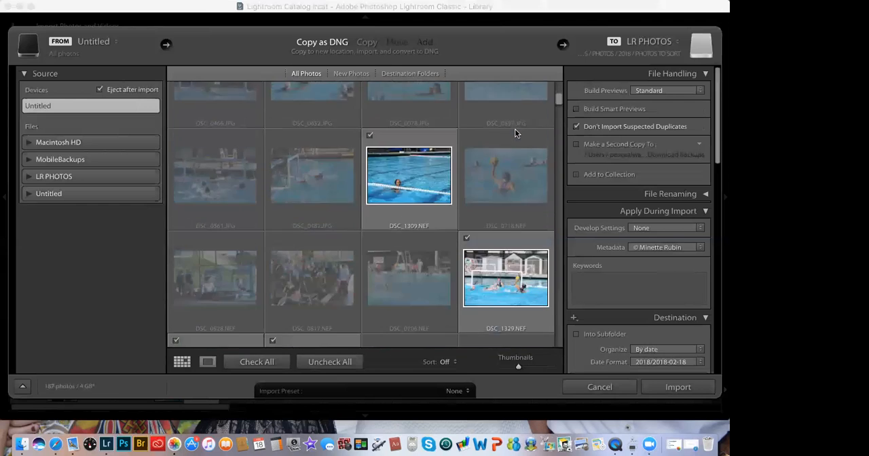
scroll(515, 133, down, 5)
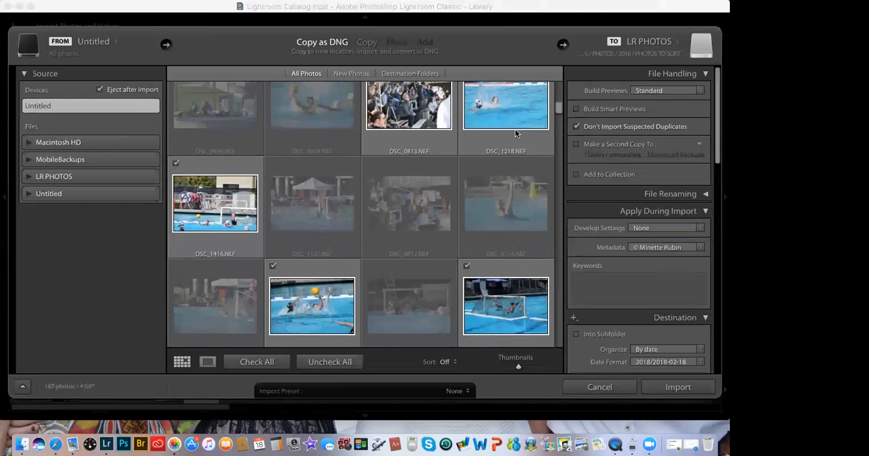
scroll(515, 132, down, 2)
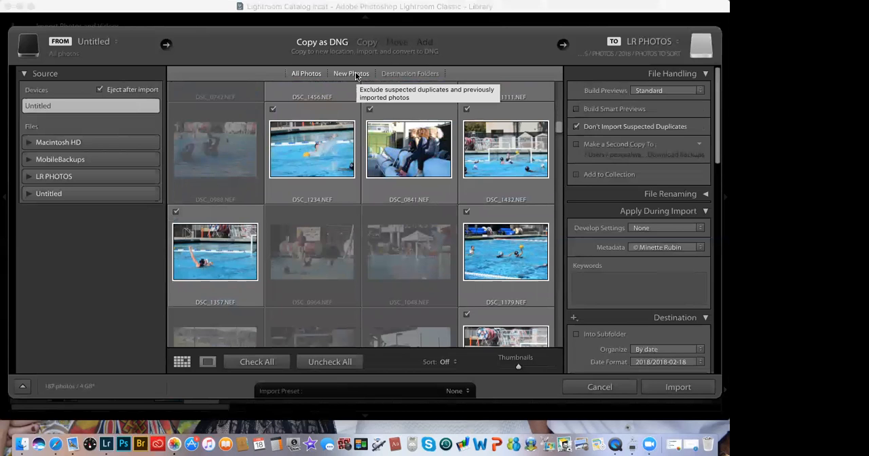
Step: Restrict the import grid to new photos and review them through to the last one
click(355, 76)
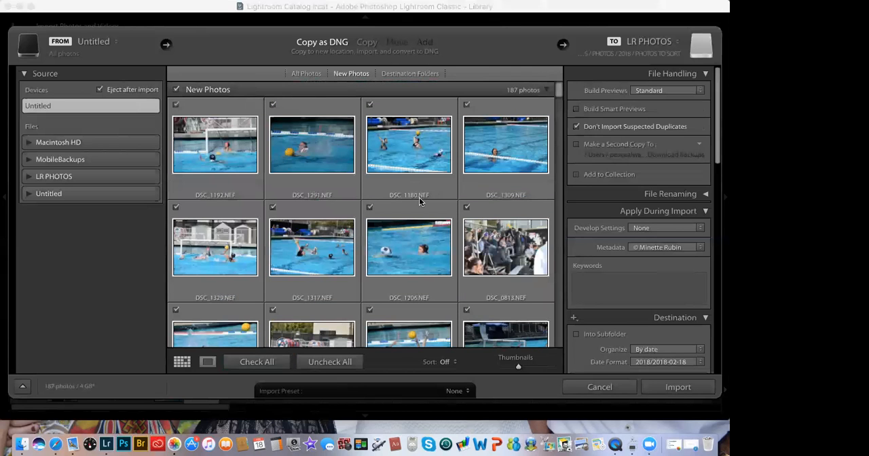
scroll(419, 197, down, 6)
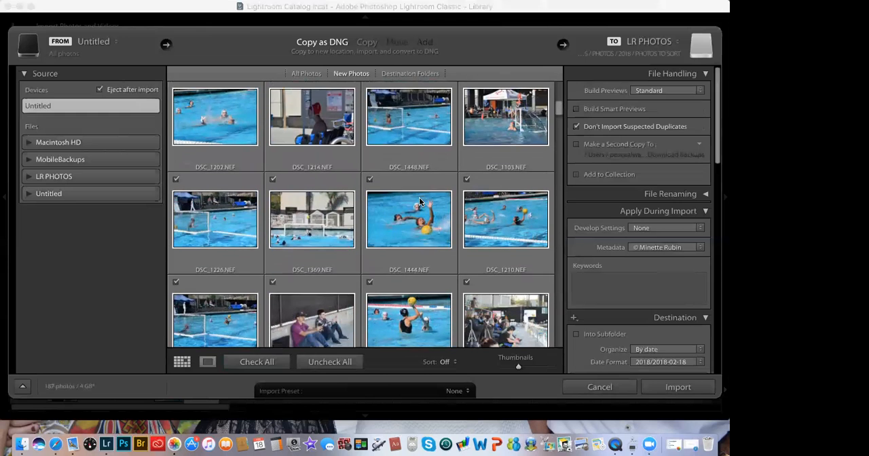
scroll(419, 200, down, 5)
scroll(419, 201, down, 4)
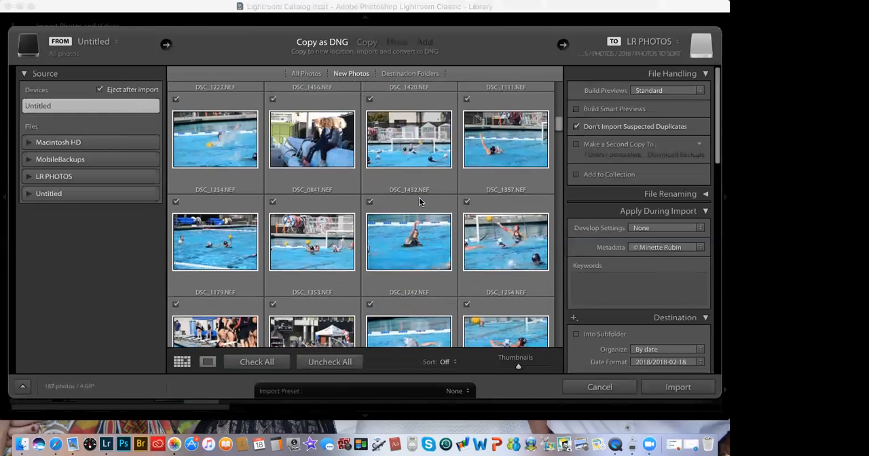
scroll(419, 200, down, 4)
scroll(419, 201, down, 5)
scroll(420, 200, down, 5)
scroll(419, 200, down, 5)
scroll(419, 196, down, 5)
scroll(419, 197, down, 5)
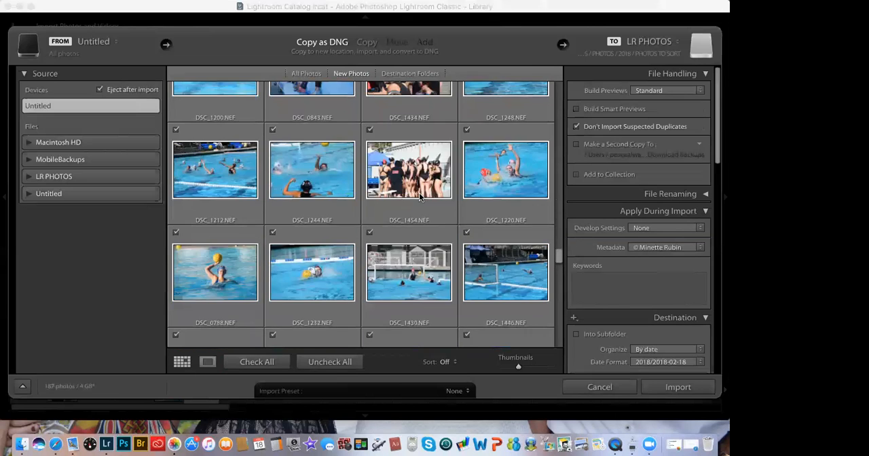
scroll(419, 196, down, 5)
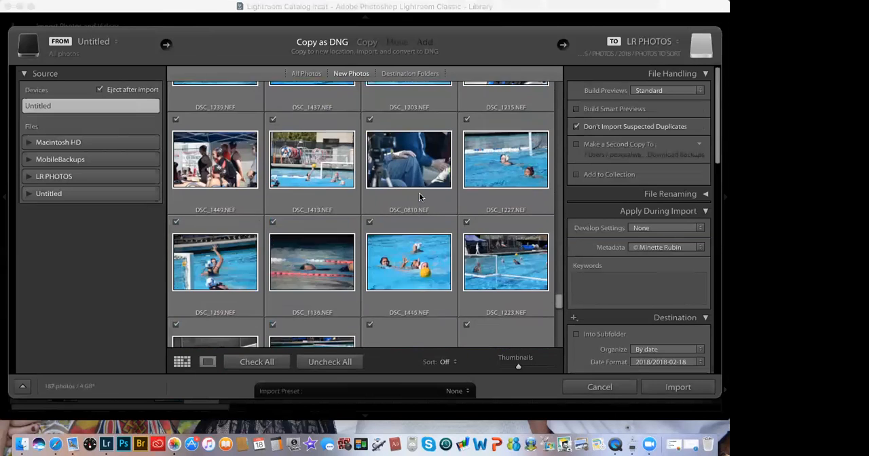
scroll(419, 196, down, 3)
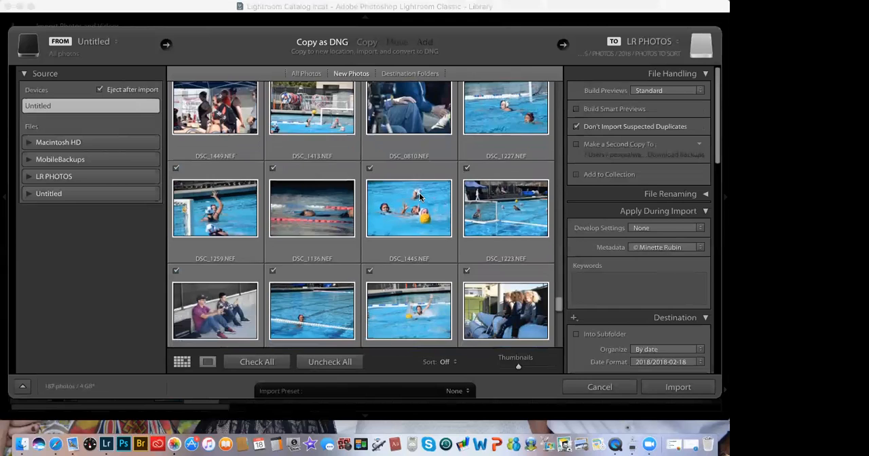
scroll(261, 252, down, 2)
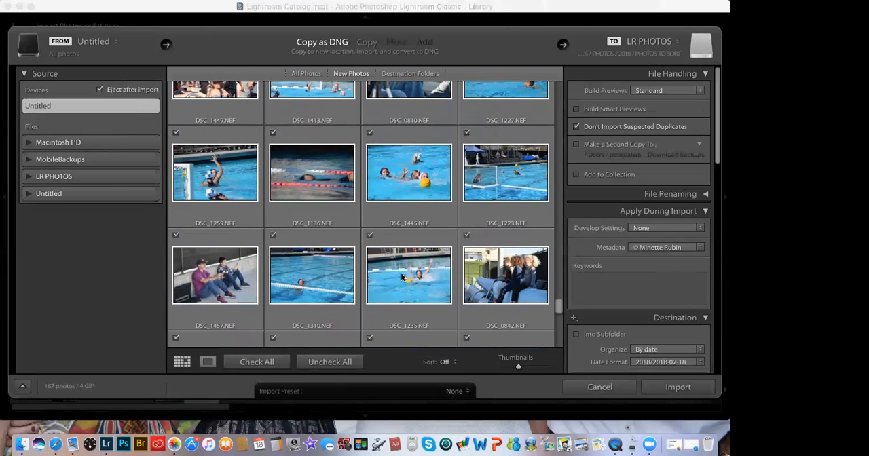
scroll(523, 223, down, 10)
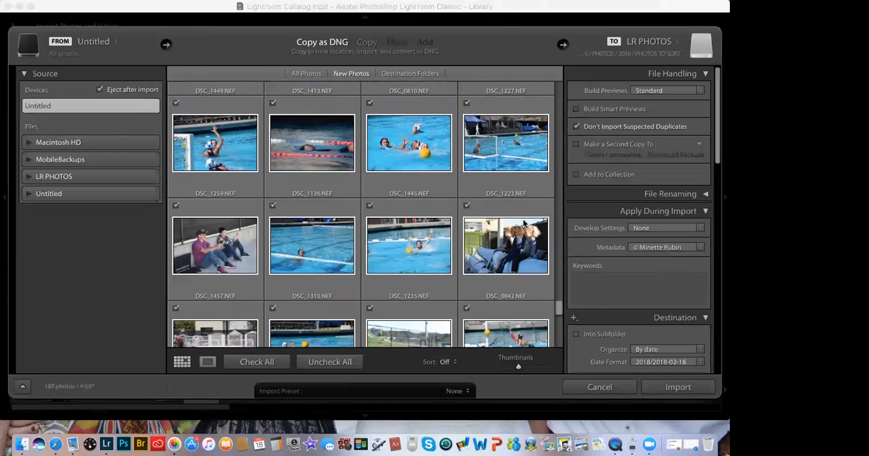
scroll(523, 222, down, 5)
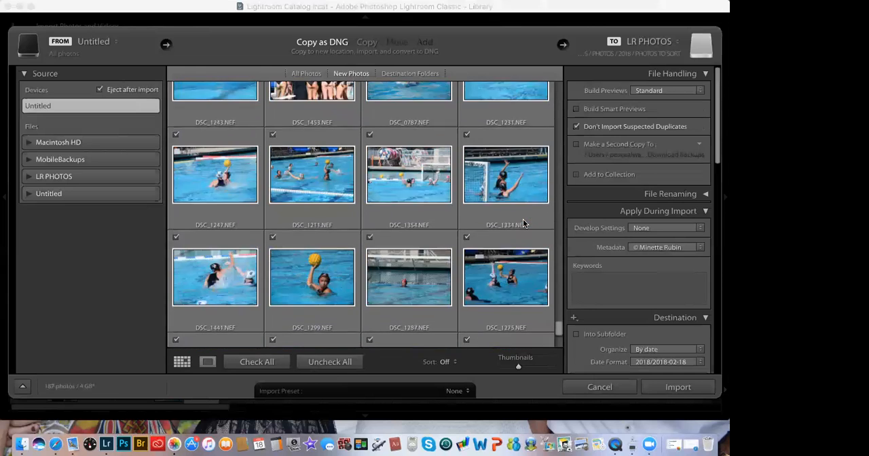
scroll(523, 218, down, 4)
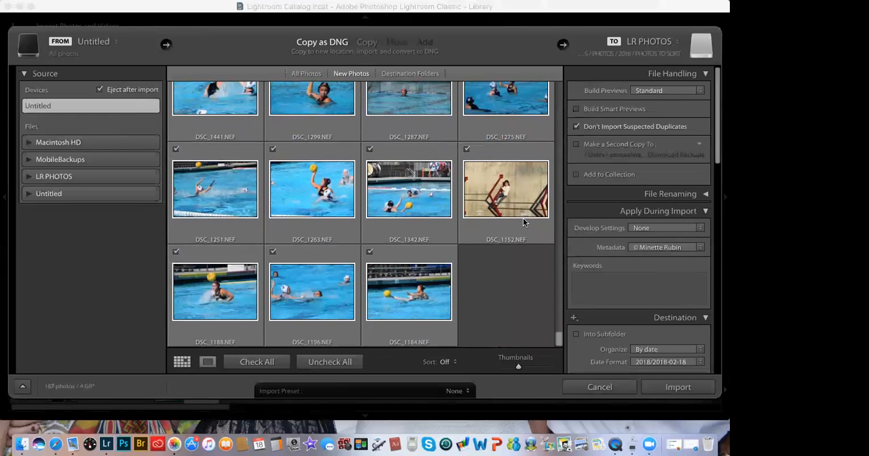
scroll(523, 222, up, 2)
scroll(523, 222, up, 4)
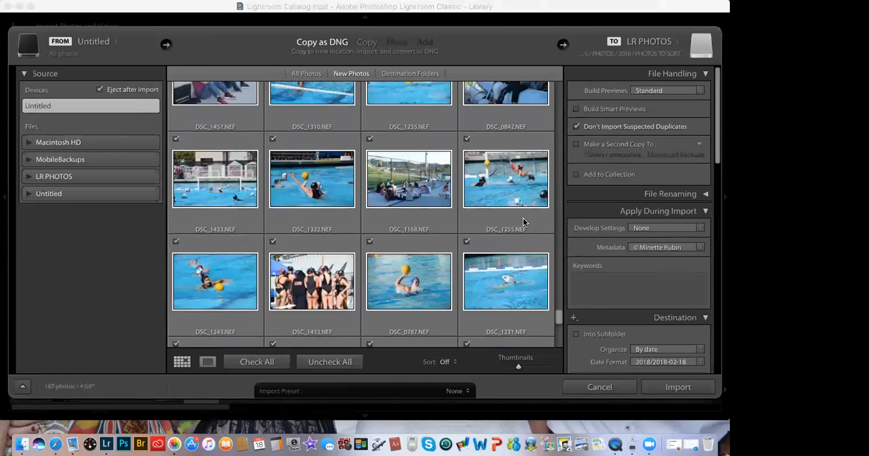
scroll(523, 222, up, 5)
scroll(523, 222, up, 3)
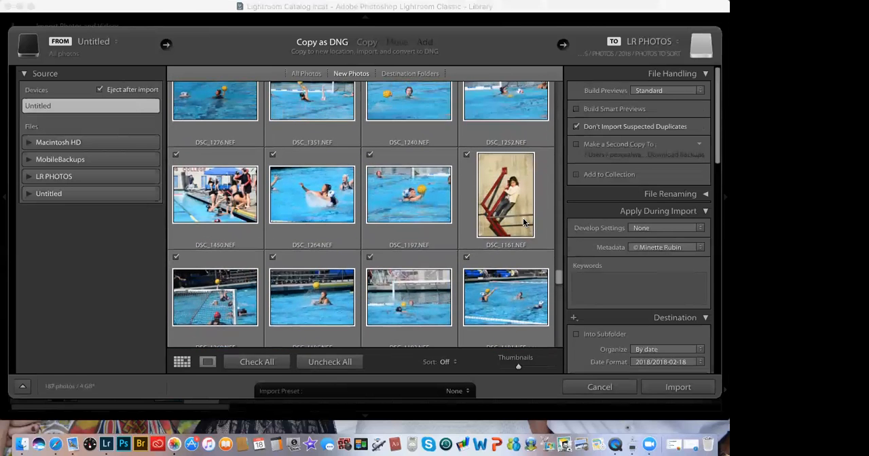
scroll(523, 222, up, 2)
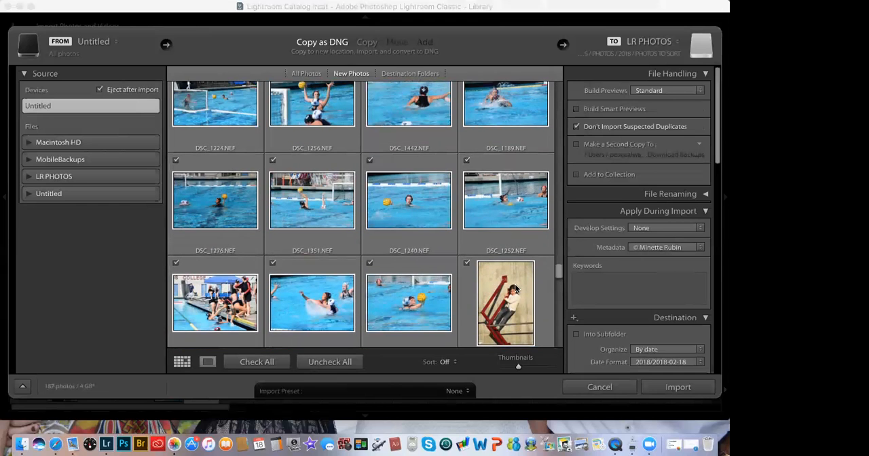
scroll(516, 288, down, 3)
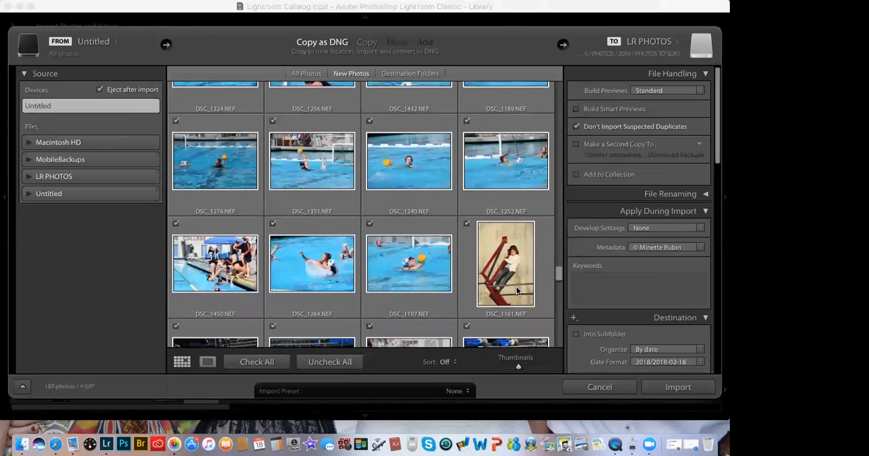
Step: Exclude DSC_1152.NEF, the portrait against the beige wall near the end of the new photos, from the import
scroll(516, 290, down, 10)
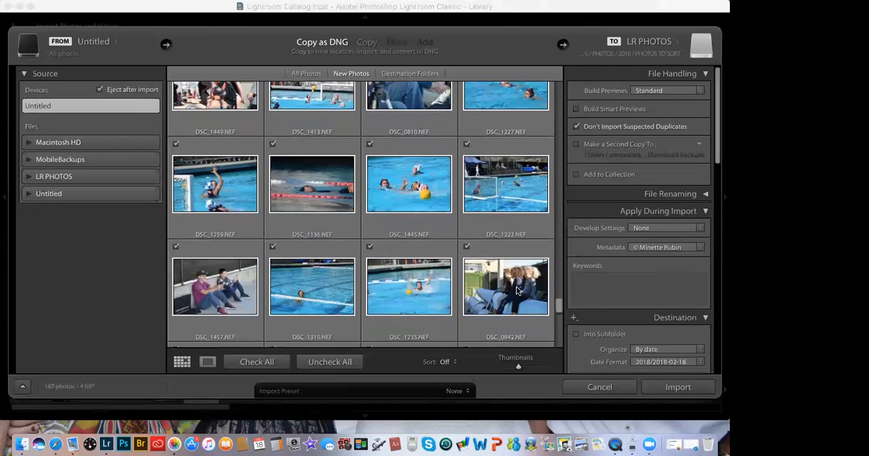
scroll(517, 291, down, 10)
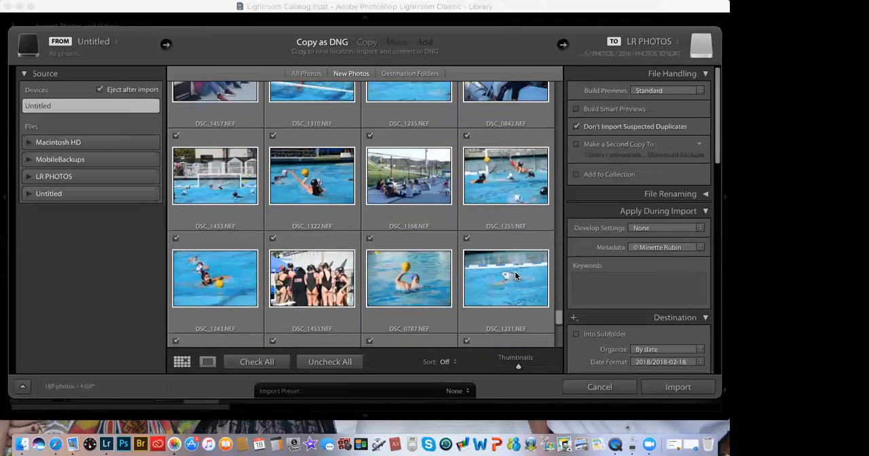
scroll(515, 272, down, 5)
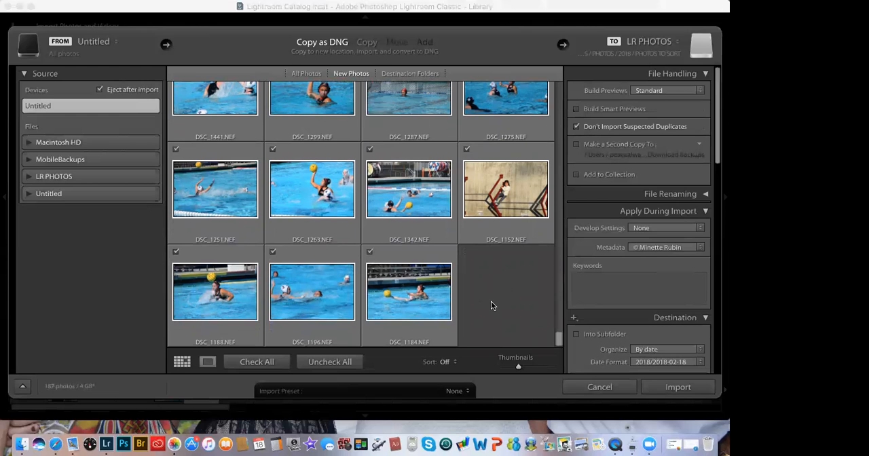
scroll(491, 301, up, 2)
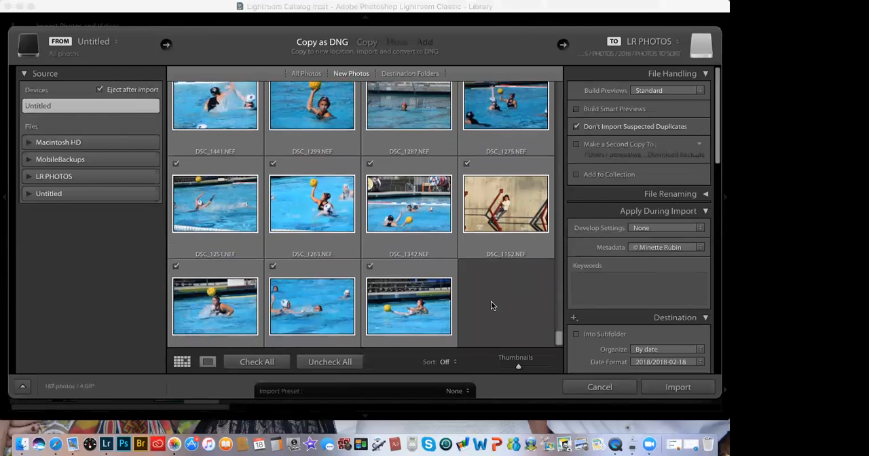
click(489, 234)
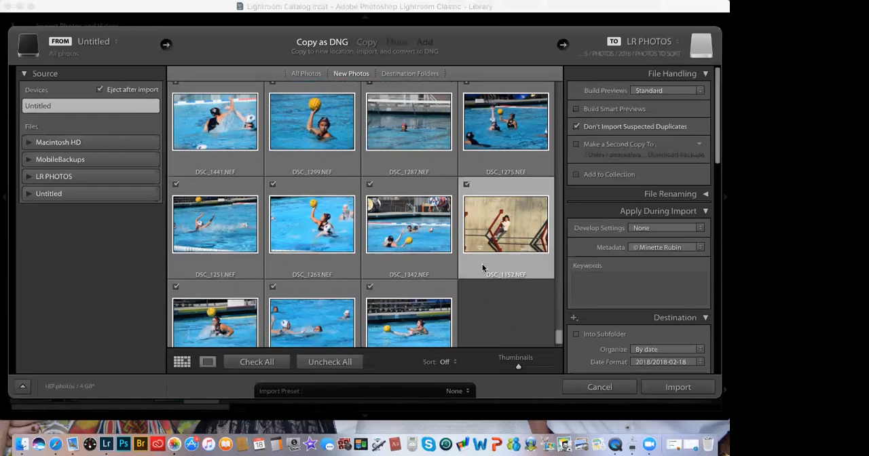
click(486, 292)
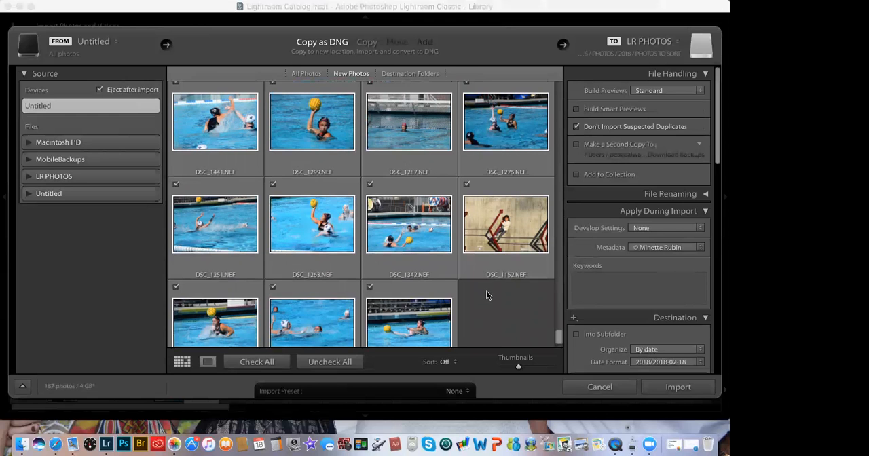
click(466, 185)
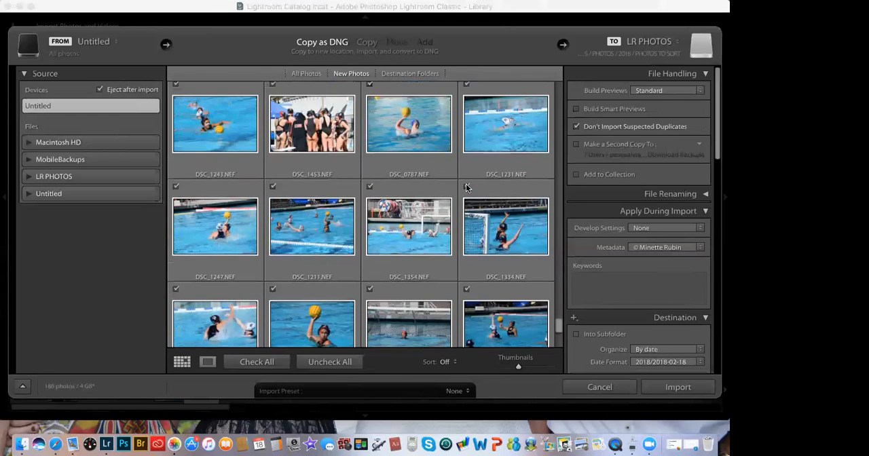
Step: Exclude the seated group photo DSC_0842.NEF and the dark swimming-lane shot DSC_1136.NEF from the import
scroll(465, 183, up, 5)
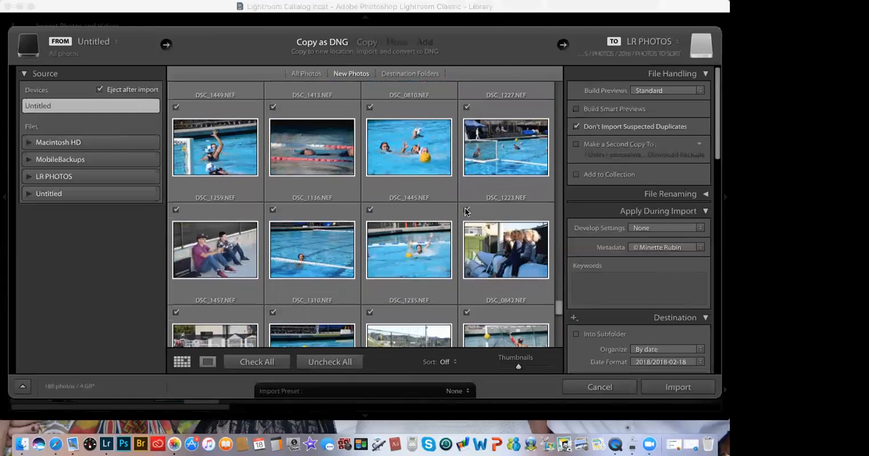
click(466, 210)
scroll(465, 214, up, 1)
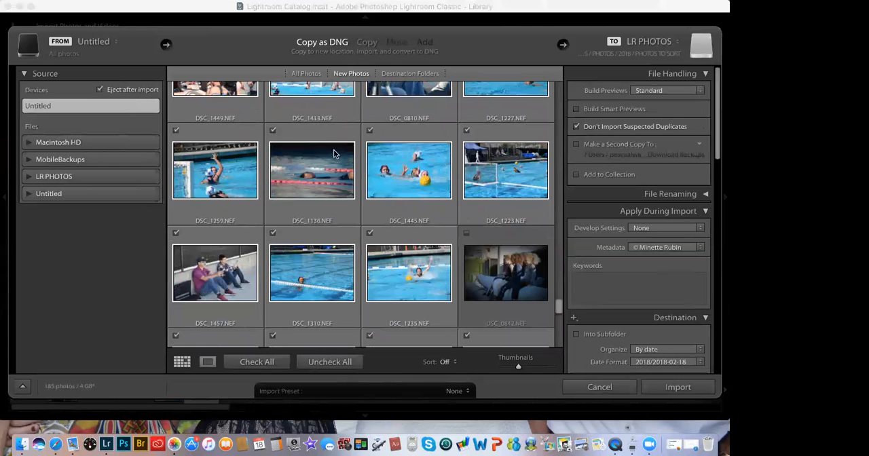
click(277, 151)
click(272, 131)
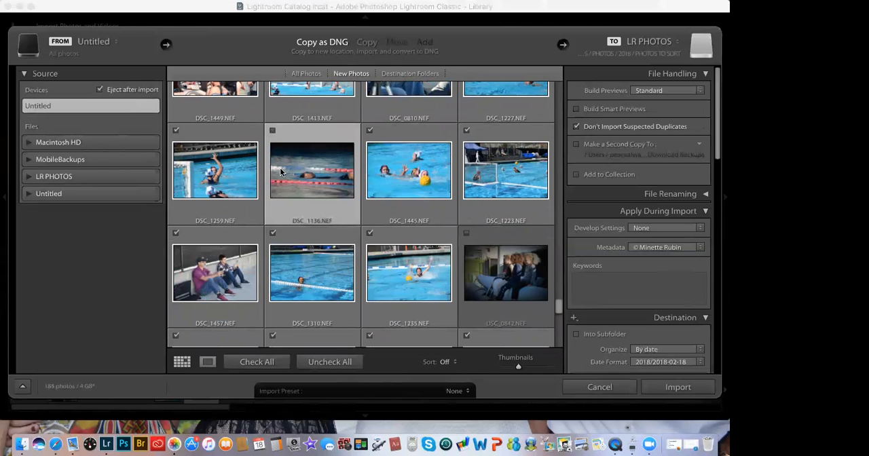
Step: Exclude the camera close-up DSC_0810.NEF and the vertical portrait DSC_1161.NEF from the import
scroll(279, 168, up, 5)
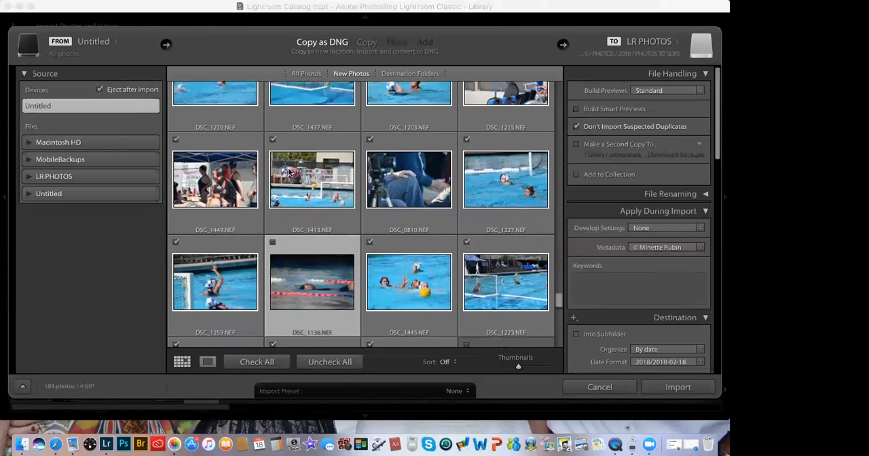
click(369, 139)
scroll(347, 161, up, 8)
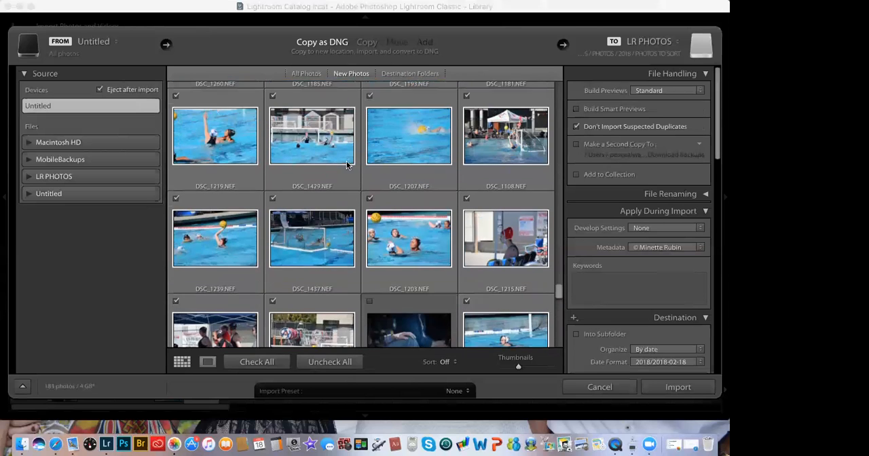
scroll(346, 164, up, 10)
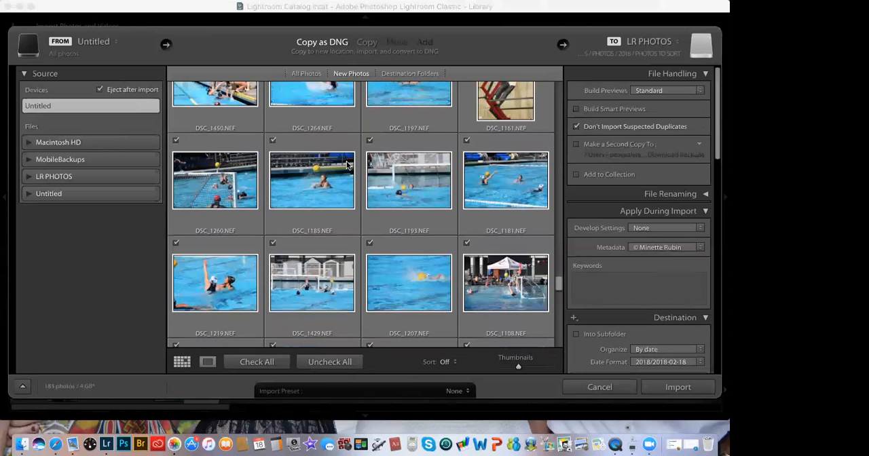
click(468, 157)
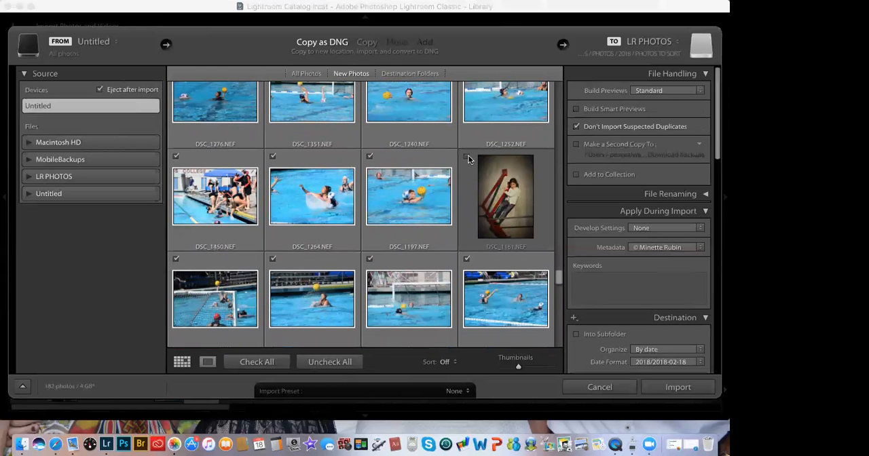
Step: Exclude the seated group photo DSC_0843.NEF and the crowd shot DSC_0815.NEF from the import
scroll(459, 169, up, 5)
scroll(459, 170, up, 6)
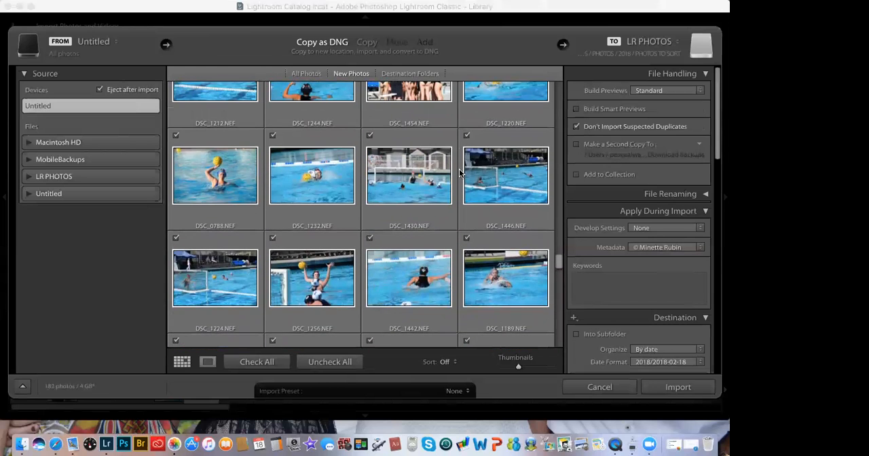
scroll(459, 169, up, 2)
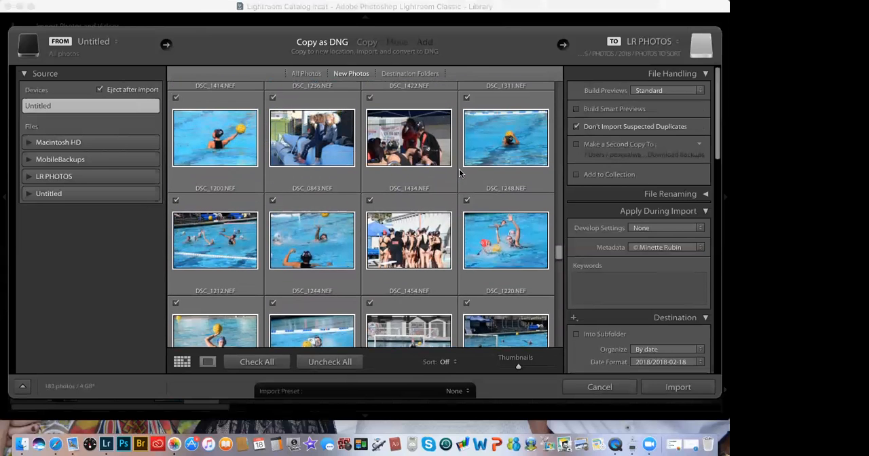
click(272, 99)
scroll(270, 100, up, 10)
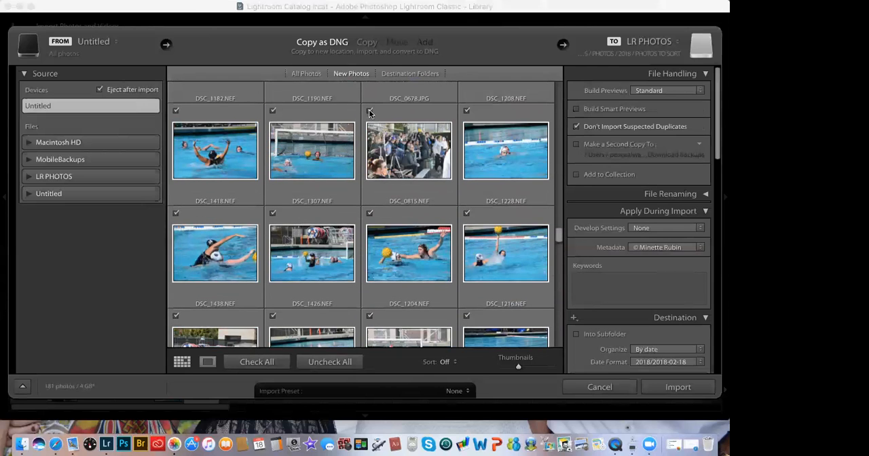
click(369, 110)
Step: Continue back through the new photos and exclude DSC_0856.NEF, the three people sitting on the blue surface, from the import
scroll(364, 114, up, 2)
scroll(364, 114, up, 1)
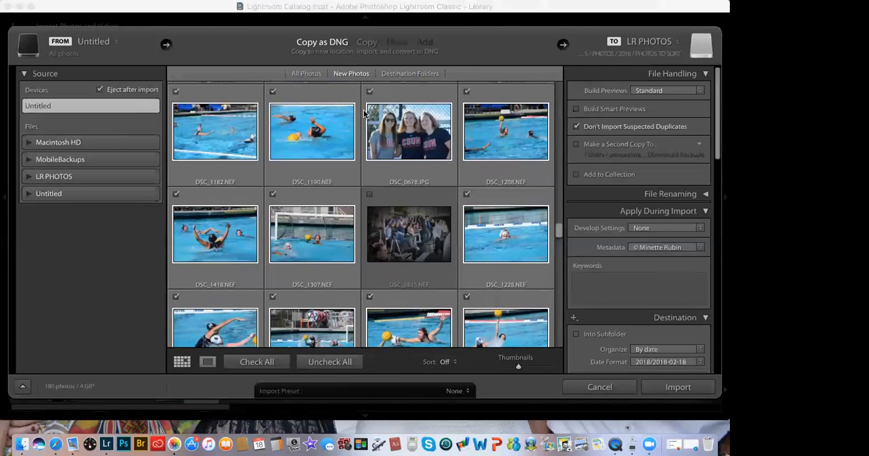
scroll(364, 114, up, 6)
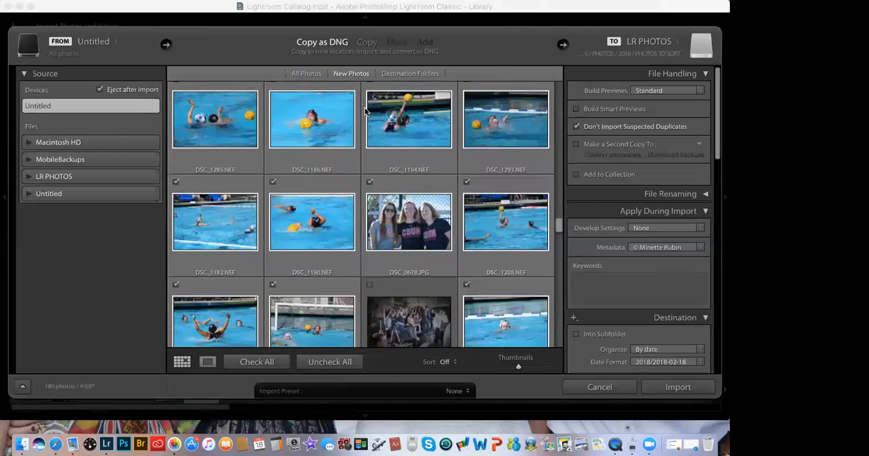
scroll(364, 111, up, 10)
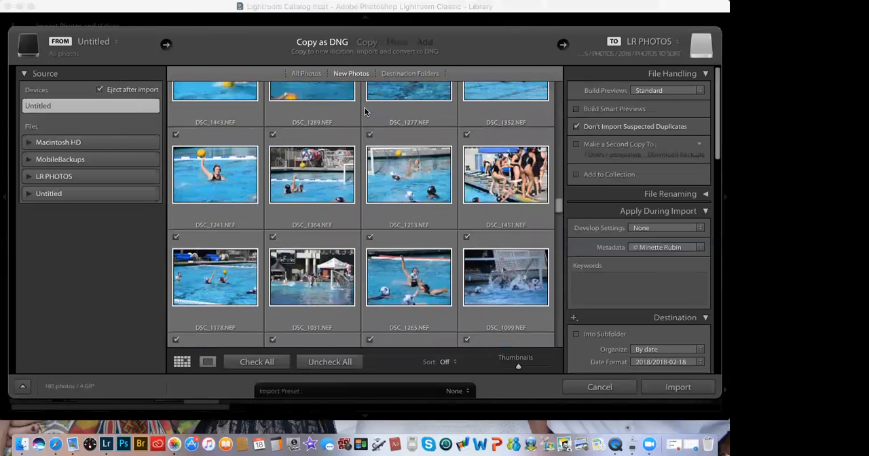
scroll(364, 109, up, 4)
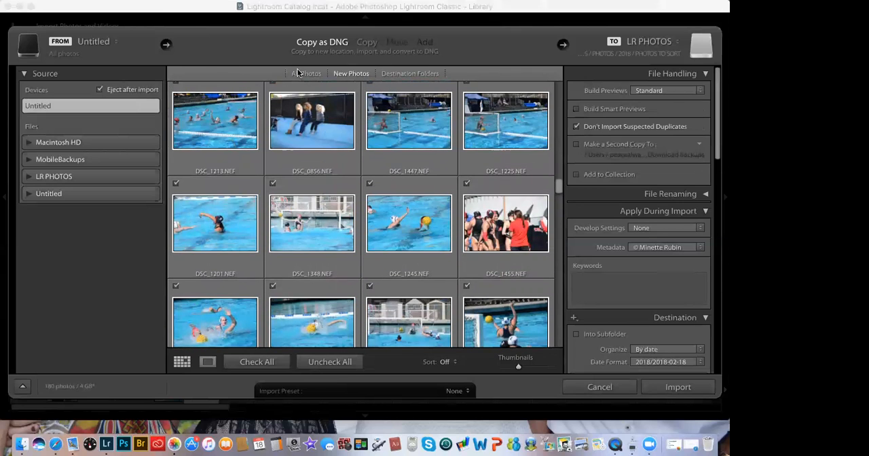
scroll(273, 84, up, 1)
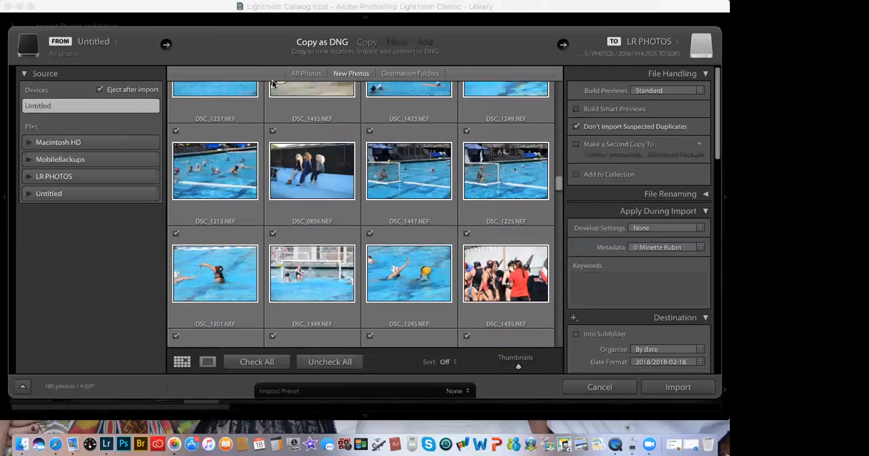
click(275, 132)
Step: Exclude the spectator shot DSC_1052.NEF and the seated group photo DSC_0841.NEF from the import
scroll(275, 133, up, 1)
scroll(275, 133, up, 5)
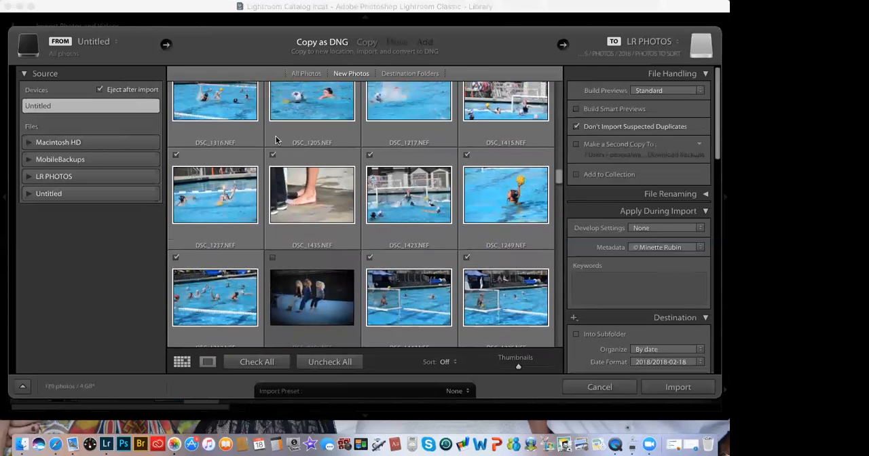
scroll(275, 139, up, 5)
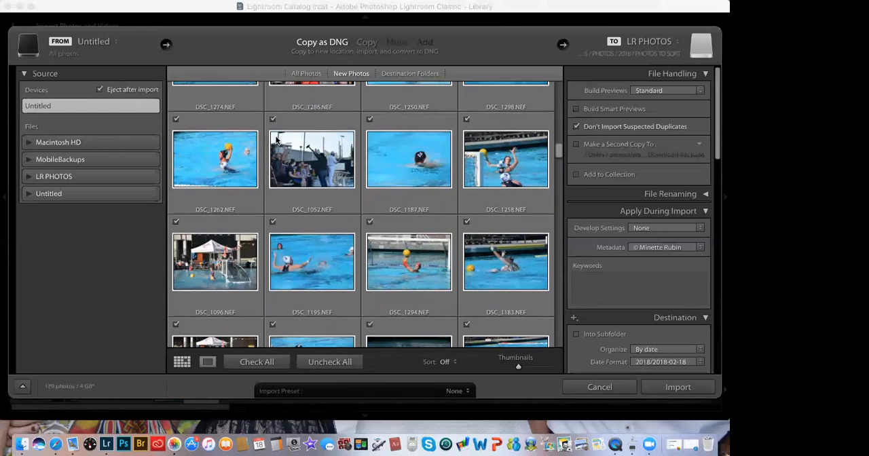
click(273, 121)
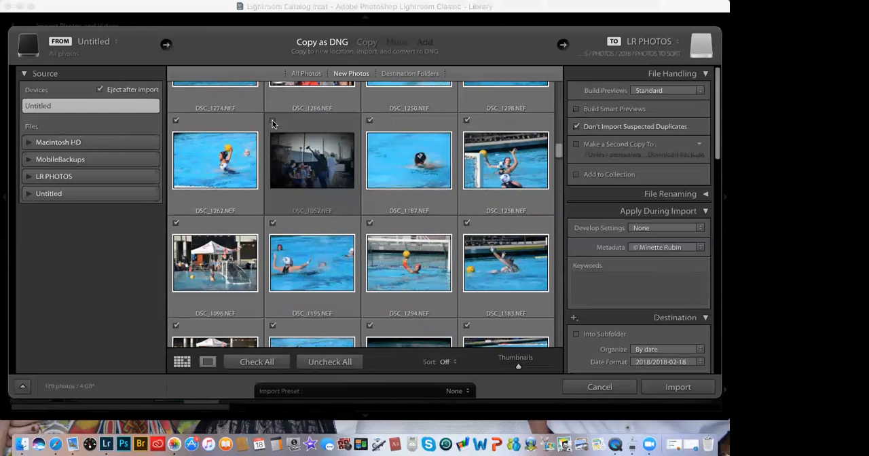
scroll(273, 121, up, 1)
scroll(272, 129, up, 5)
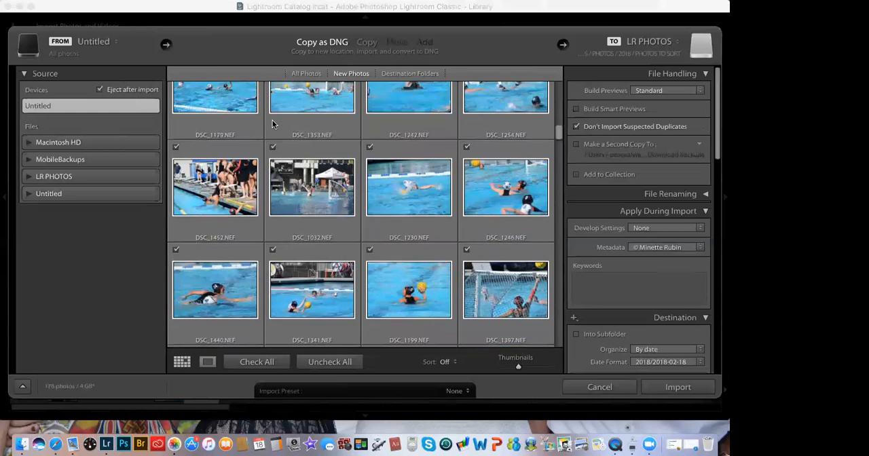
click(273, 129)
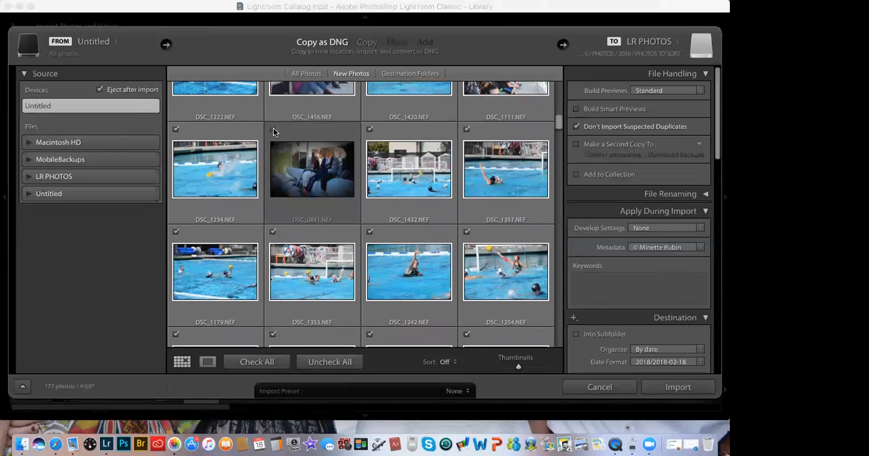
Step: Exclude the crowd photo DSC_0813.NEF near the beginning of the new photos from the import
scroll(273, 131, up, 1)
scroll(274, 131, up, 3)
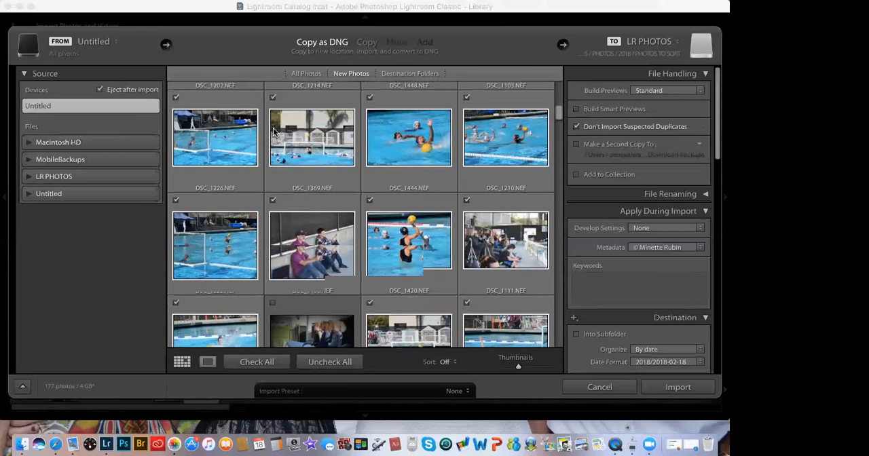
scroll(273, 131, up, 3)
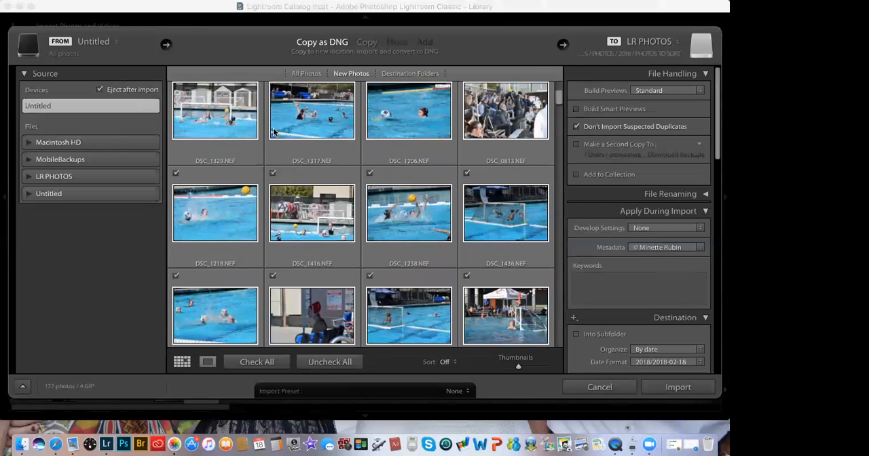
scroll(481, 99, up, 1)
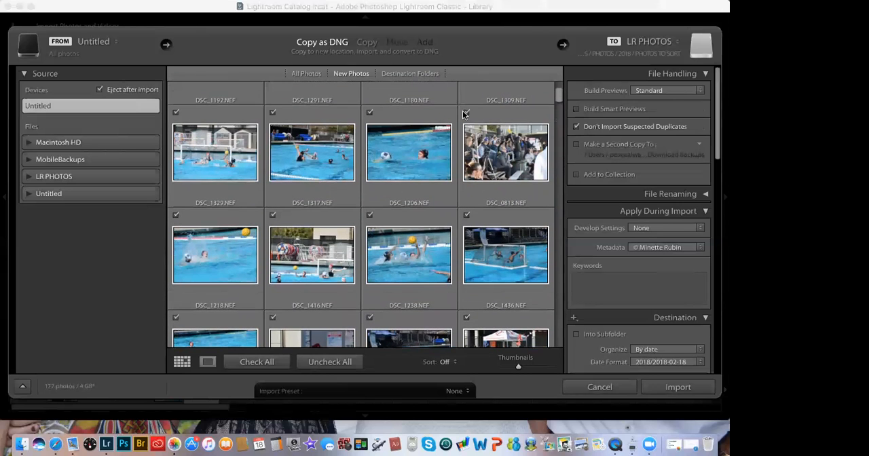
click(467, 114)
scroll(467, 114, up, 2)
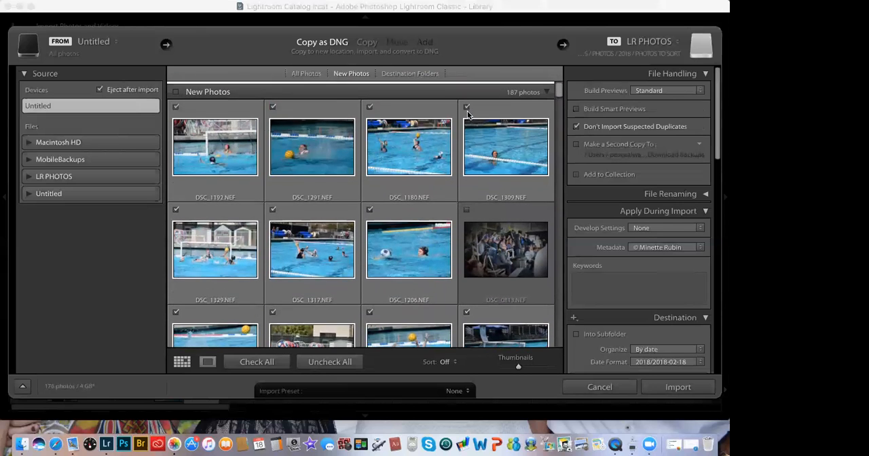
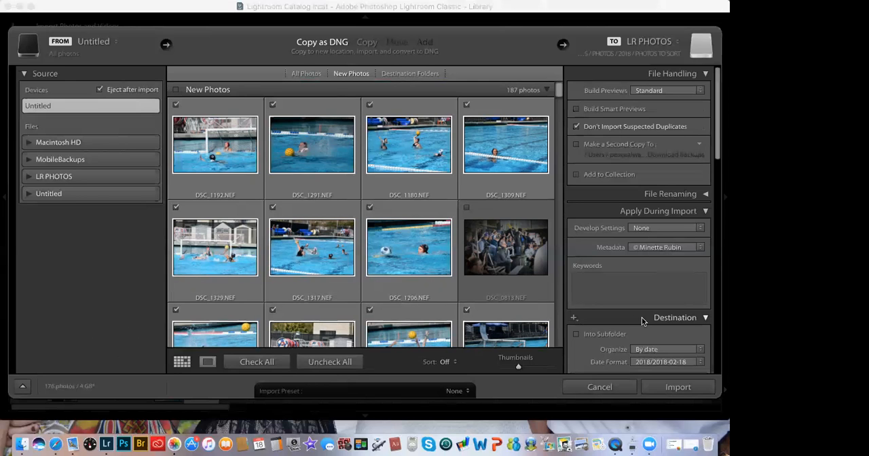
Step: Change the import destination to the 2018 folder inside PHOTOS on the LR PHOTOS drive
scroll(642, 319, down, 5)
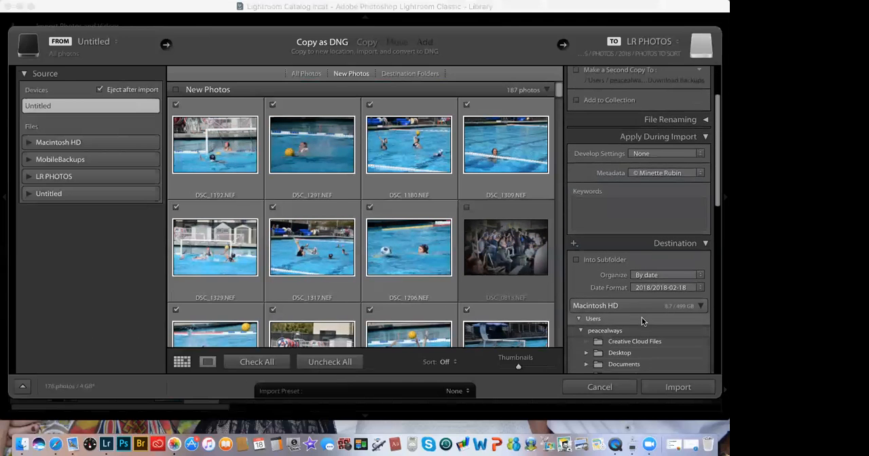
scroll(642, 319, down, 1)
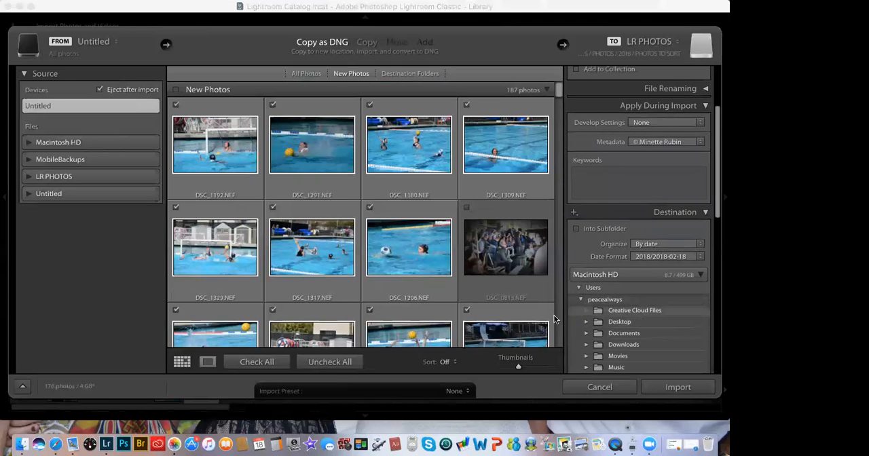
scroll(606, 319, up, 6)
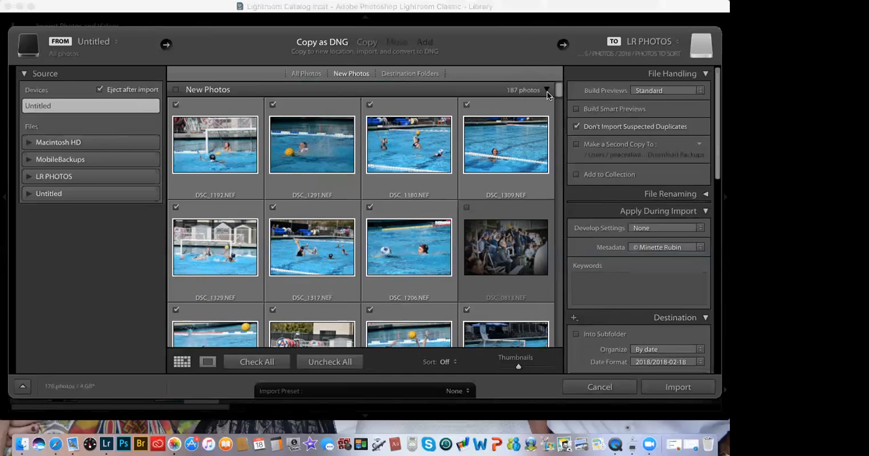
click(561, 47)
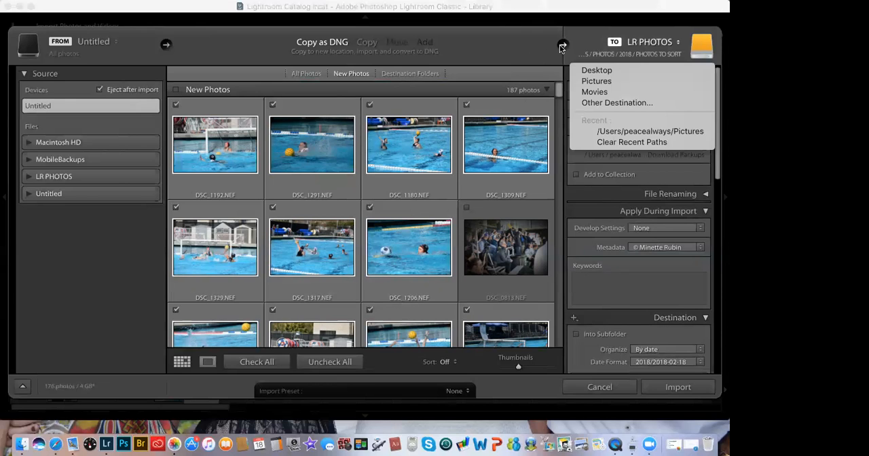
click(621, 103)
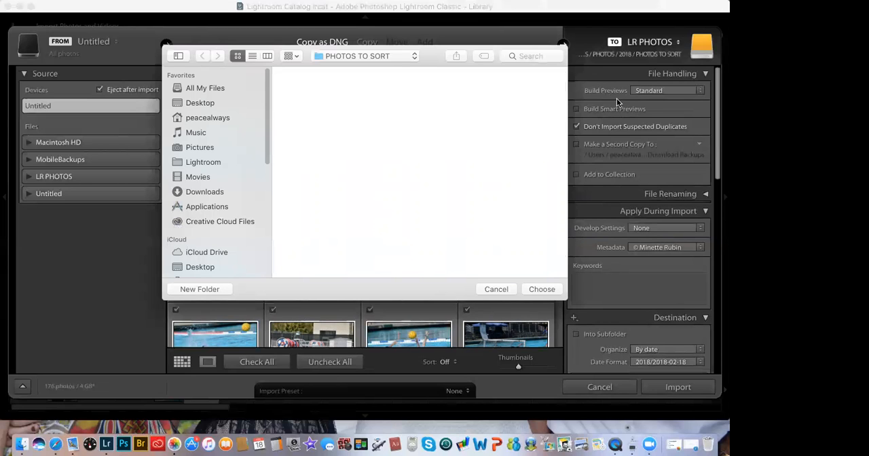
click(389, 54)
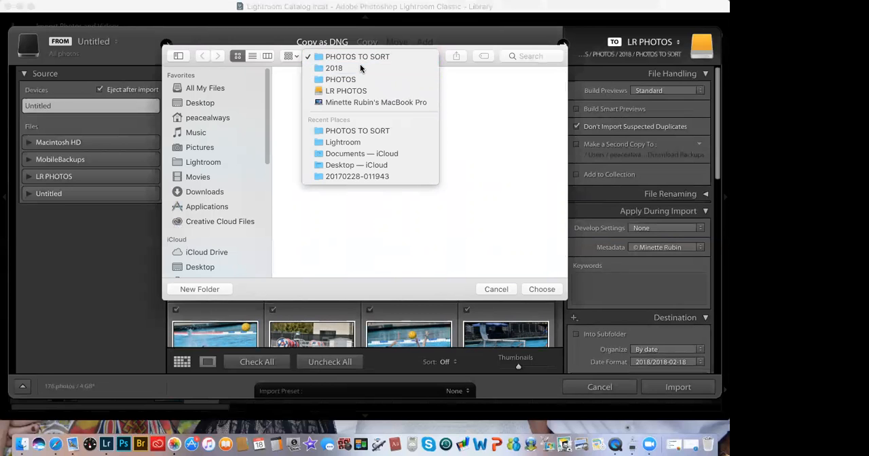
click(361, 68)
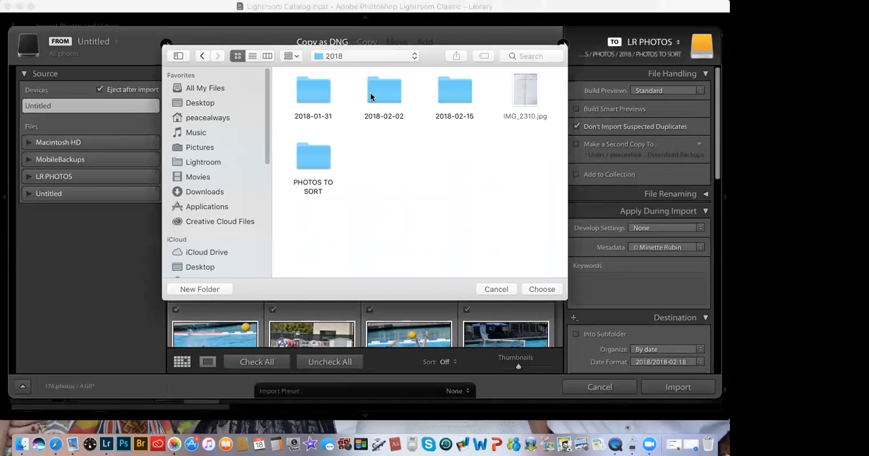
click(542, 289)
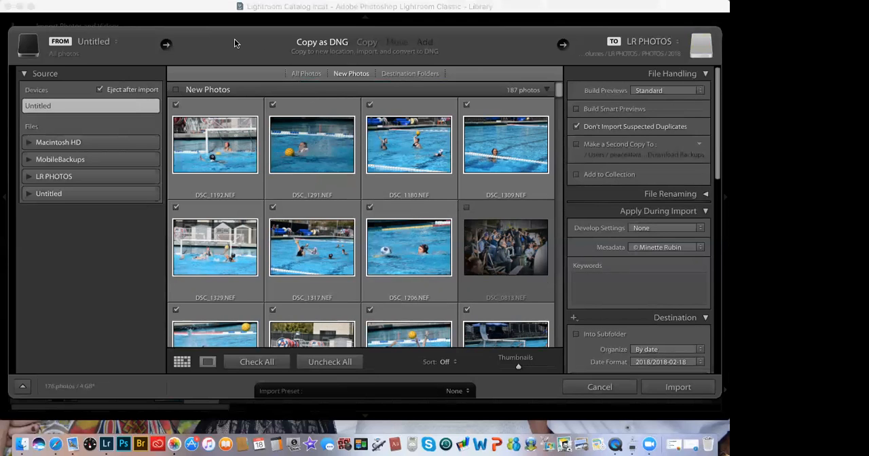
Step: Turn on importing the photos into a subfolder of the chosen destination
click(652, 286)
scroll(651, 285, down, 2)
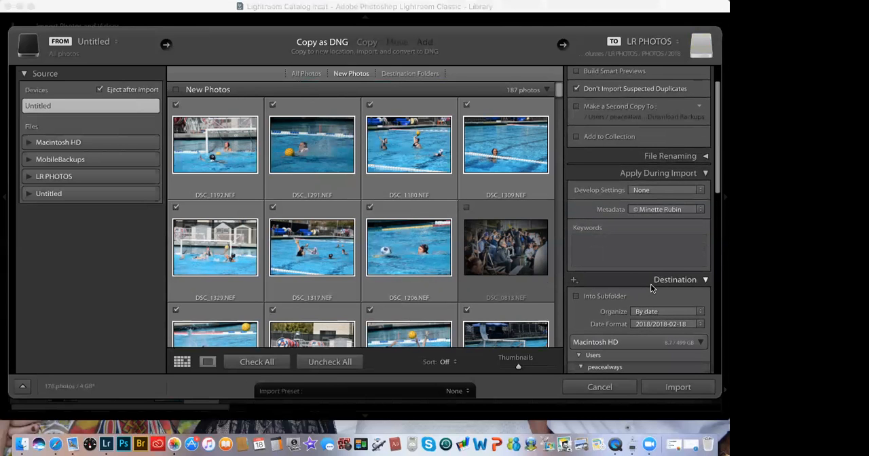
scroll(651, 288, up, 2)
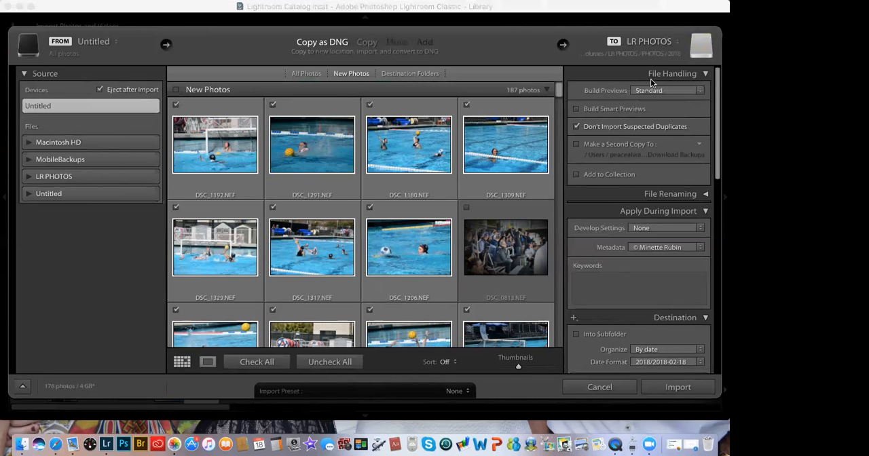
drag(562, 92, 499, 70)
scroll(719, 114, down, 1)
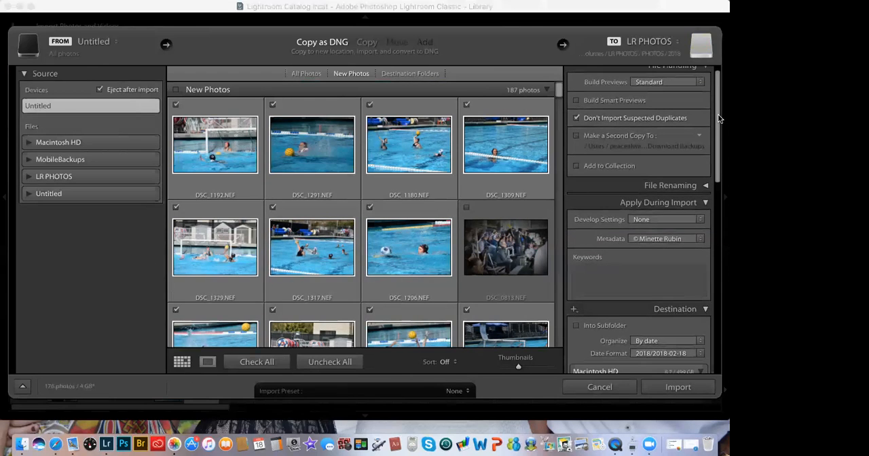
scroll(718, 115, down, 1)
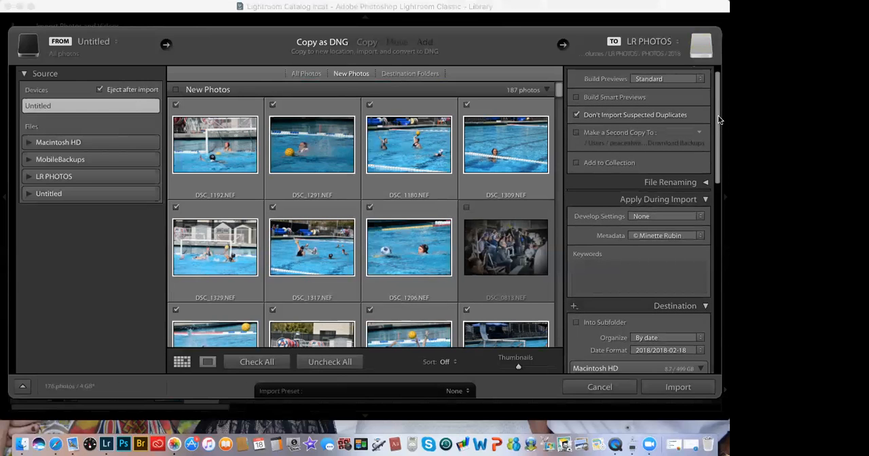
scroll(718, 120, up, 2)
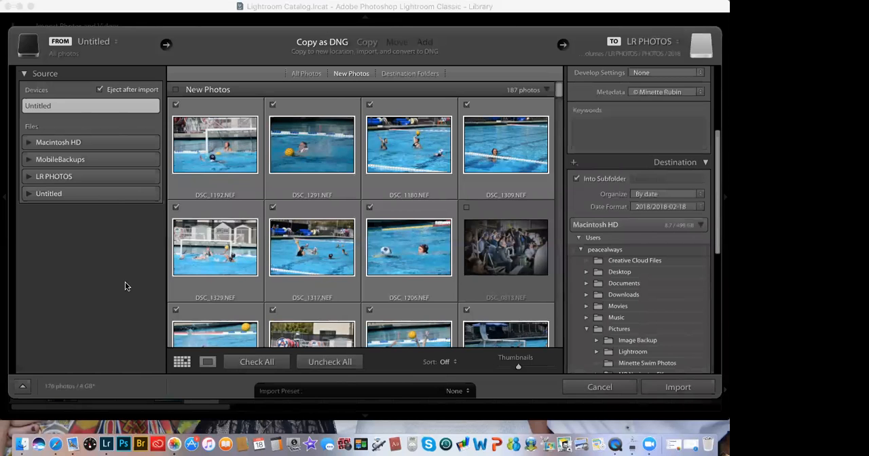
Step: Set the destination's organization to Into one folder
drag(721, 216, 720, 187)
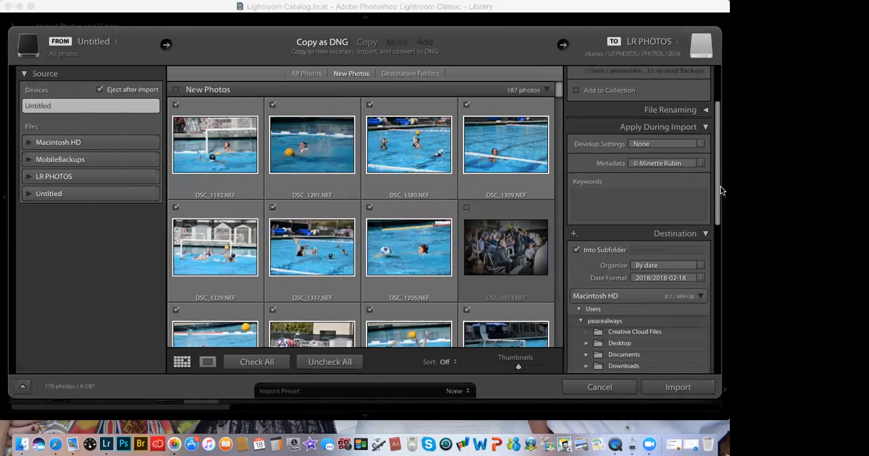
scroll(689, 170, up, 5)
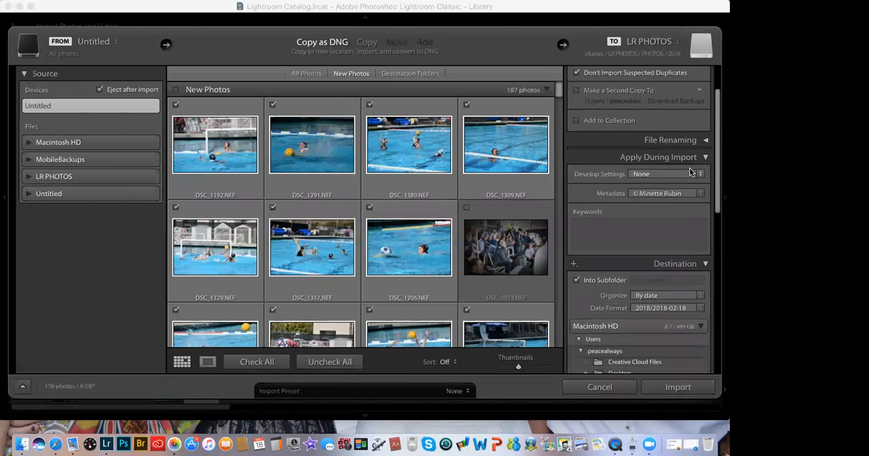
scroll(689, 170, down, 3)
scroll(690, 169, down, 3)
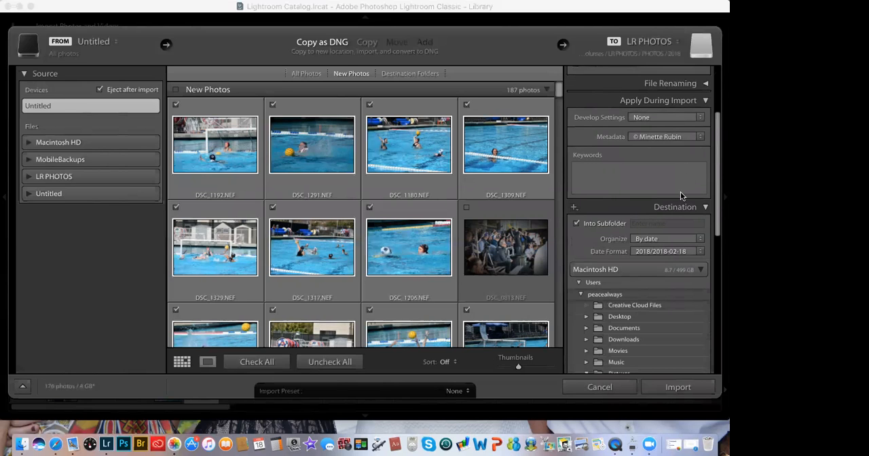
click(701, 239)
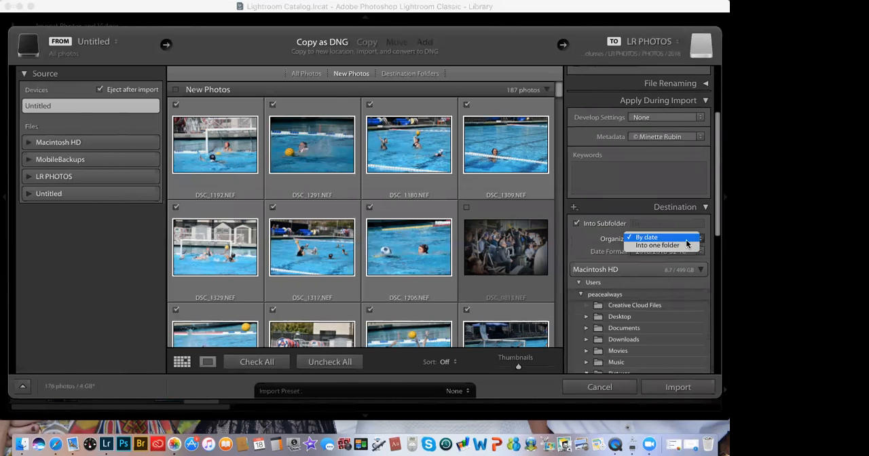
click(674, 246)
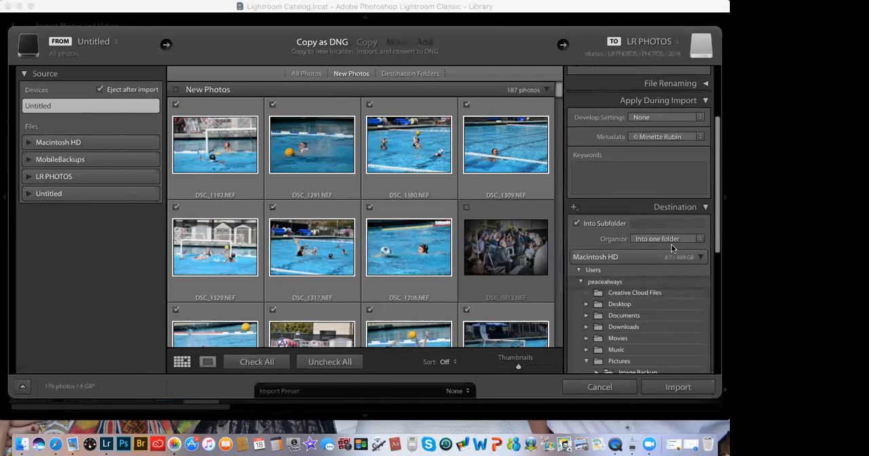
Step: Name the destination subfolder CSUN-Citrus-Toronto
scroll(672, 249, down, 3)
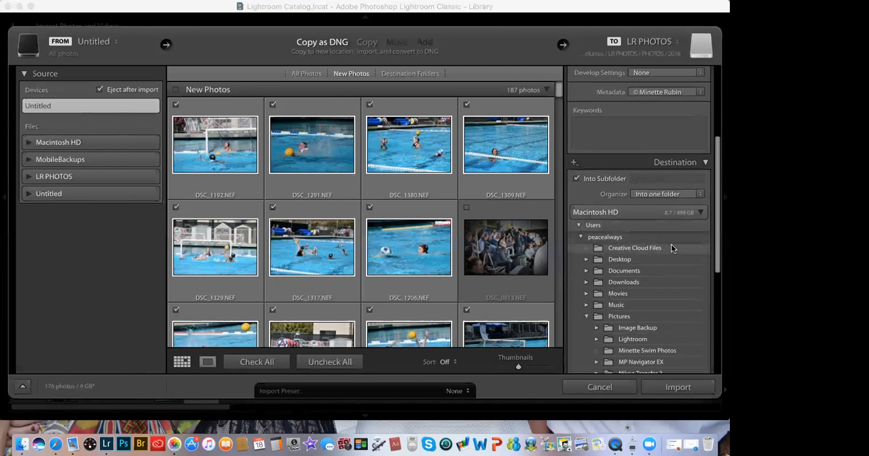
scroll(672, 249, down, 8)
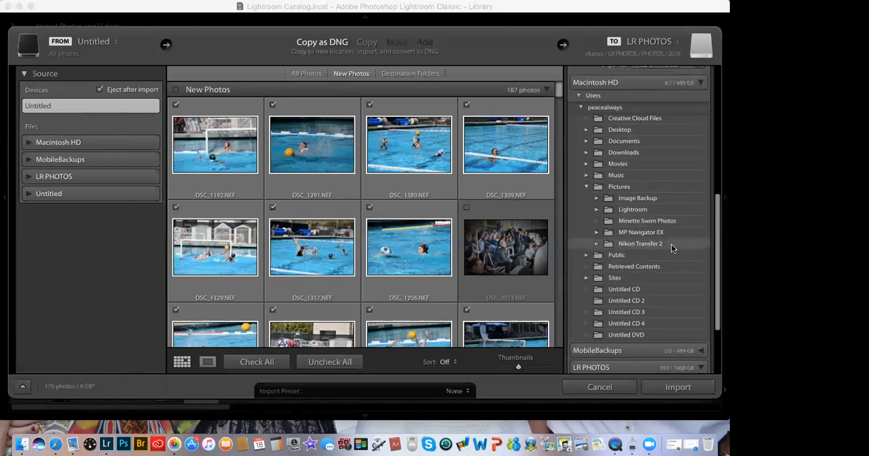
scroll(672, 248, up, 8)
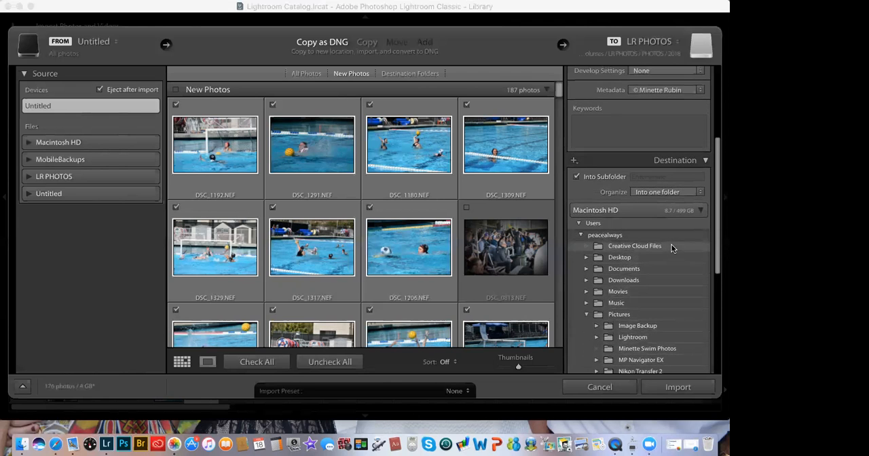
click(667, 177)
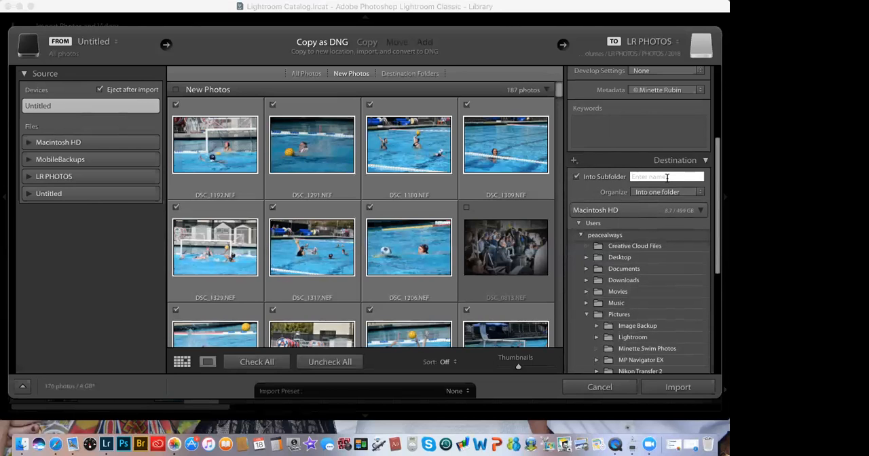
text(CSUN-)
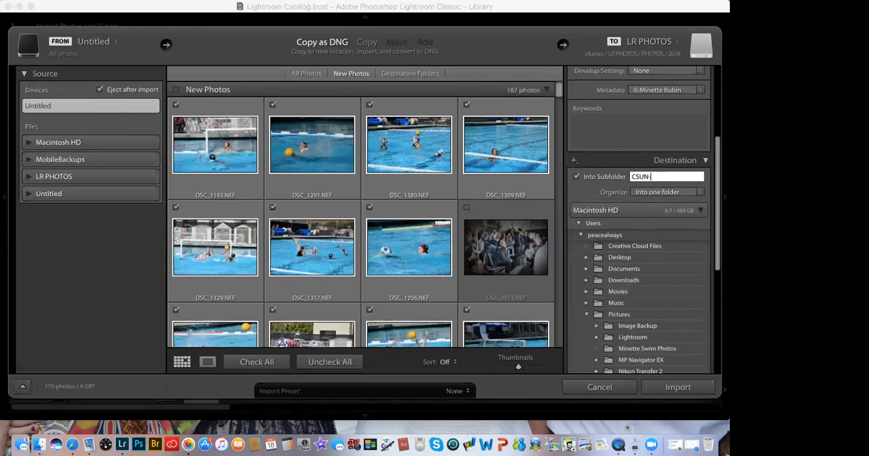
text(CITRU)
key(BackSpace)
key(BackSpace)
key(BackSpace)
text(T)
key(BackSpace)
key(BackSpace)
text(itrus)
text(-Toronto)
key(Tab)
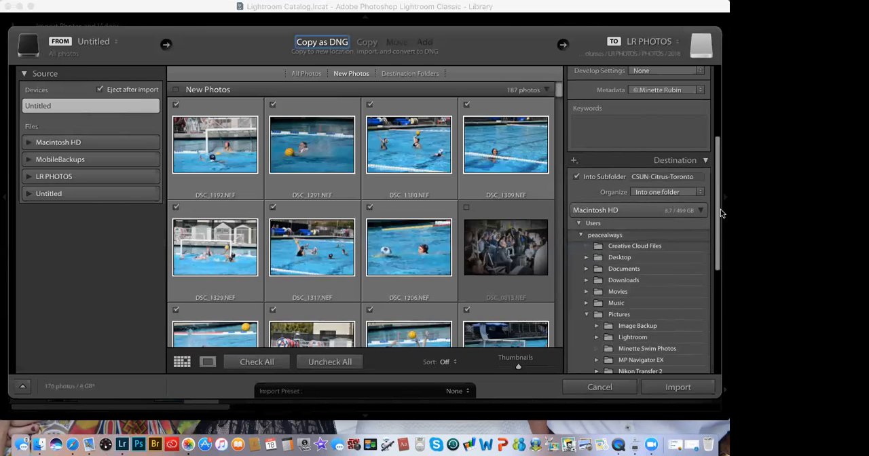
Step: Enable renaming of the imported files and use the Custom Name - Sequence template
drag(718, 193, 717, 114)
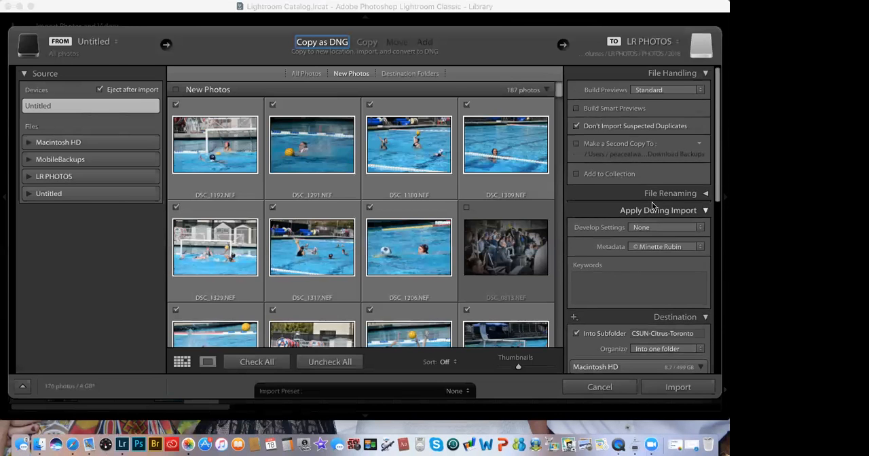
scroll(652, 206, down, 1)
scroll(654, 206, up, 1)
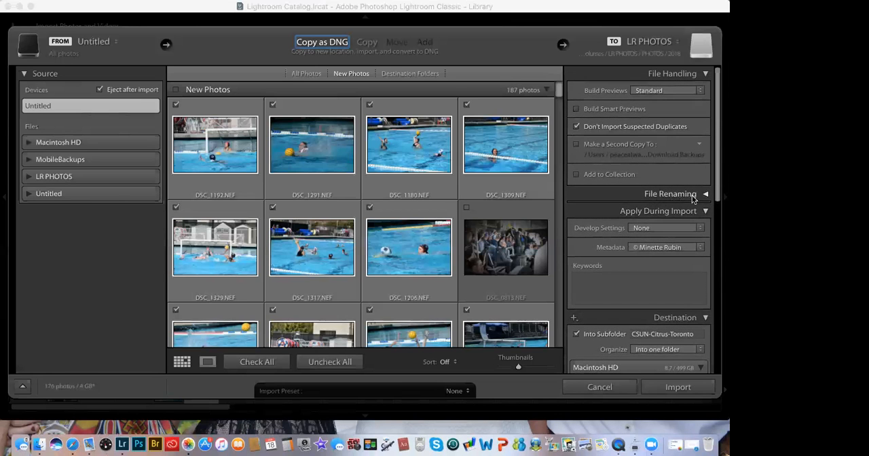
click(704, 195)
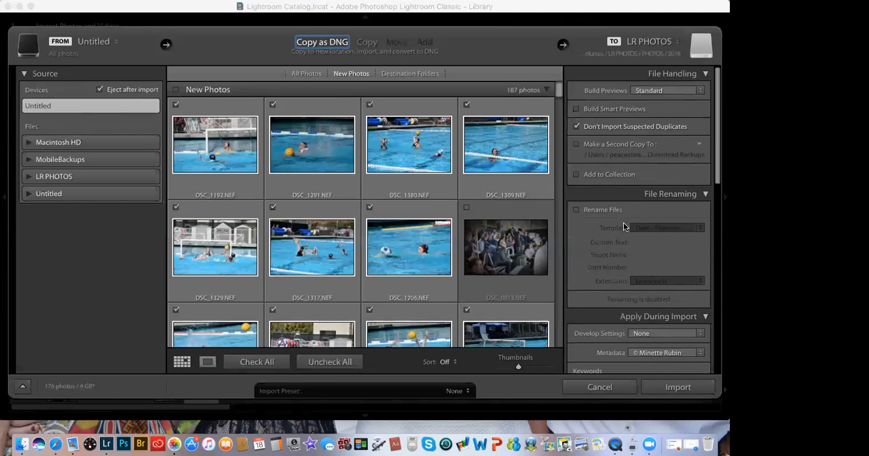
click(576, 210)
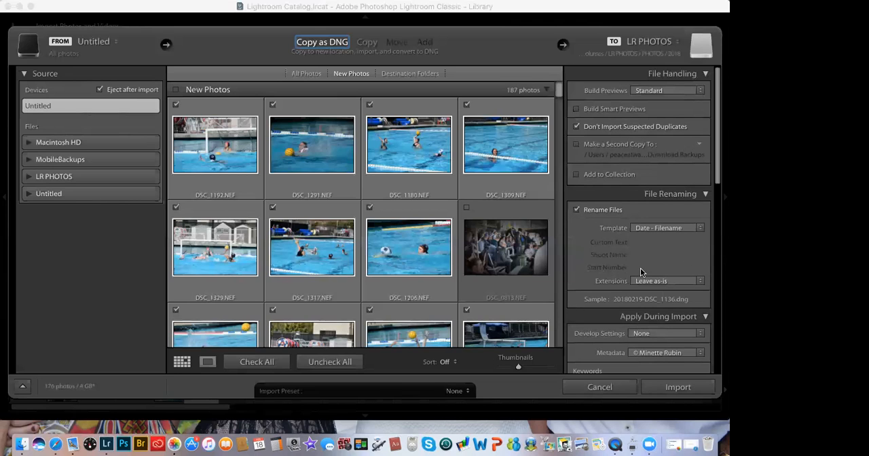
click(701, 229)
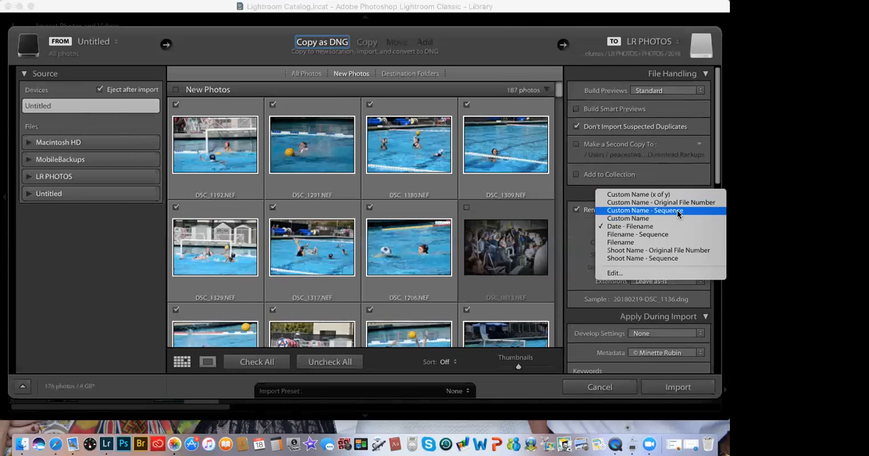
click(677, 210)
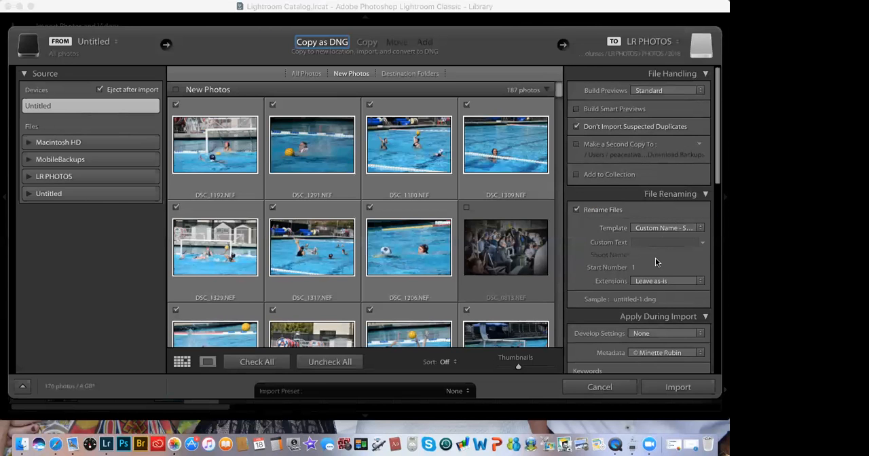
Step: Set the custom text for the renamed files to CSUN-Citrus-Toronto
click(646, 242)
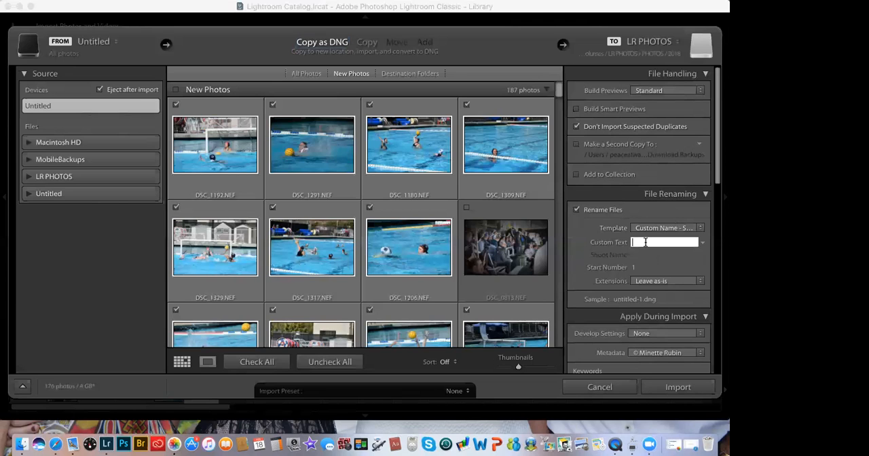
text(CSUN-Citrus-T)
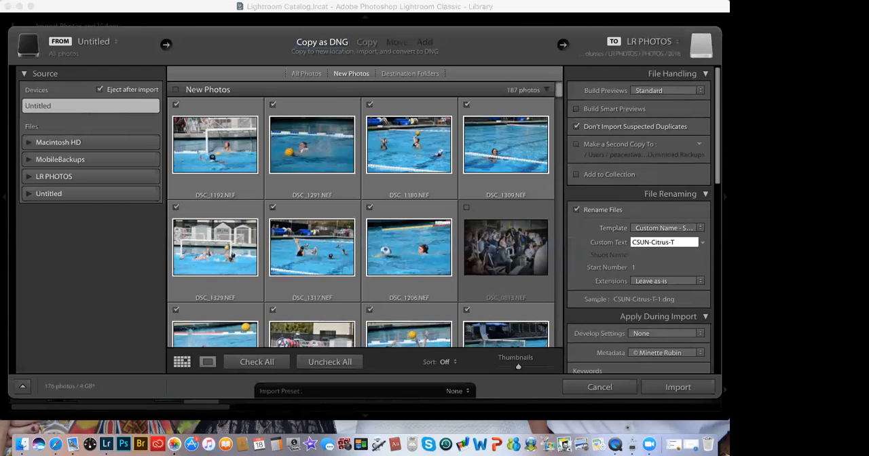
text(or)
text(onta)
key(BackSpace)
text(o)
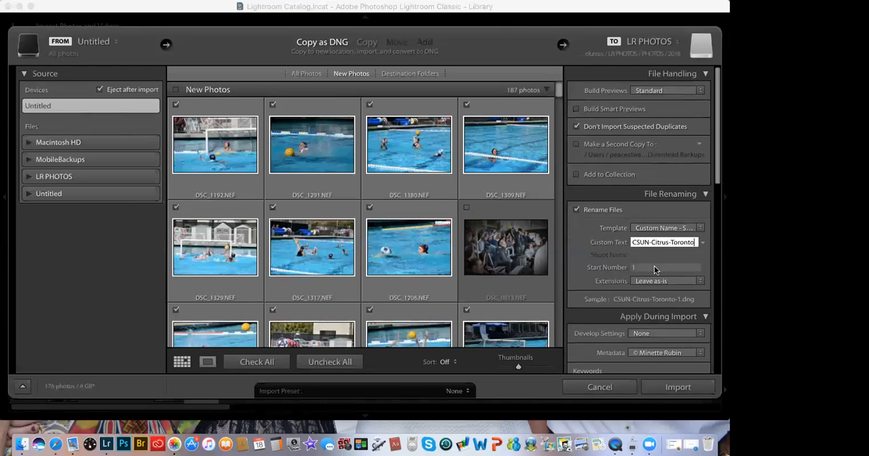
scroll(654, 266, down, 4)
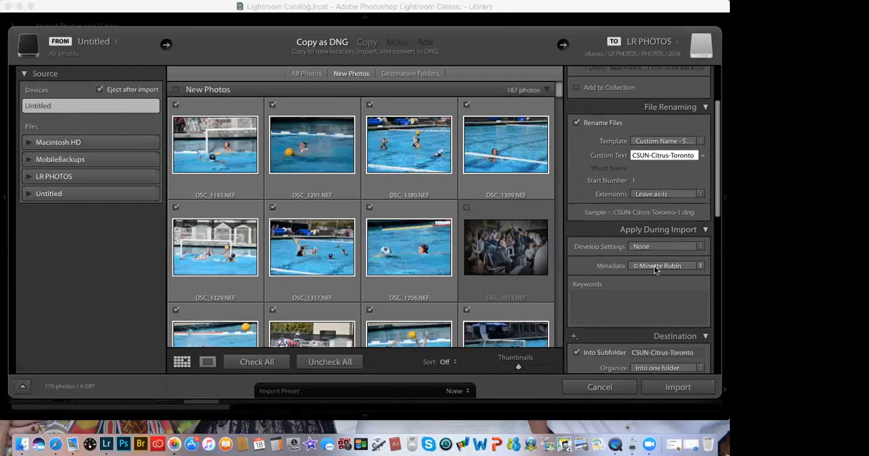
scroll(654, 267, down, 1)
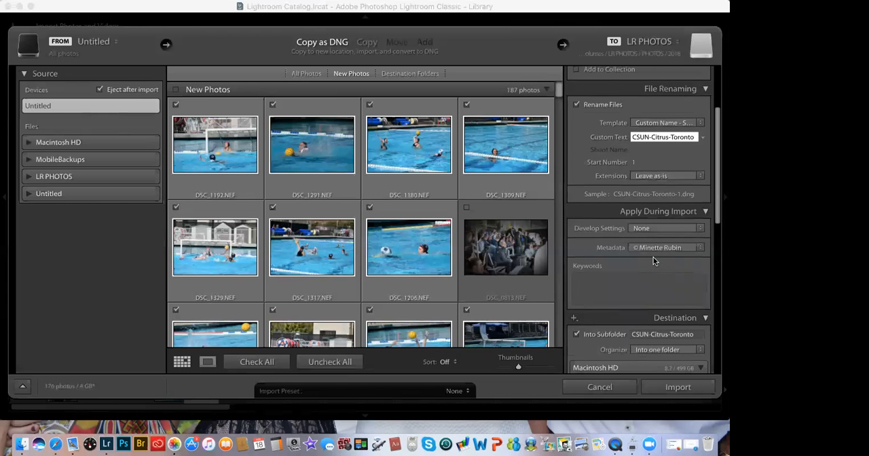
Step: Enter CSUN, Citrus, Toronto and 2018 as the keywords applied to the photos during import
scroll(654, 261, down, 2)
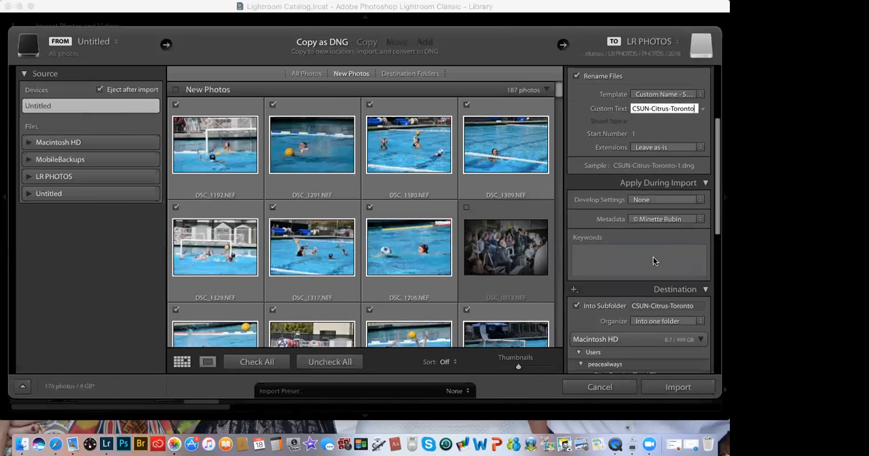
click(612, 252)
text(CSUN)
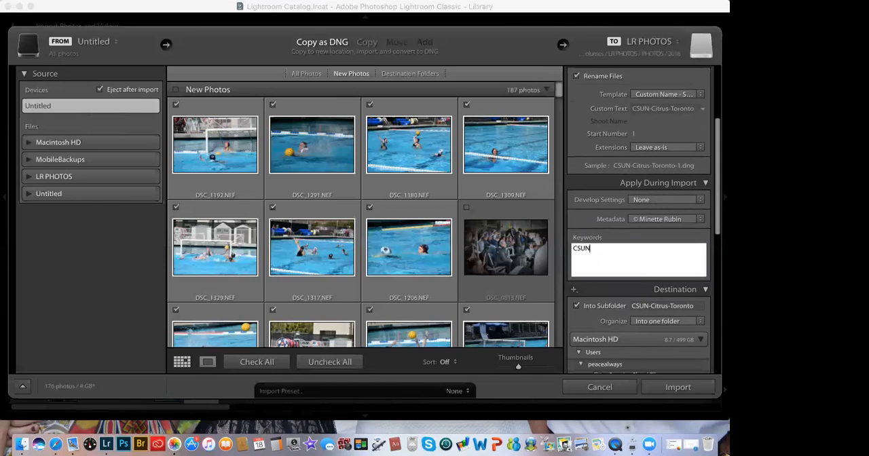
text(,)
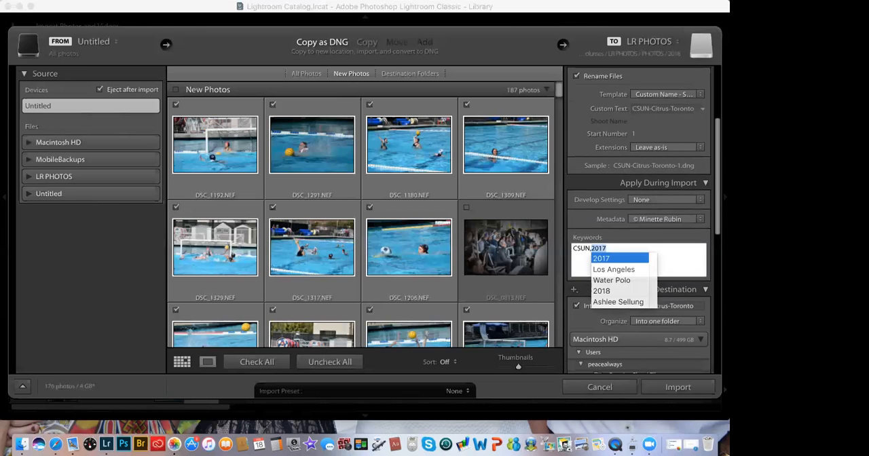
key(BackSpace)
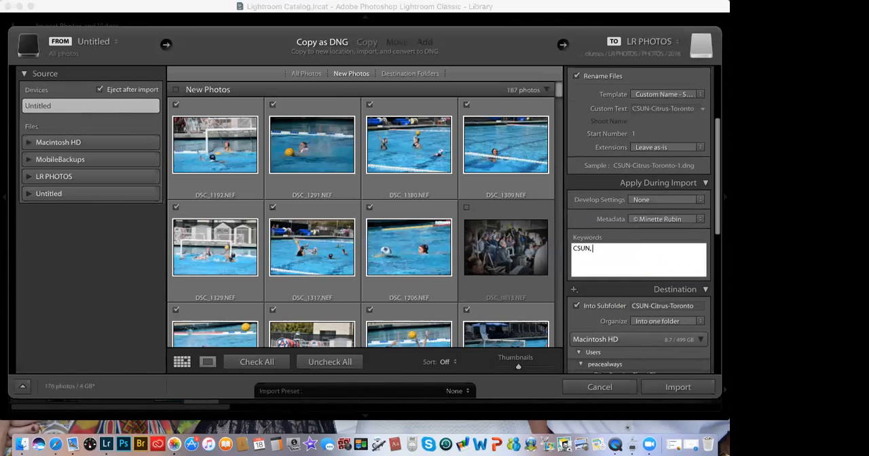
text(Citrus, Toronto,2018)
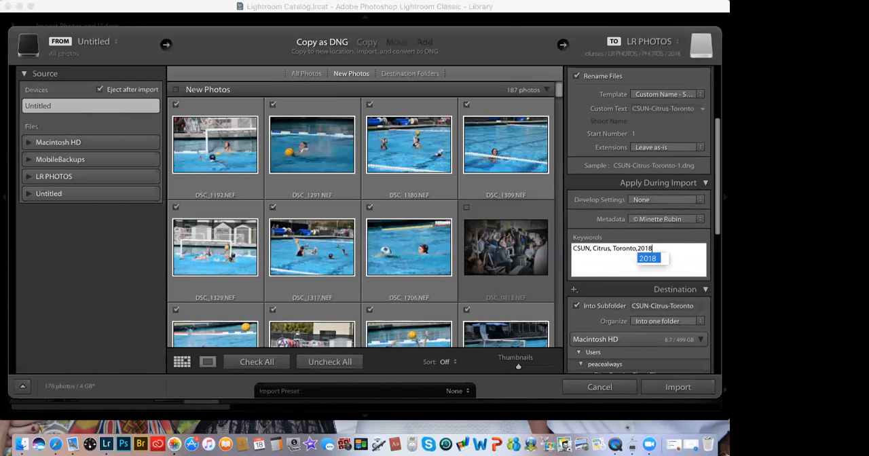
click(604, 264)
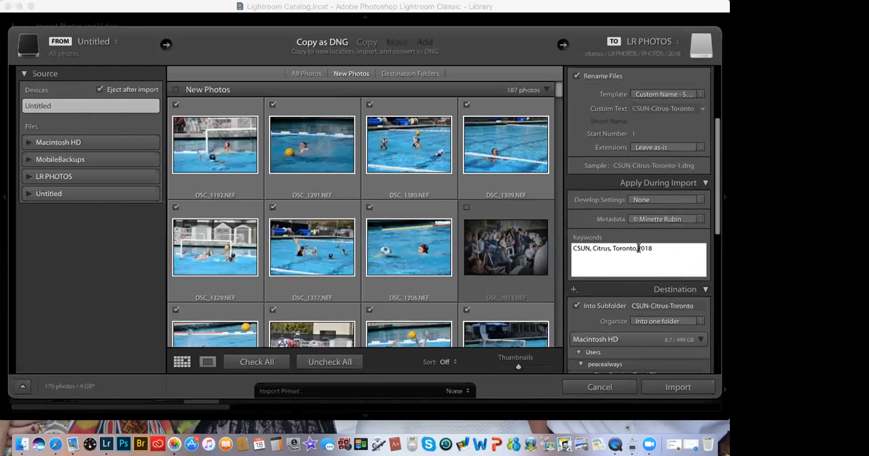
Step: Correct the spacing before 2018 in the import keywords and add Water Polo as another keyword
click(638, 248)
text(2018, Water Polo)
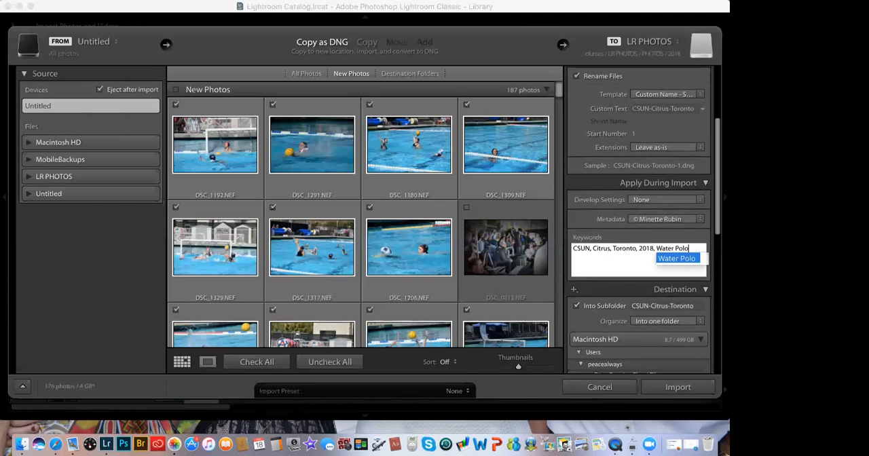
click(652, 269)
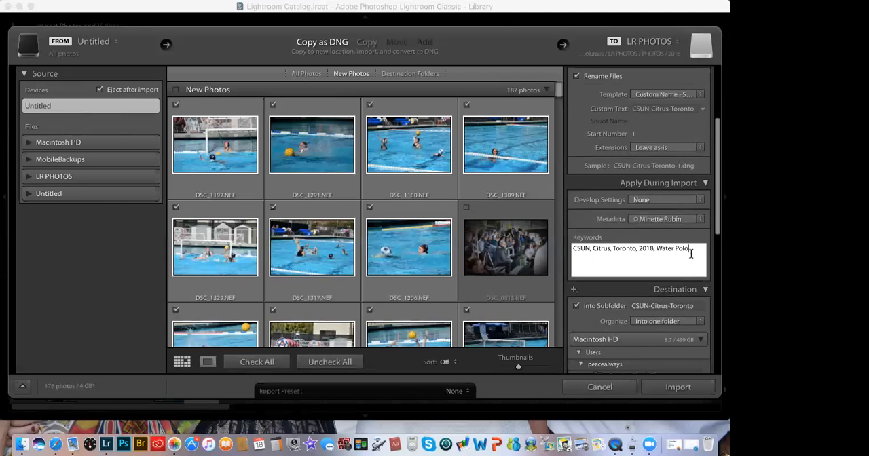
key(Tab)
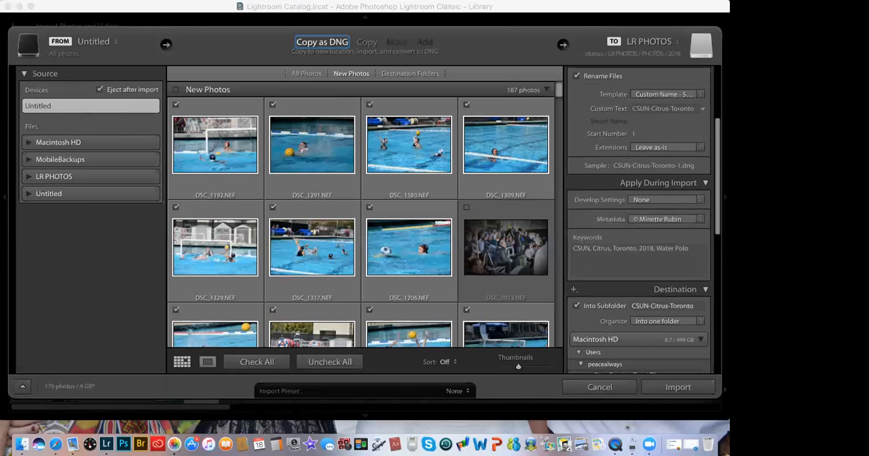
Step: Check the import destination under 2018, start the import and display the new CSUN-Citrus-Toronto folder
drag(720, 184, 712, 340)
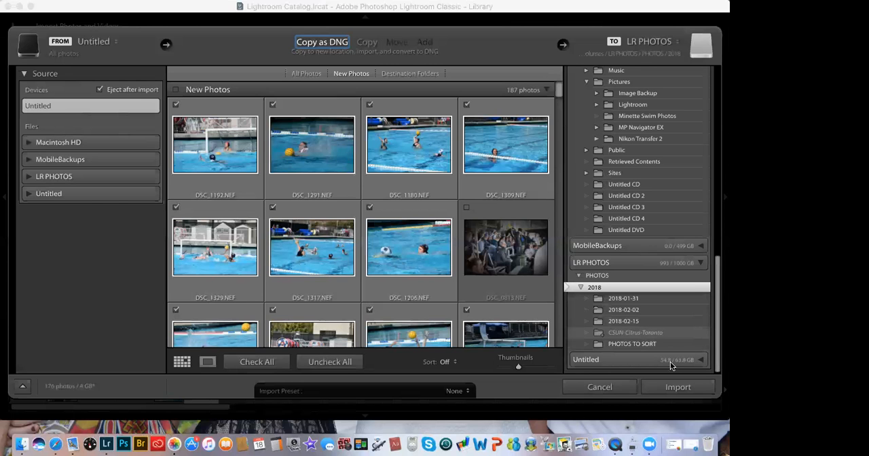
click(673, 387)
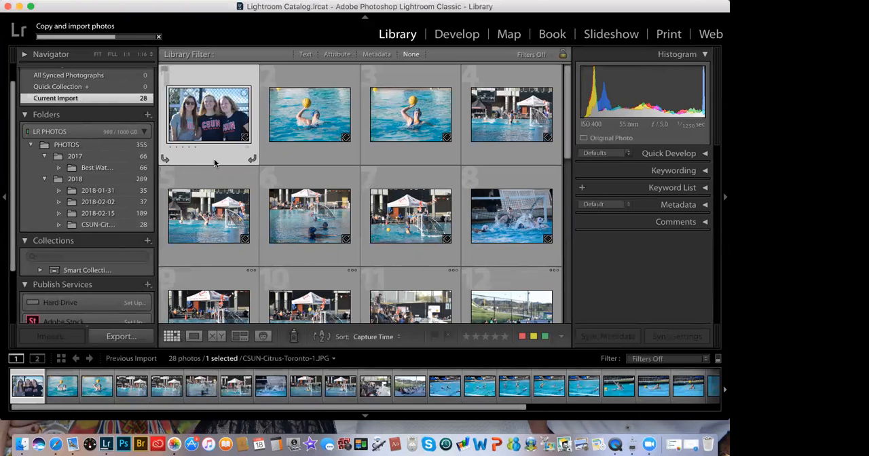
scroll(124, 200, down, 1)
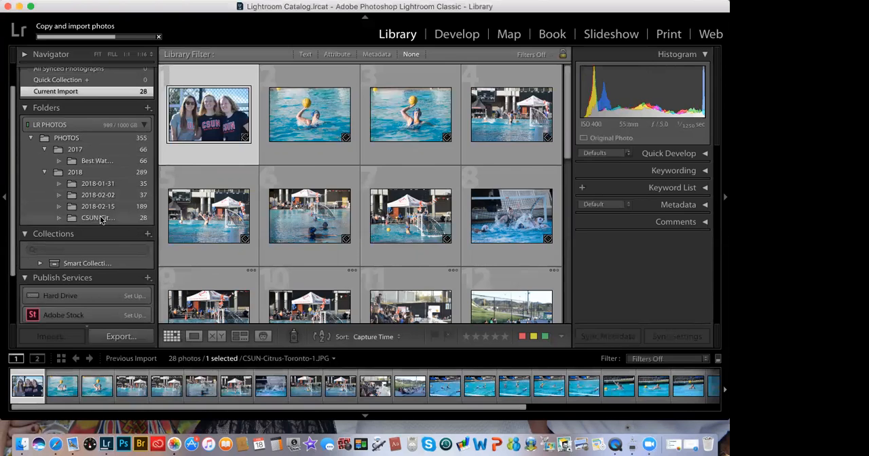
click(100, 218)
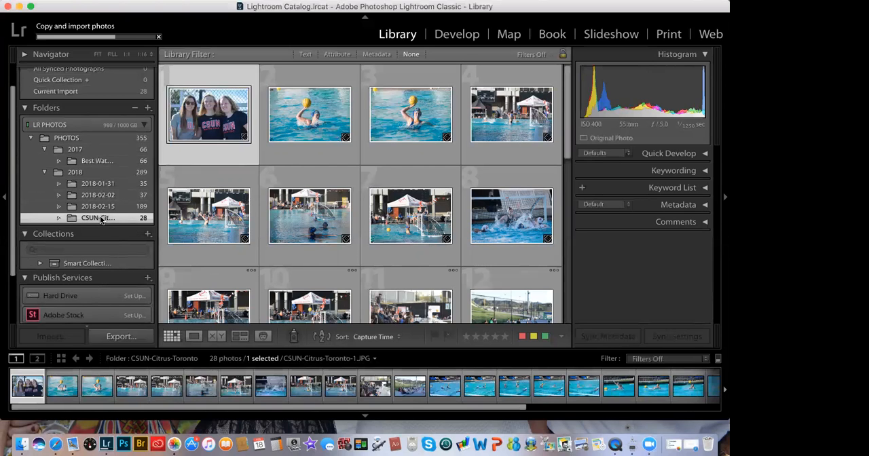
Step: Dismiss the folder's commands and acknowledge the notice about non-raw files and DNG conversion
right_click(101, 218)
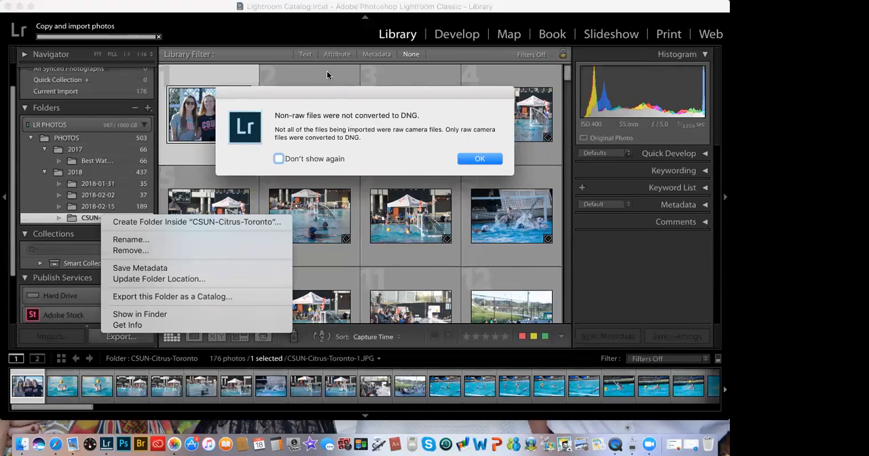
click(335, 86)
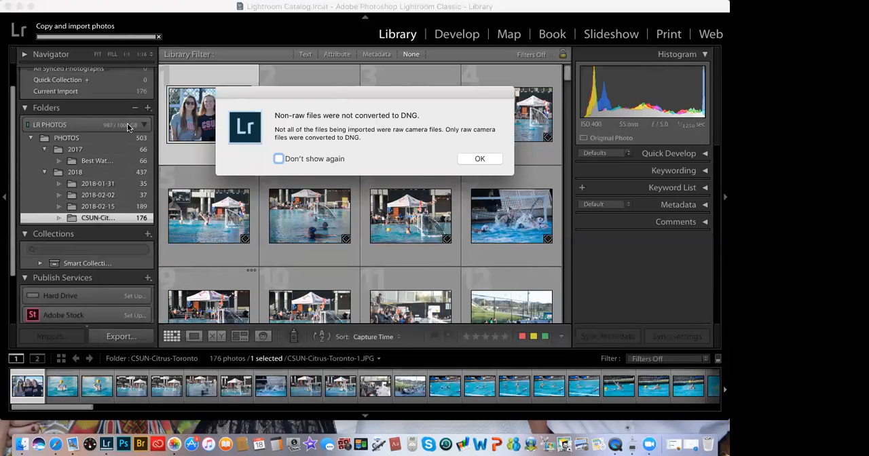
click(480, 159)
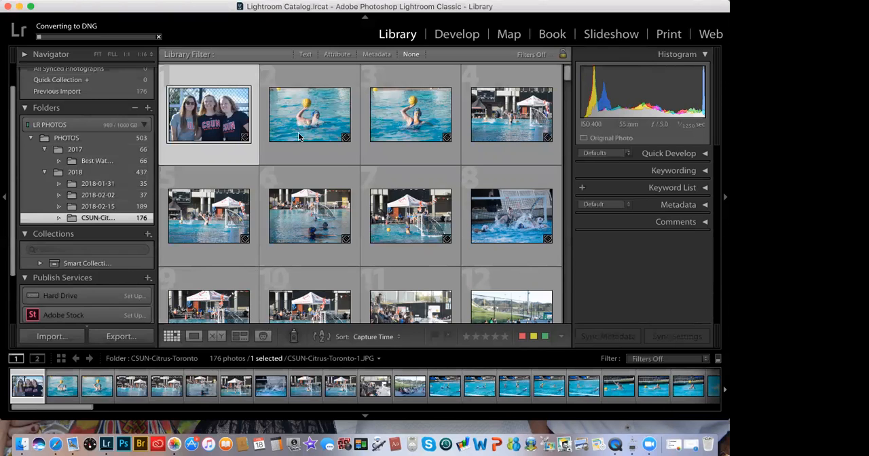
right_click(125, 224)
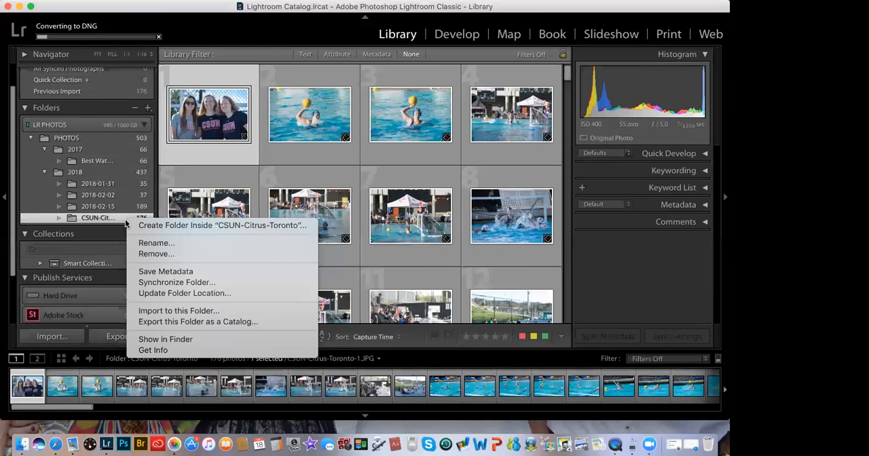
click(46, 207)
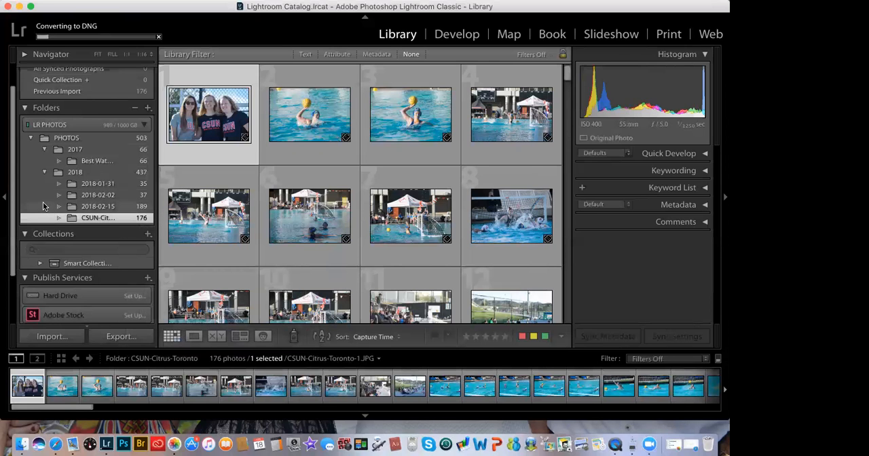
scroll(43, 201, down, 1)
scroll(251, 261, down, 5)
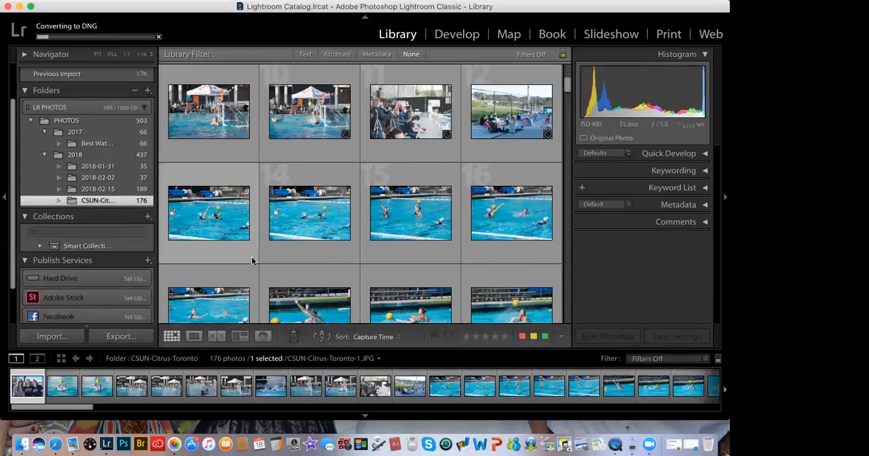
scroll(251, 261, up, 5)
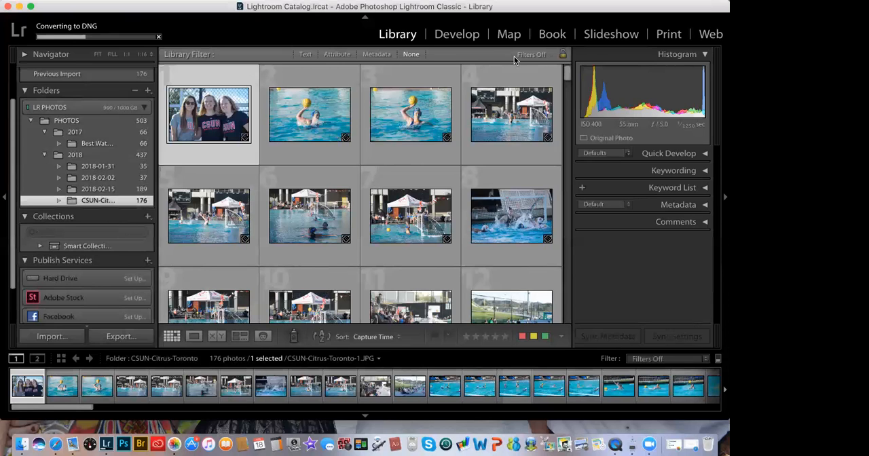
Step: Open the folder's first photo in Loupe view, leave it unflagged, and reject CSUN-Citrus-Toronto-2 through CSUN-Citrus-Toronto-6
double_click(211, 117)
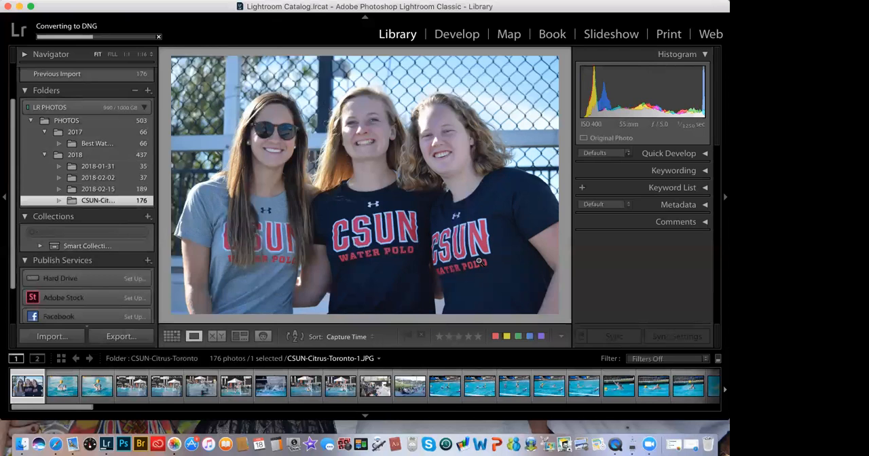
key(Right)
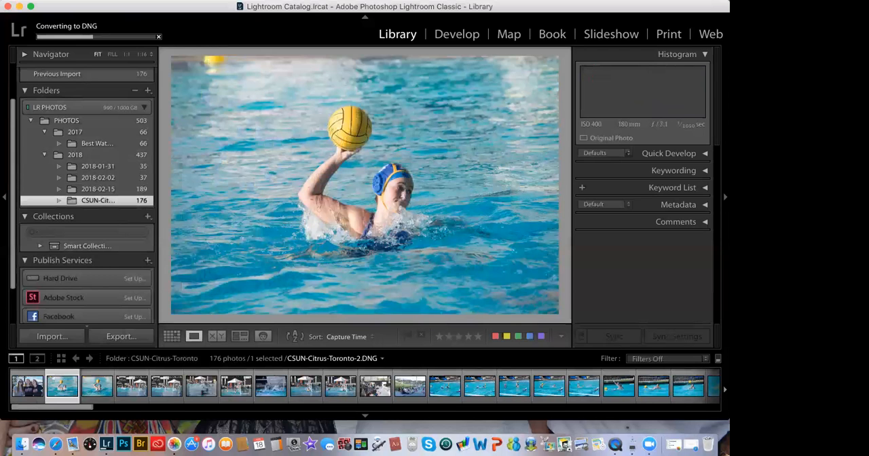
click(422, 337)
key(Right)
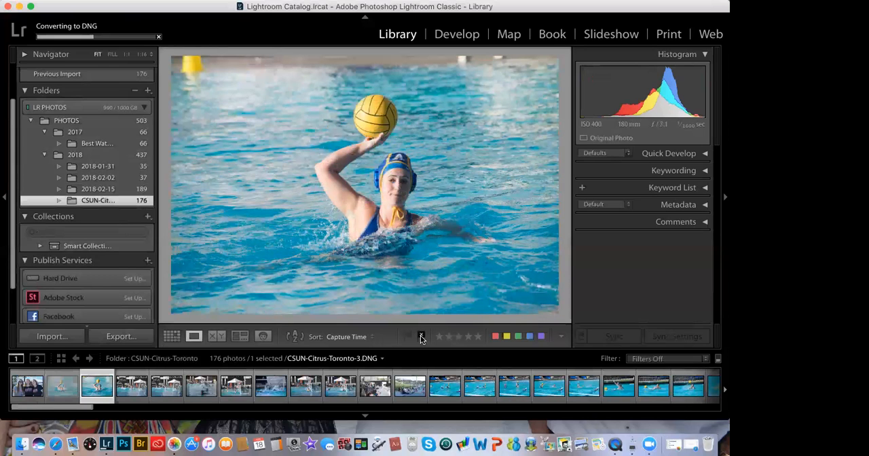
click(422, 338)
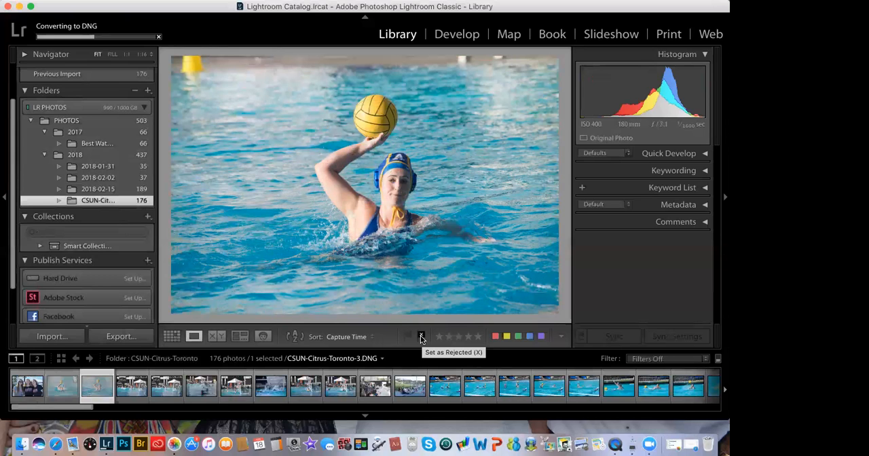
click(421, 337)
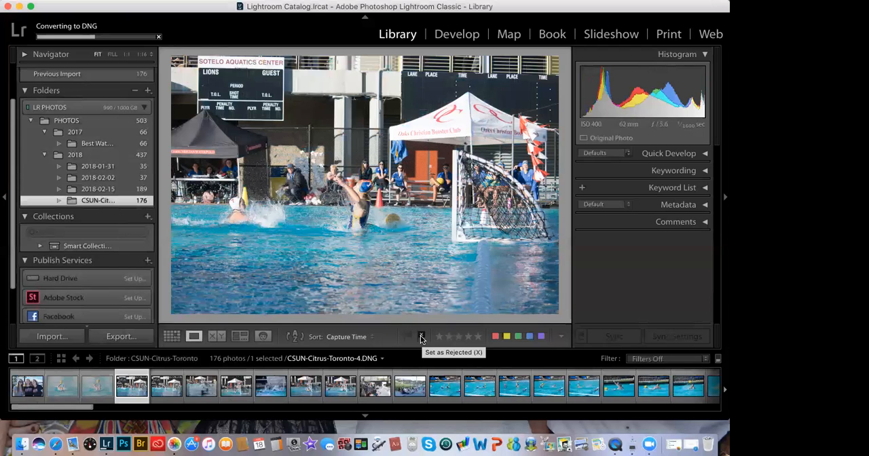
click(421, 338)
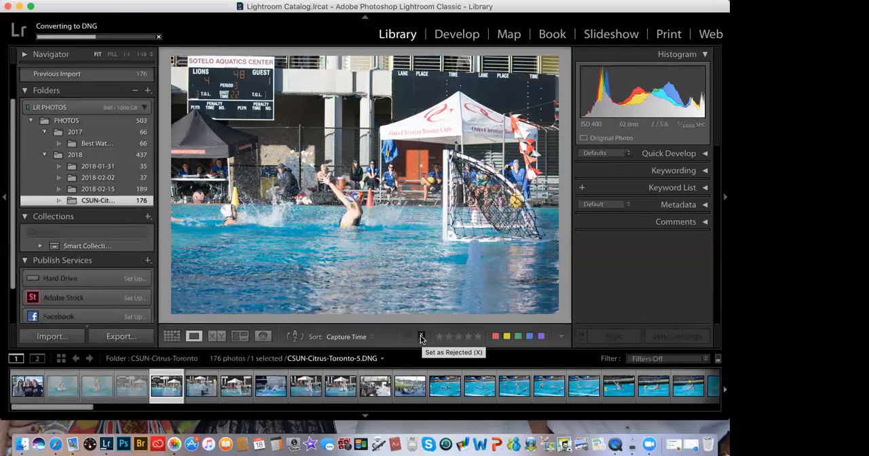
click(421, 338)
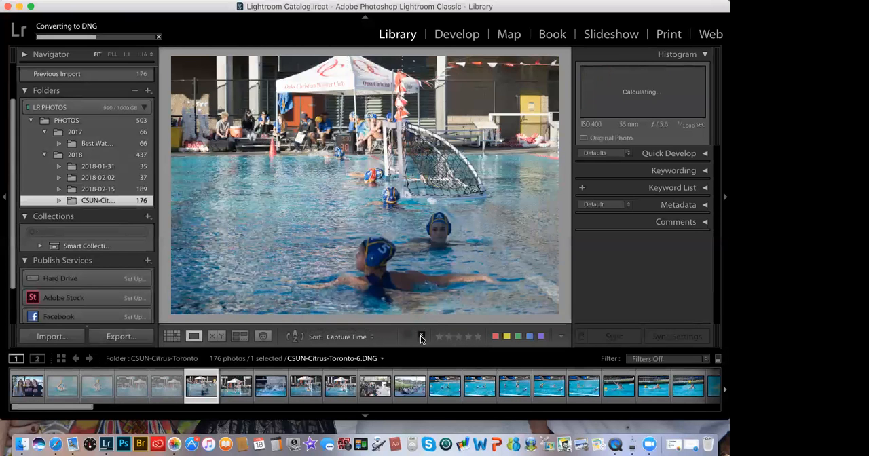
click(421, 338)
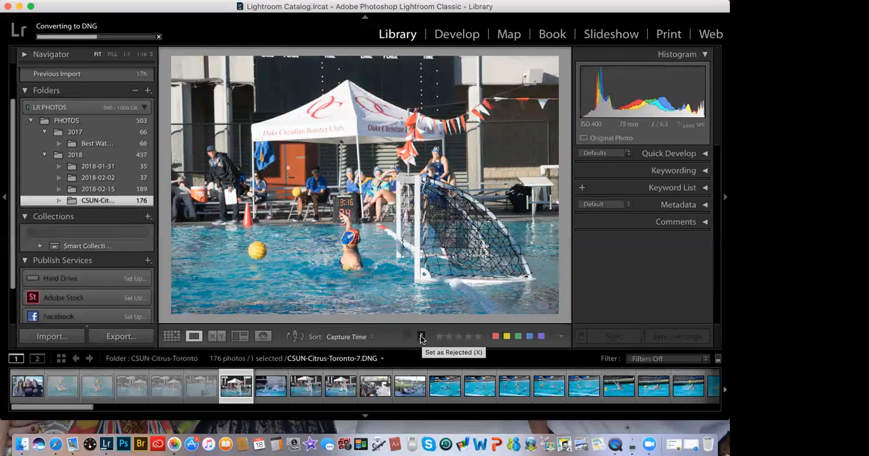
Step: Continue through the folder to CSUN-Citrus-Toronto-13, flagging photos 9, 10 and 11 as rejected and leaving 7, 8 and 12 unflagged
key(Right)
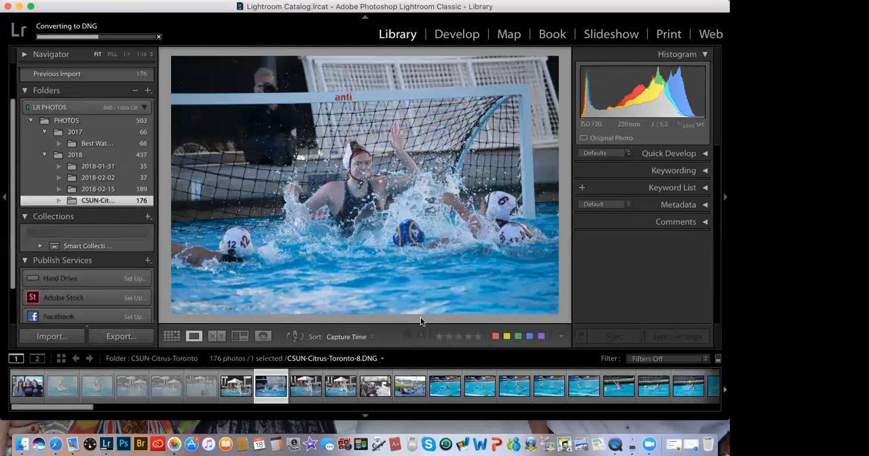
key(Right)
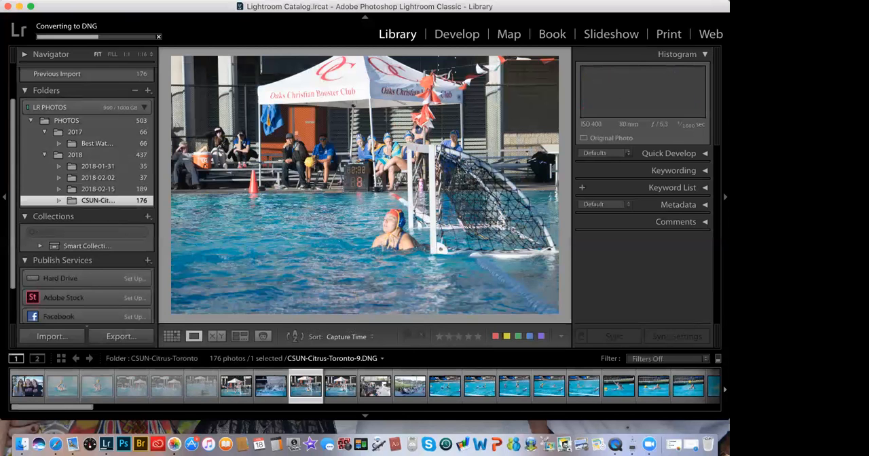
key(x)
key(Right)
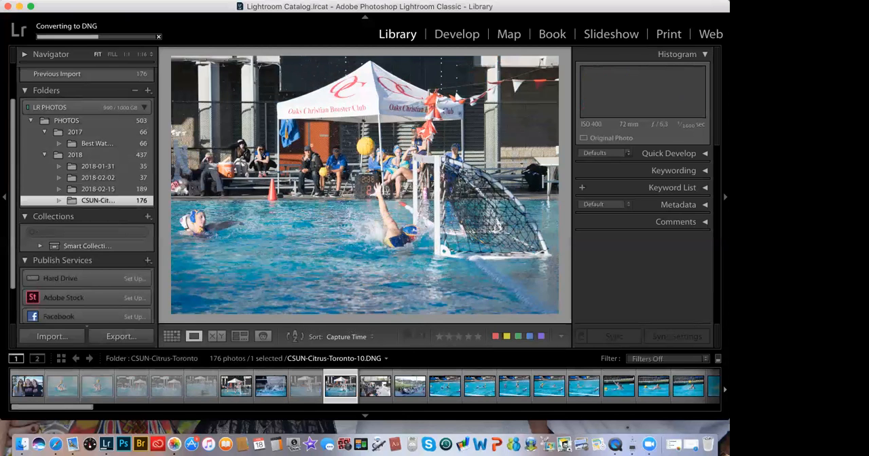
key(x)
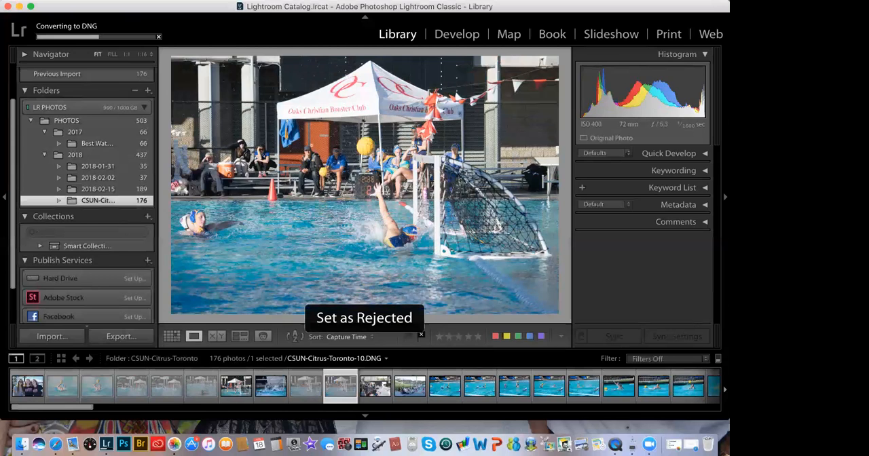
key(Right)
key(x)
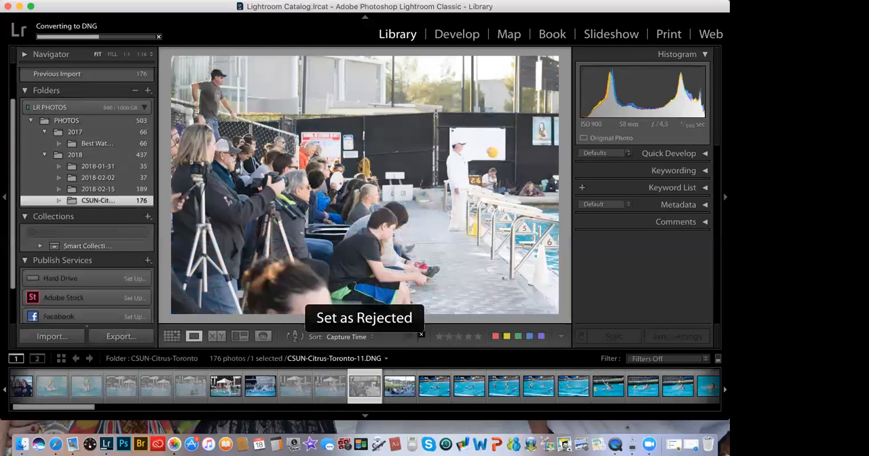
key(Right)
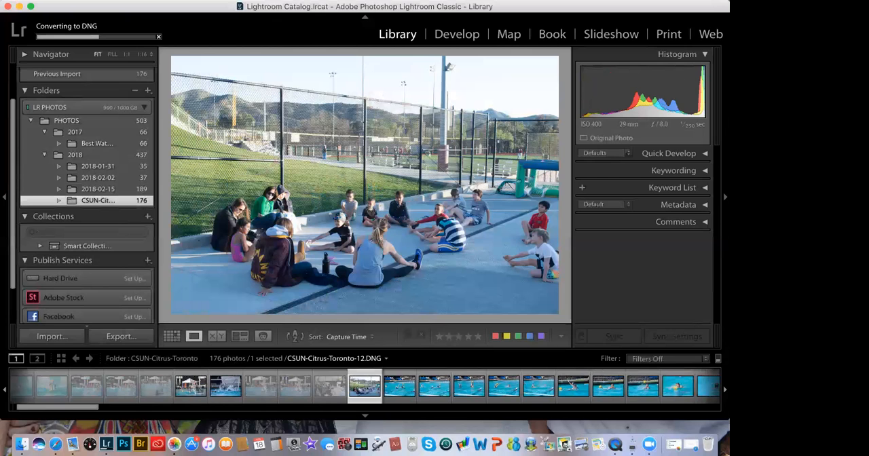
key(Right)
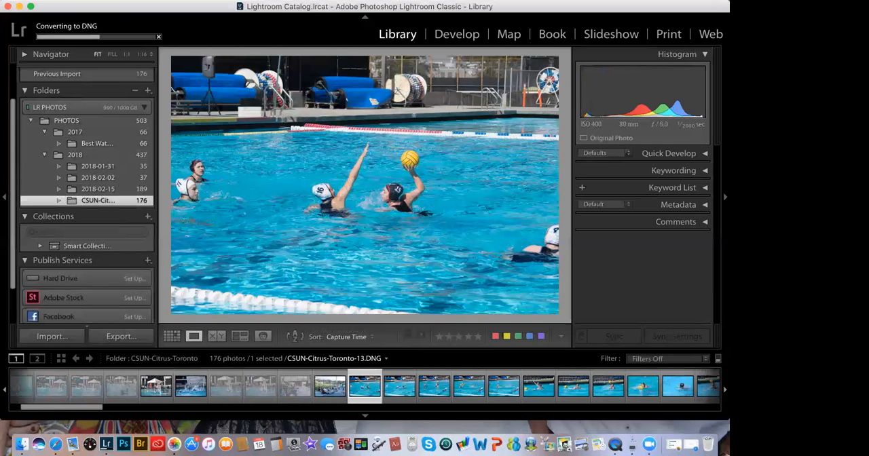
Step: Flag photos CSUN-Citrus-Toronto-13 through CSUN-Citrus-Toronto-17 as rejected, one after another in Loupe view
key(x)
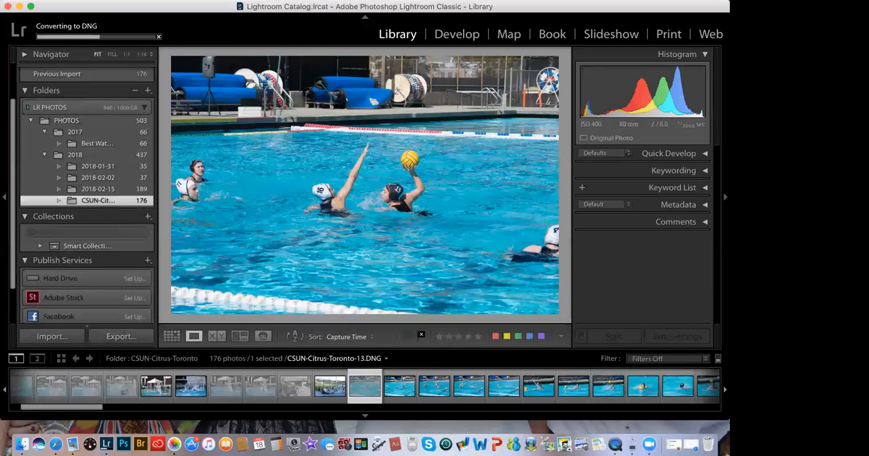
key(Right)
key(x)
key(Right)
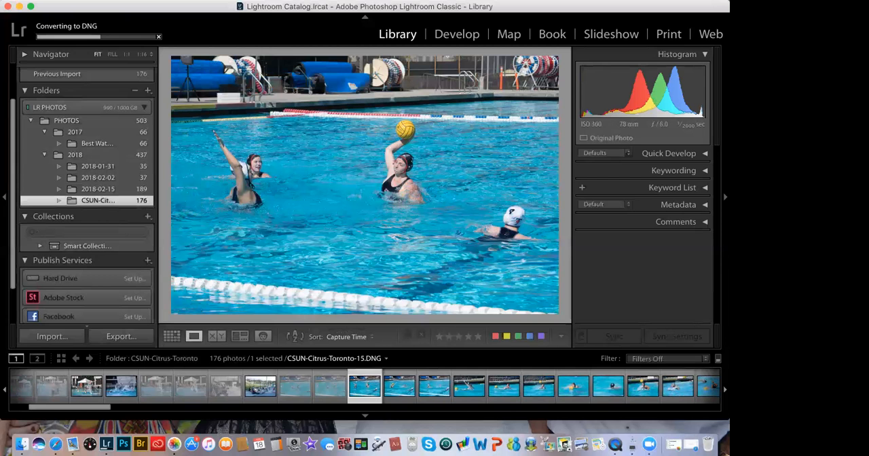
key(x)
key(Right)
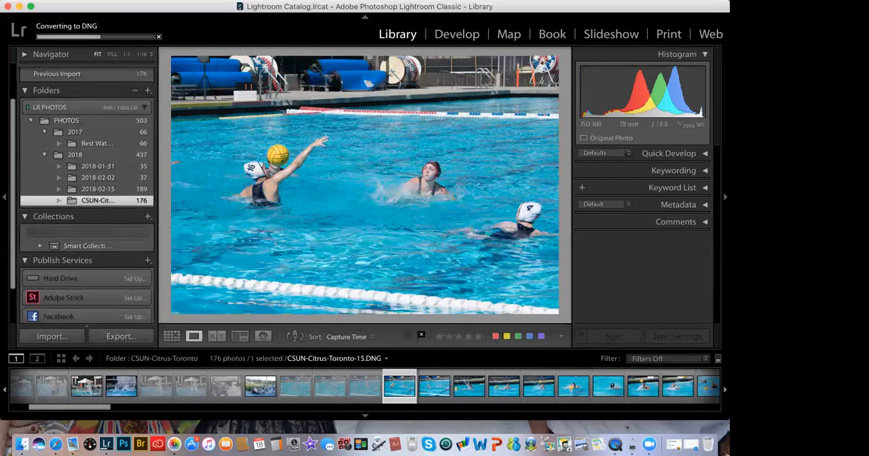
key(x)
key(Right)
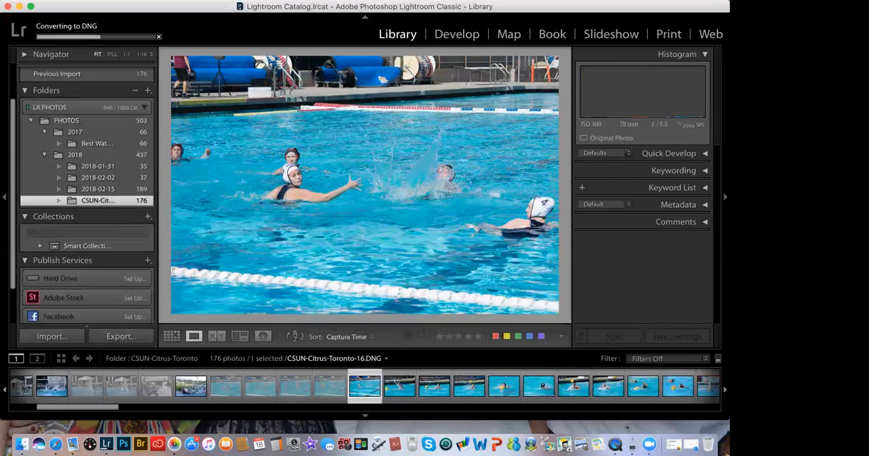
key(x)
Step: Move on through the folder and reject photos CSUN-Citrus-Toronto-18 through CSUN-Citrus-Toronto-21
key(Right)
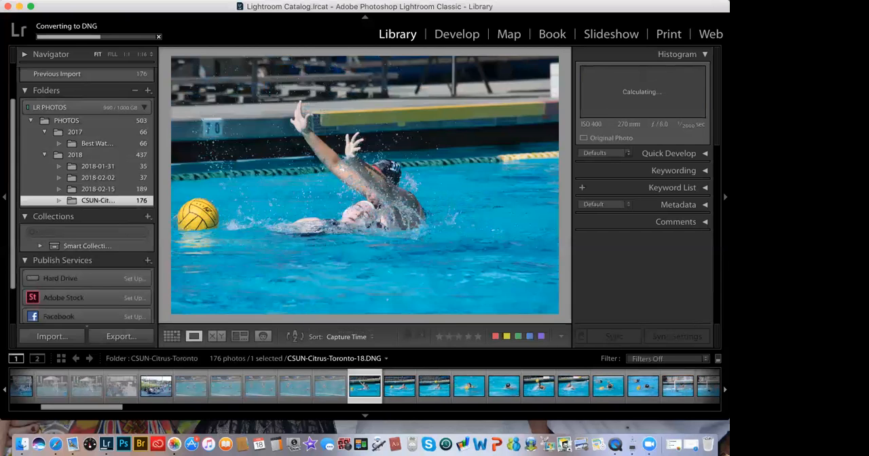
key(x)
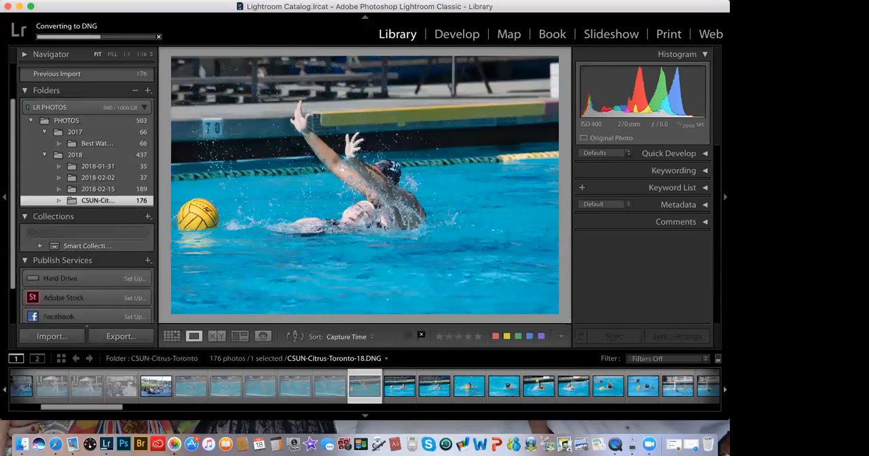
key(Right)
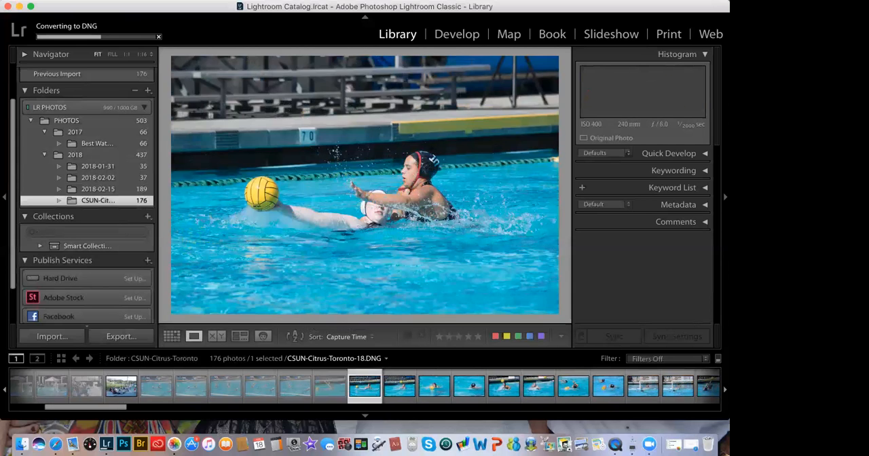
key(x)
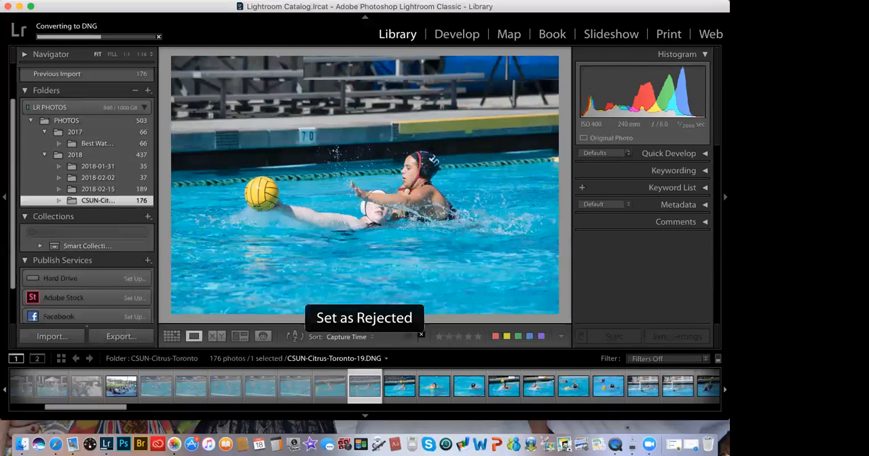
key(Right)
key(x)
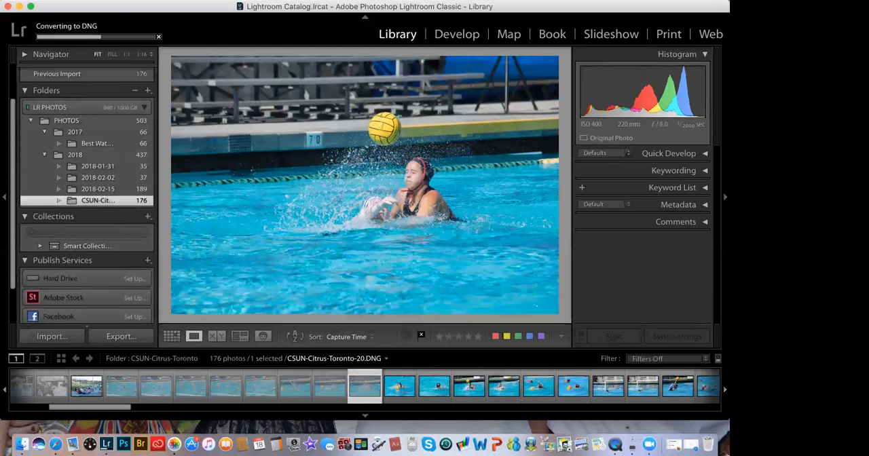
key(Right)
key(x)
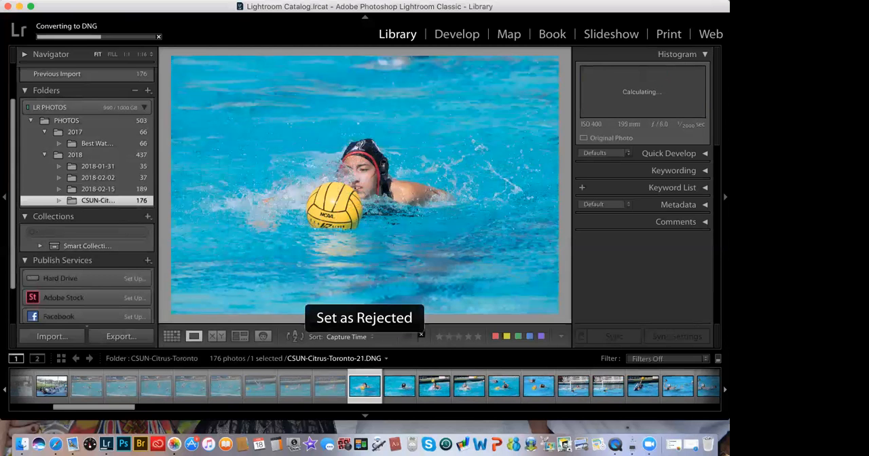
Step: Continue culling by setting photos CSUN-Citrus-Toronto-22 through CSUN-Citrus-Toronto-25 as rejected
key(Right)
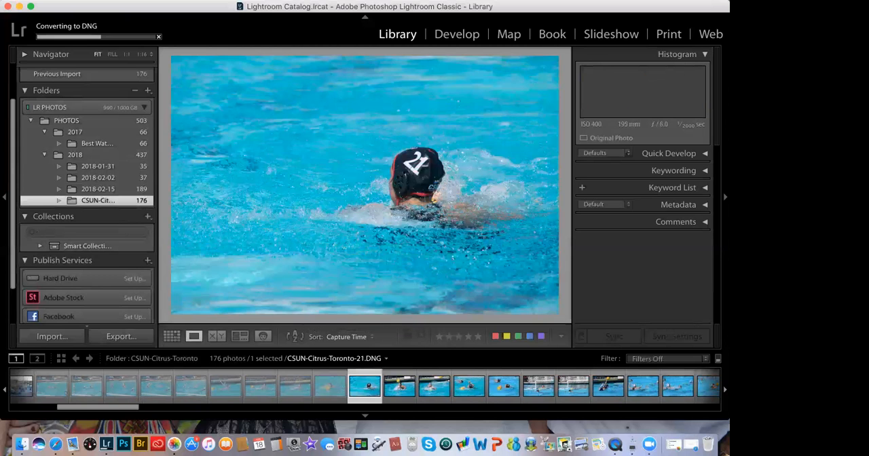
key(x)
key(Right)
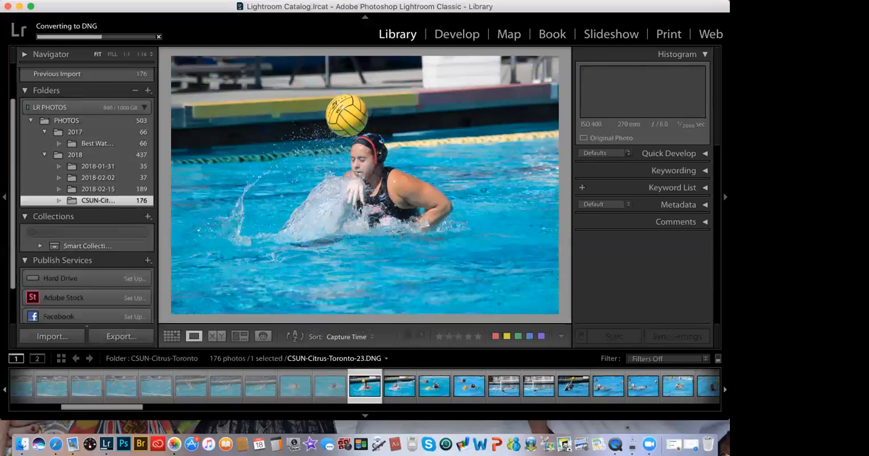
key(x)
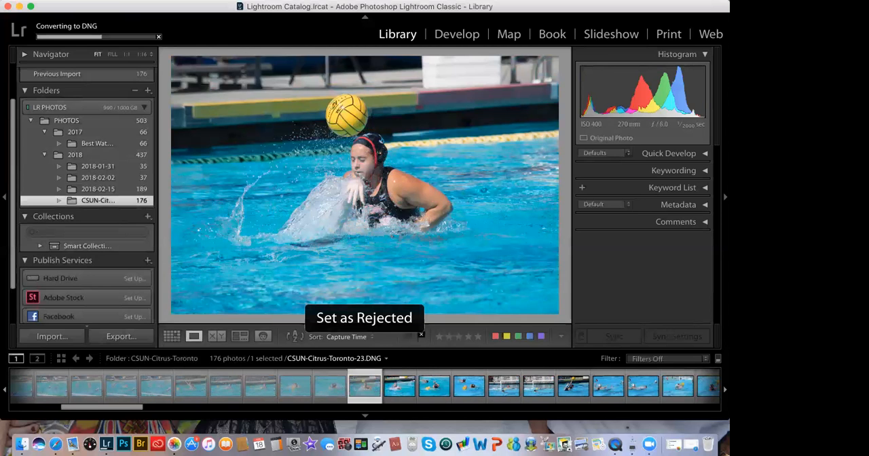
key(Right)
key(x)
key(Right)
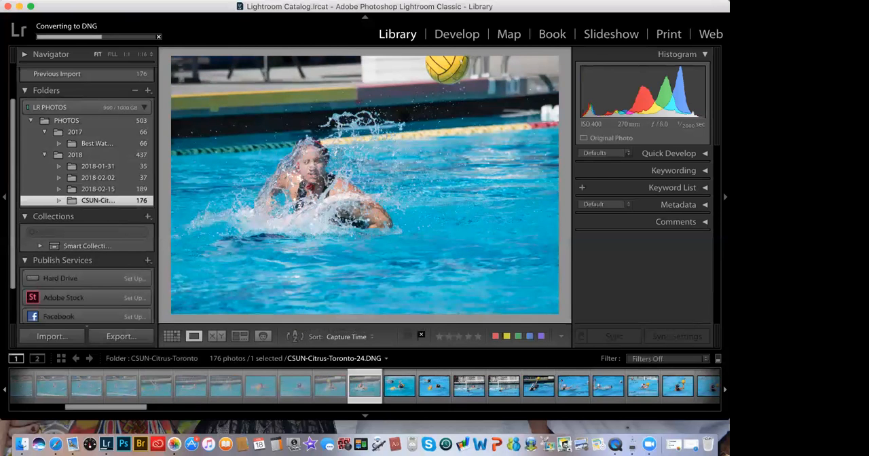
key(Right)
key(x)
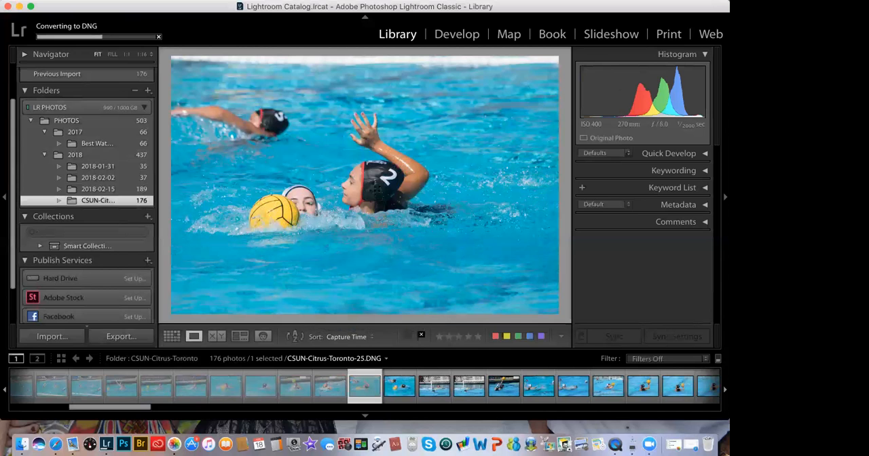
Step: Review the next four photos, CSUN-Citrus-Toronto-26 through CSUN-Citrus-Toronto-29, and flag each one as rejected
key(Right)
key(x)
key(Right)
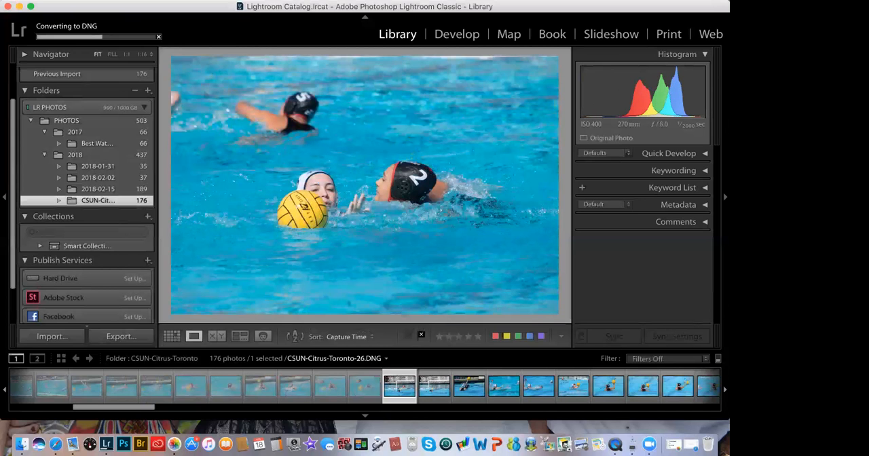
key(x)
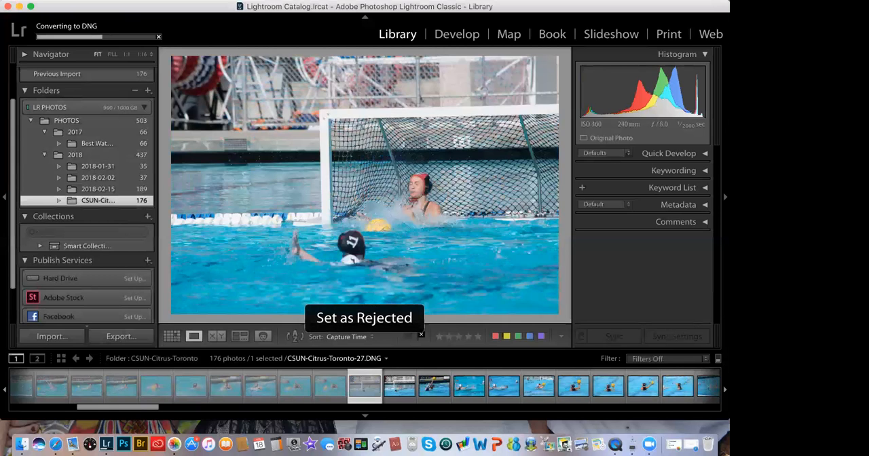
key(Right)
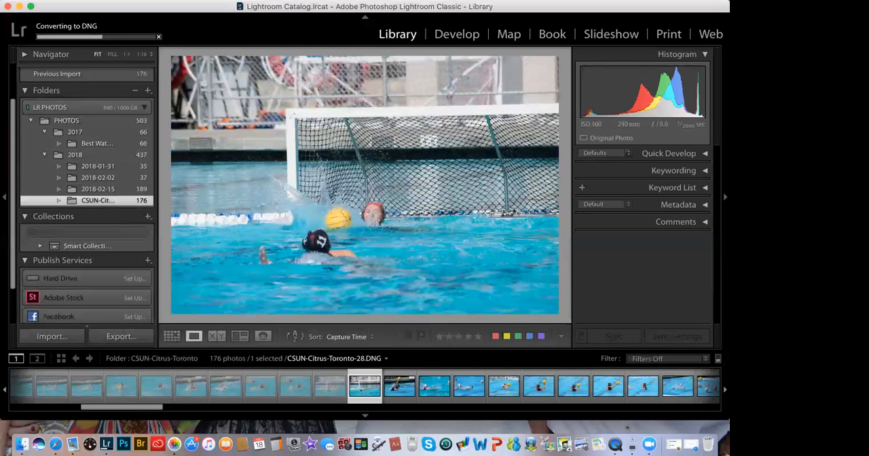
key(x)
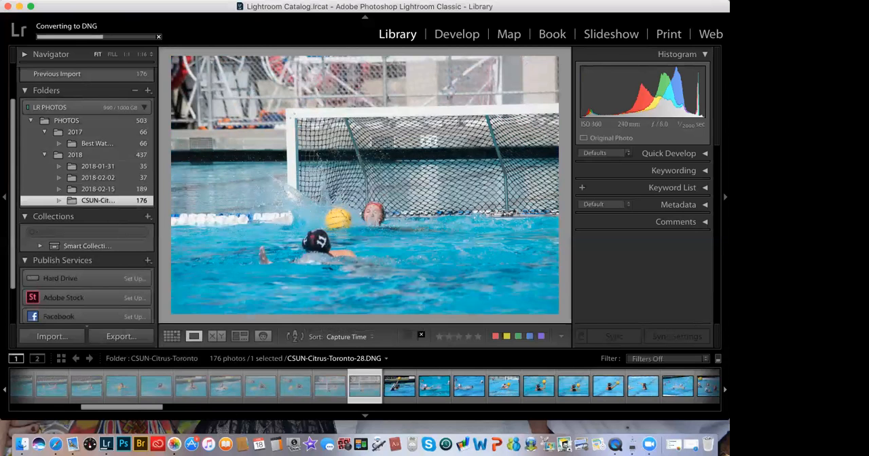
key(Right)
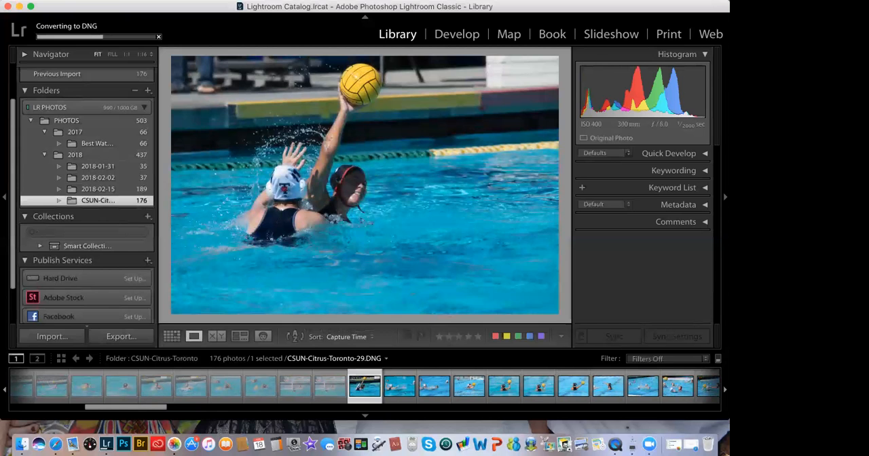
key(x)
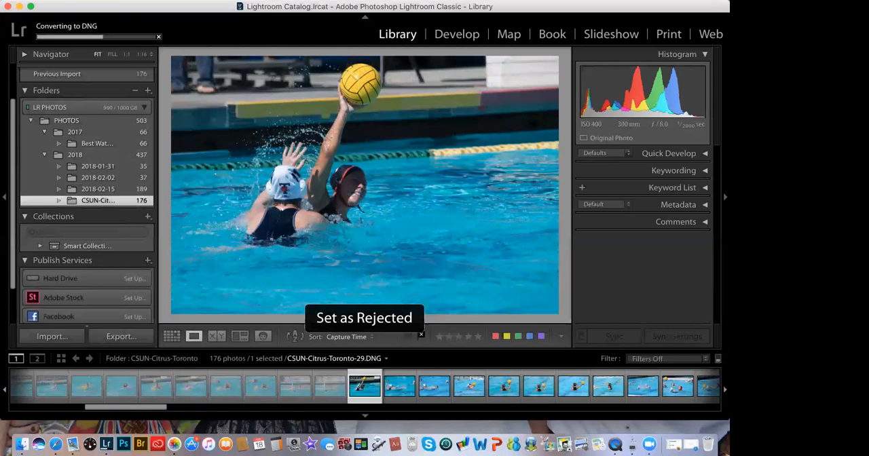
Step: Reject photos CSUN-Citrus-Toronto-30 through CSUN-Citrus-Toronto-35 one by one
key(x)
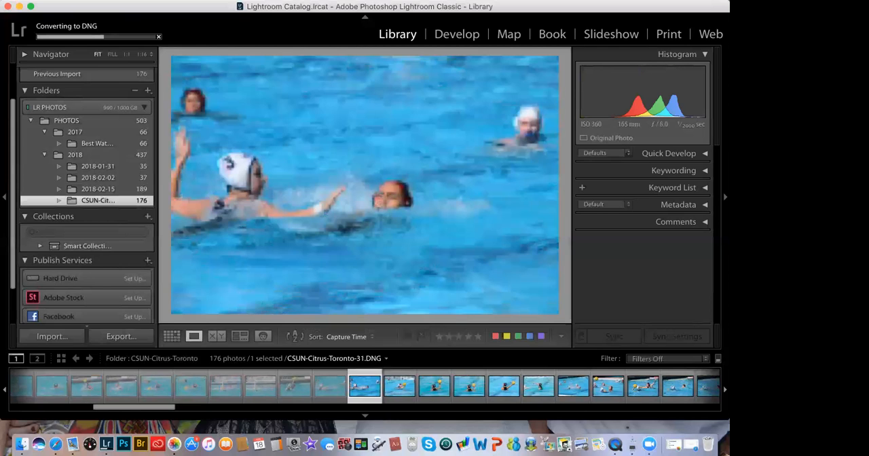
key(x)
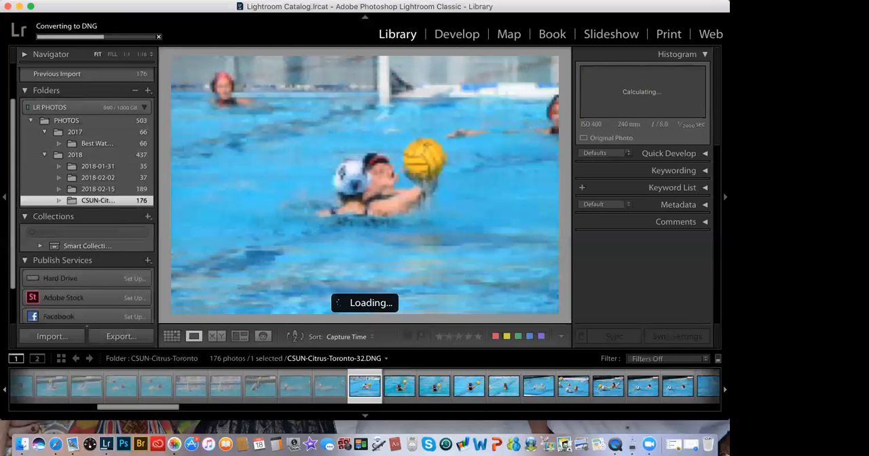
key(x)
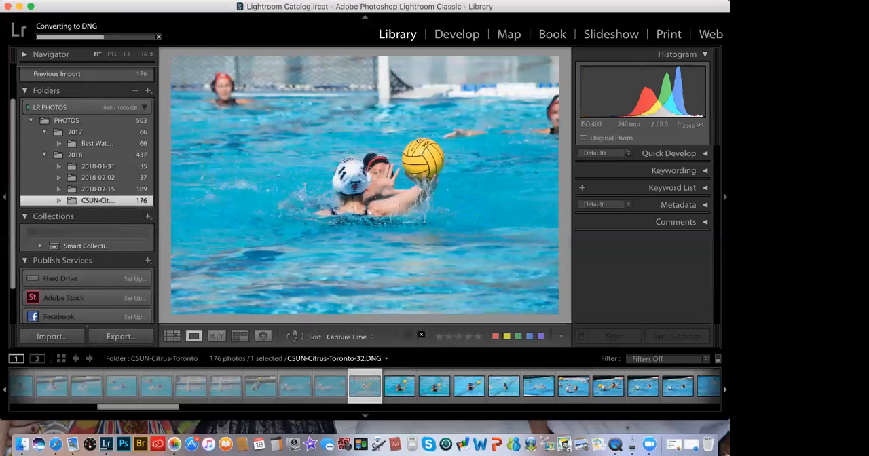
key(Right)
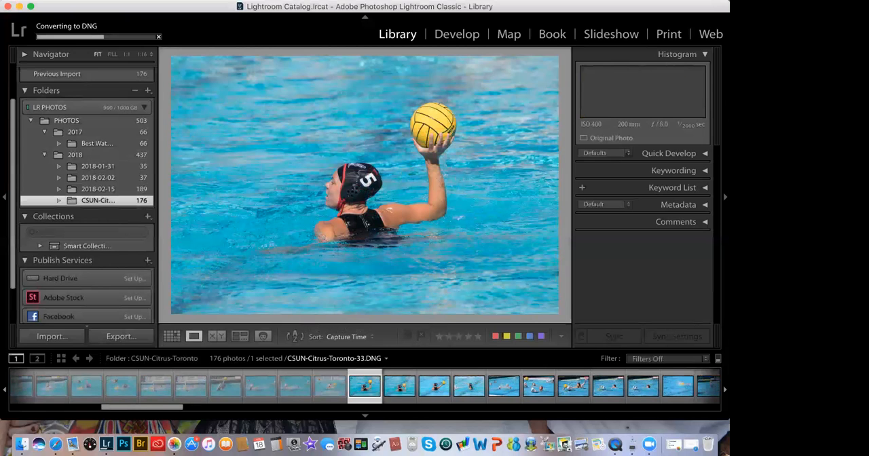
key(x)
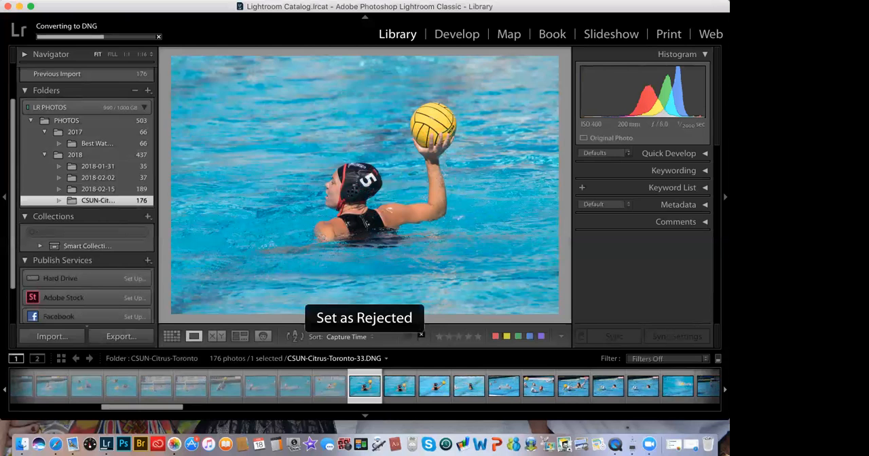
key(x)
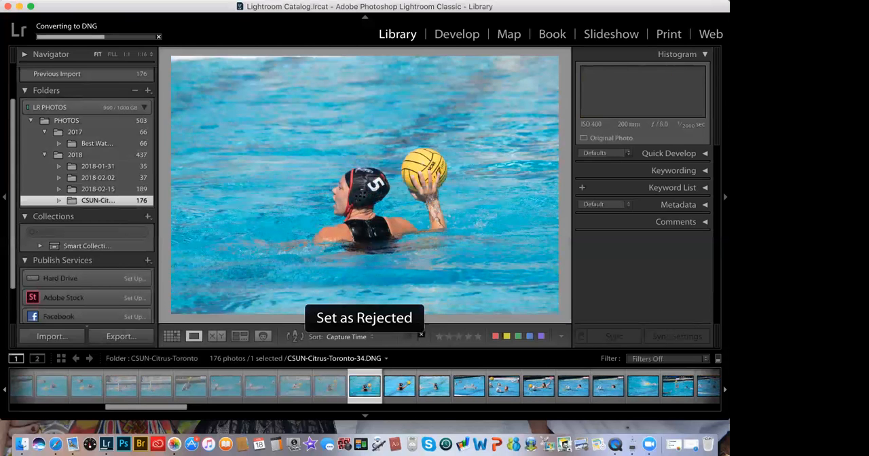
key(Right)
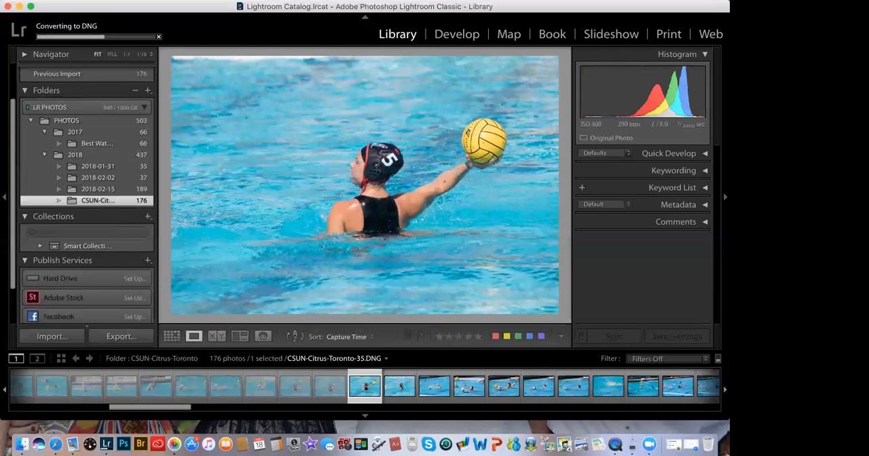
key(x)
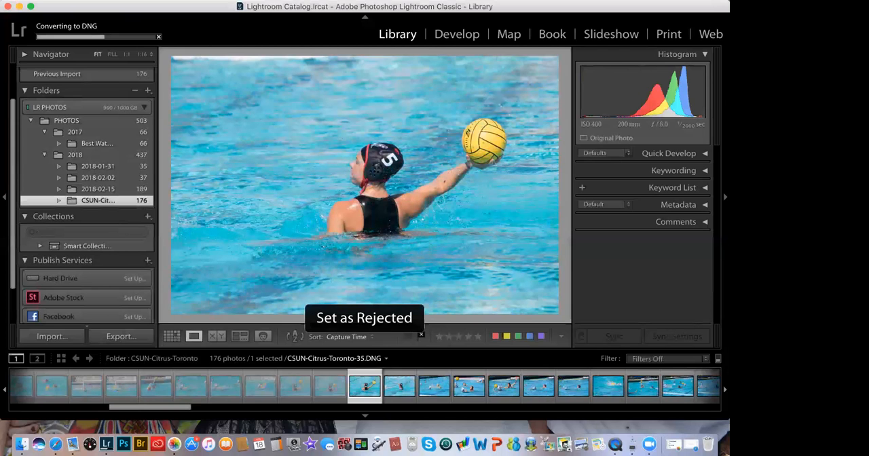
Step: Continue to CSUN-Citrus-Toronto-40, flagging photos 36, 37, 38 and 40 as rejected and leaving 39 unflagged
key(Right)
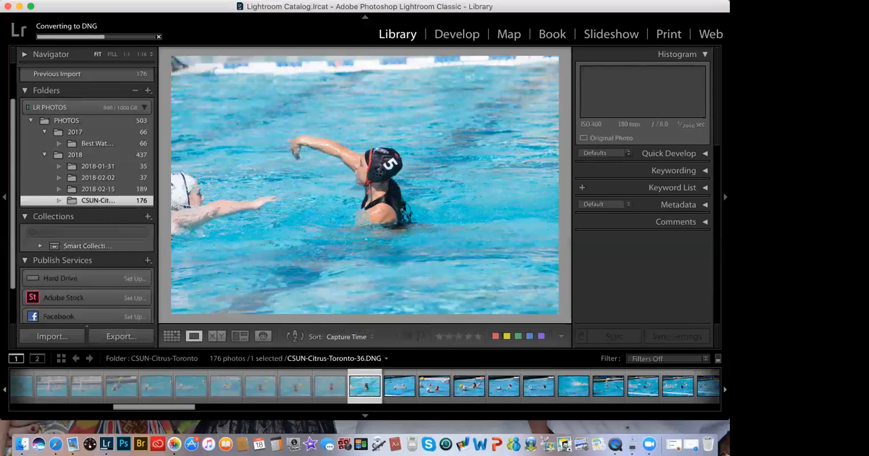
key(x)
key(Right)
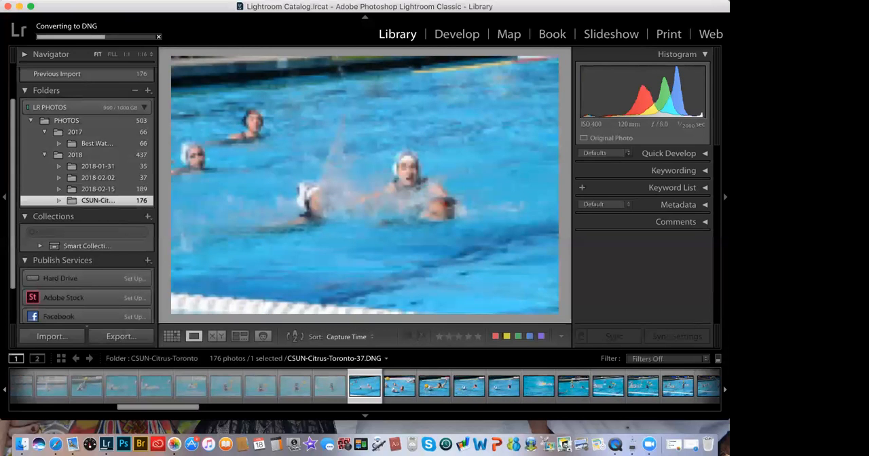
key(x)
key(Right)
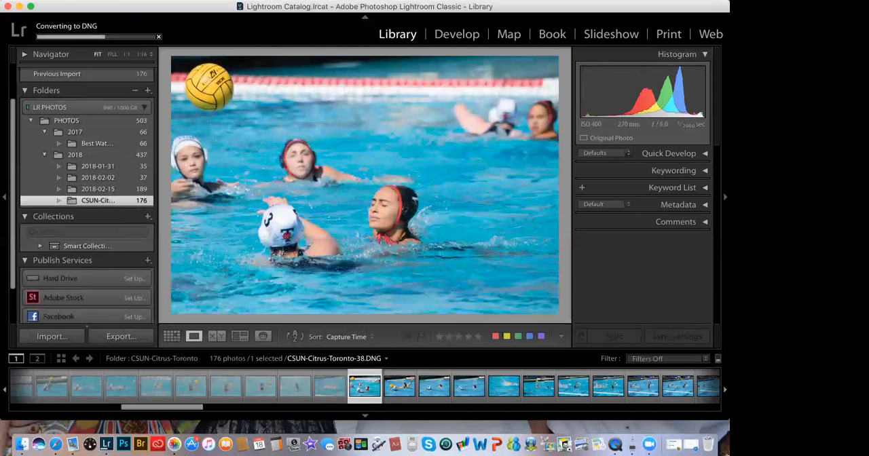
key(x)
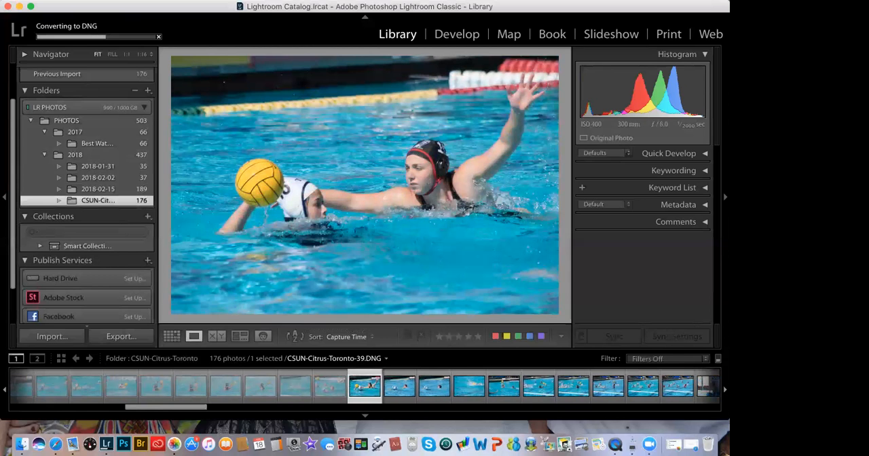
key(Right)
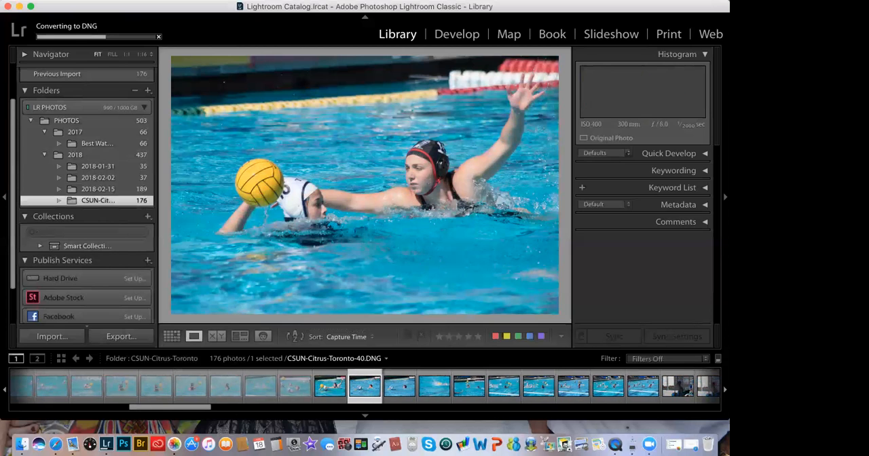
key(x)
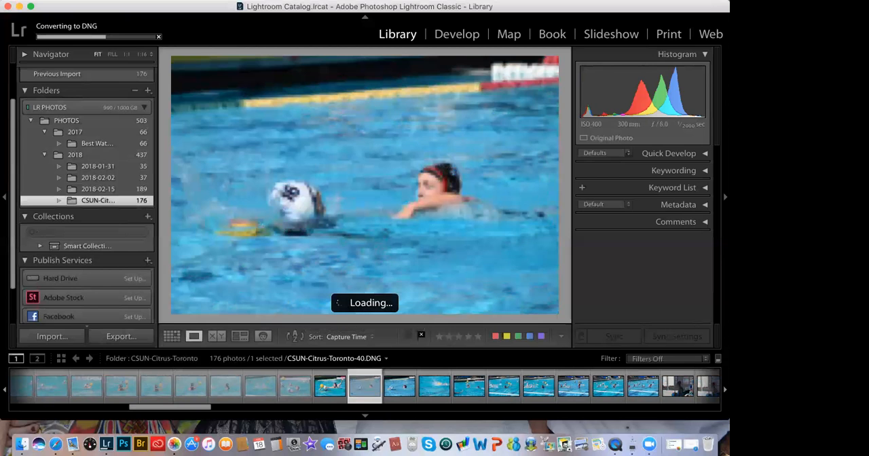
Step: Advance through photos CSUN-Citrus-Toronto-41 to CSUN-Citrus-Toronto-44, flagging each one as rejected
key(Right)
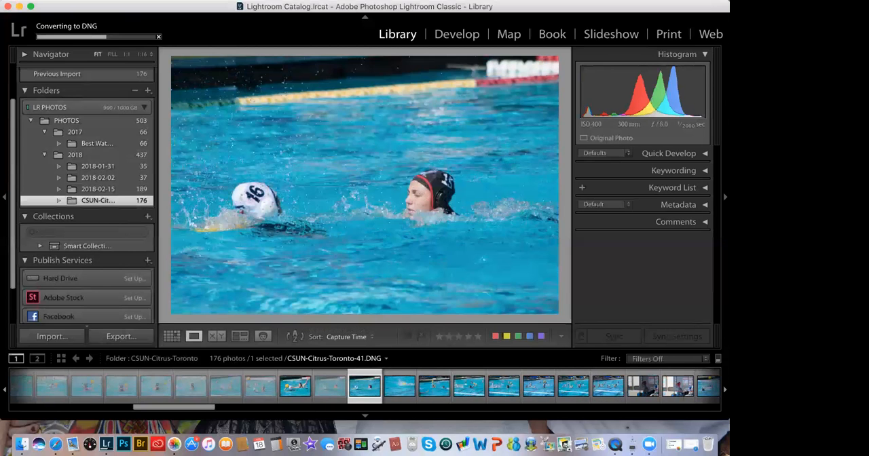
key(x)
key(Right)
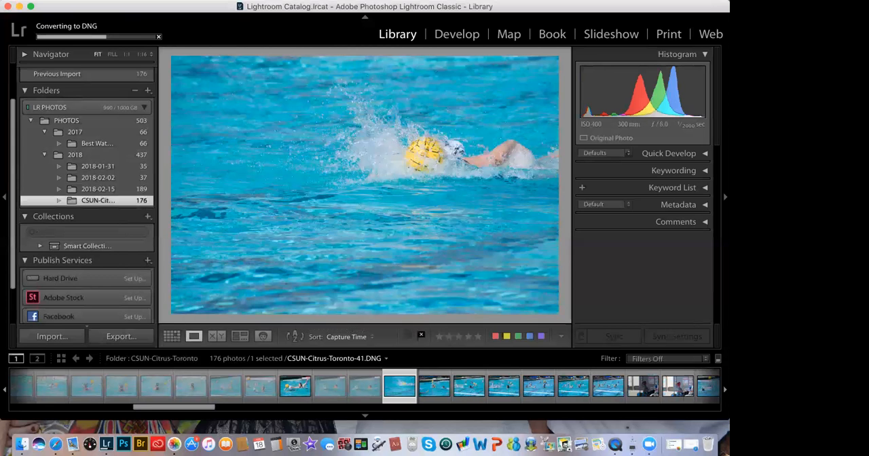
key(x)
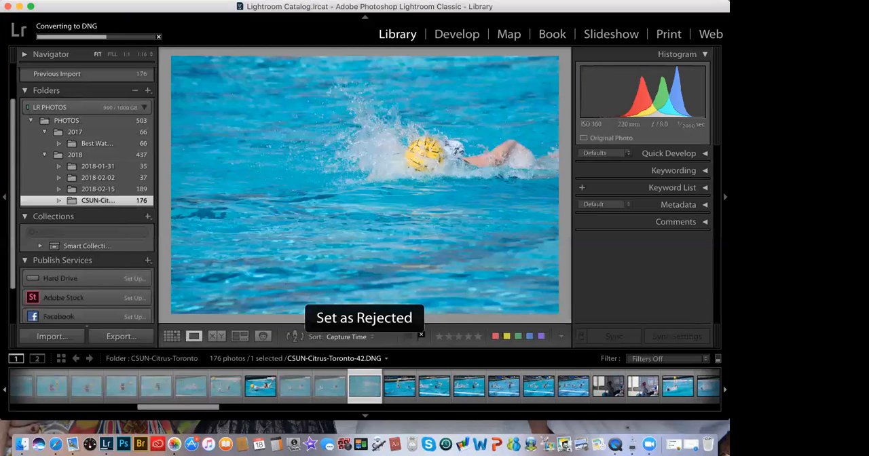
key(Right)
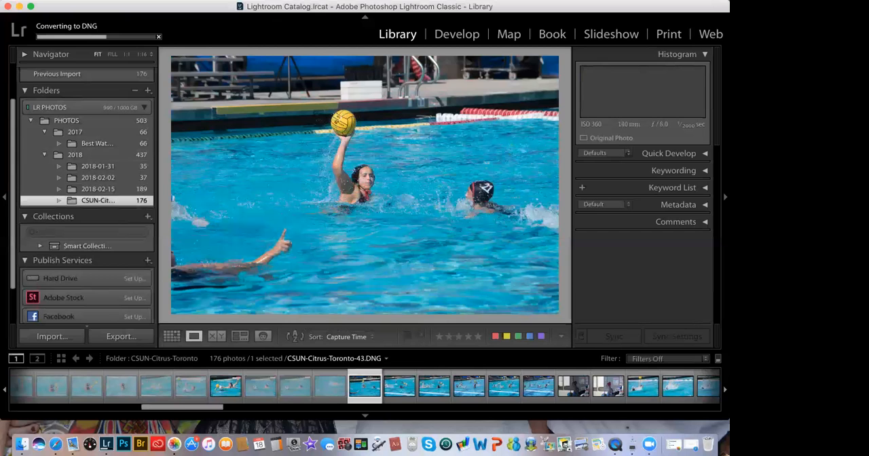
key(x)
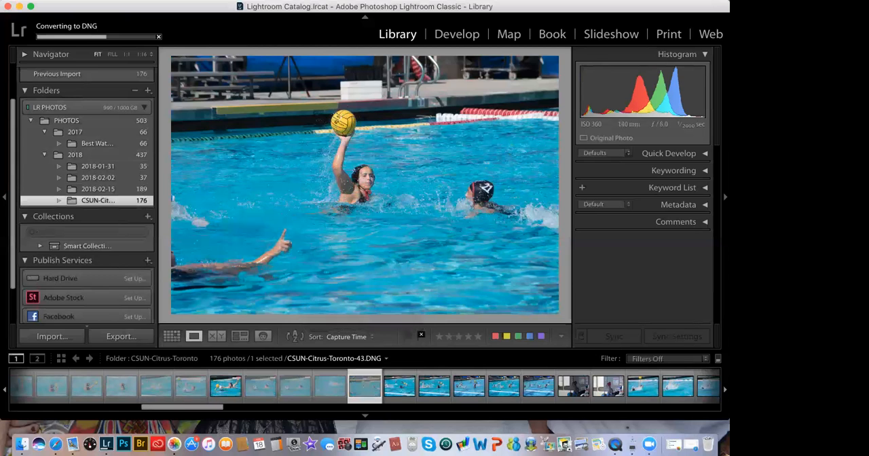
key(Right)
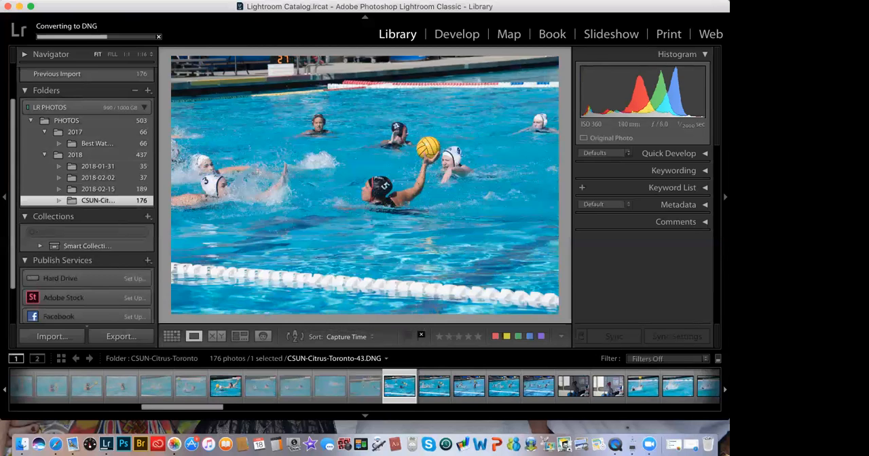
key(x)
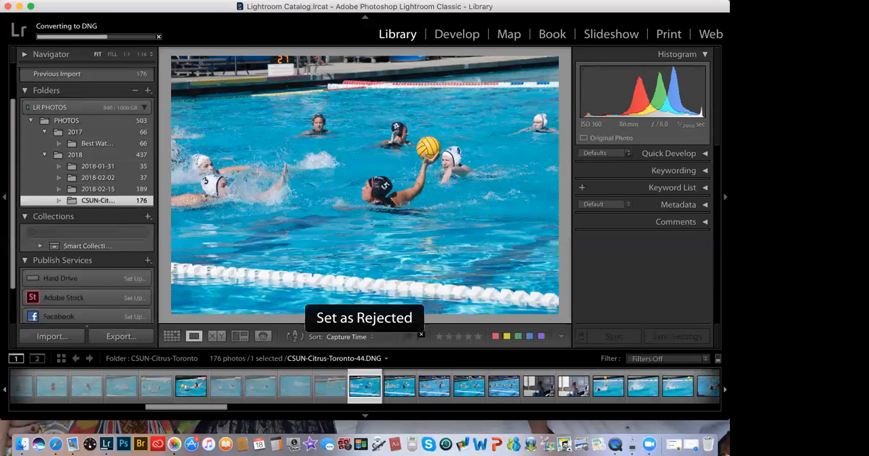
Step: Leave photos CSUN-Citrus-Toronto-45 through 47 unflagged and set CSUN-Citrus-Toronto-48 as rejected
key(Right)
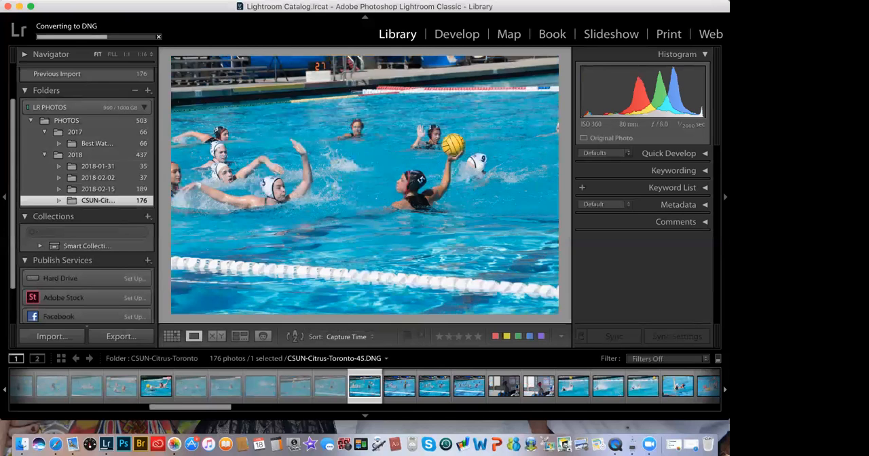
key(Right)
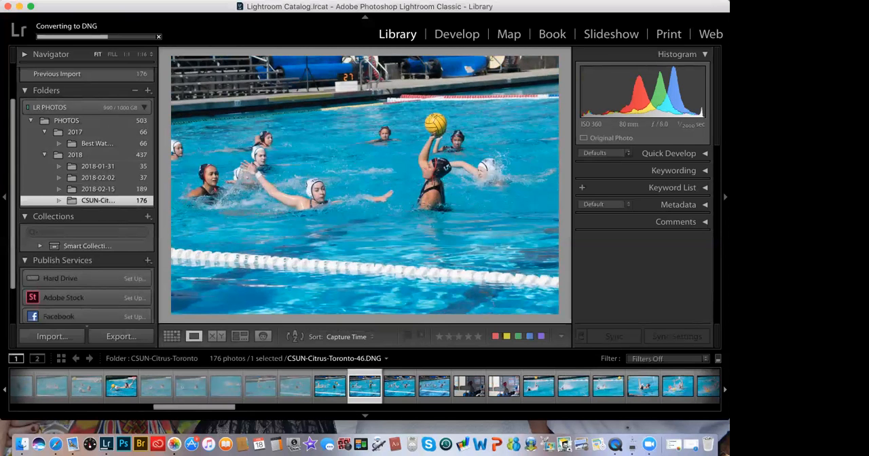
key(Right)
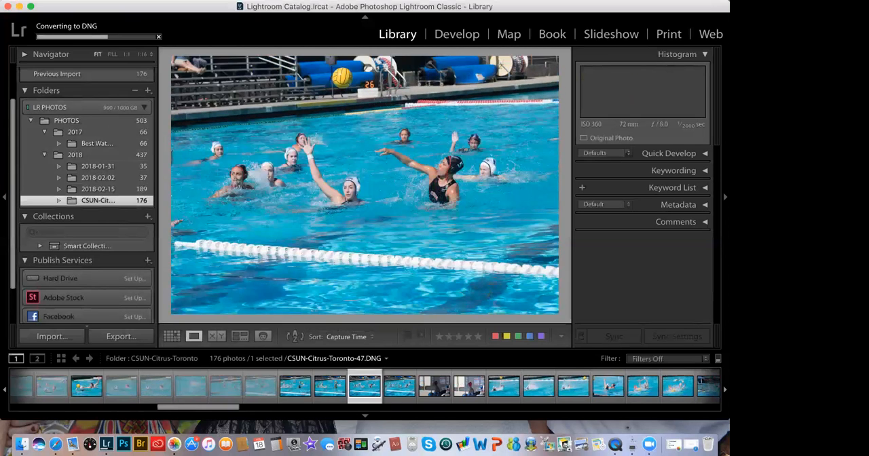
key(Right)
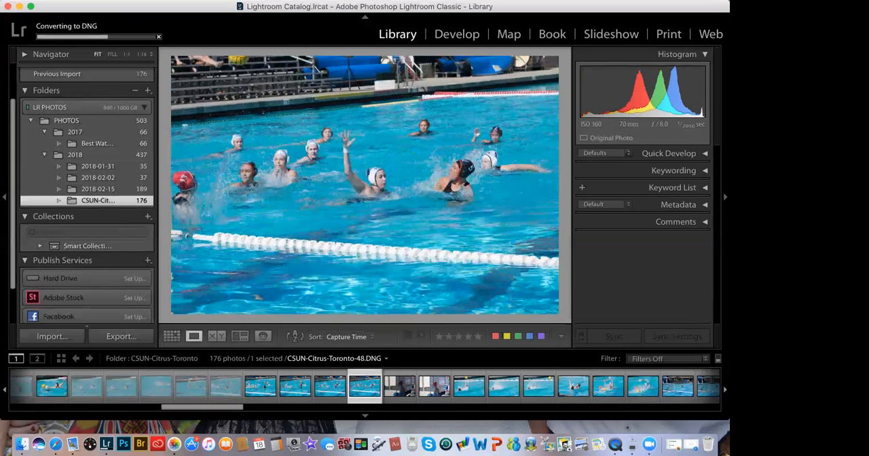
key(x)
Step: Pass over photos CSUN-Citrus-Toronto-49 and 50 without a flag and reject 51, 52 and 53
key(Right)
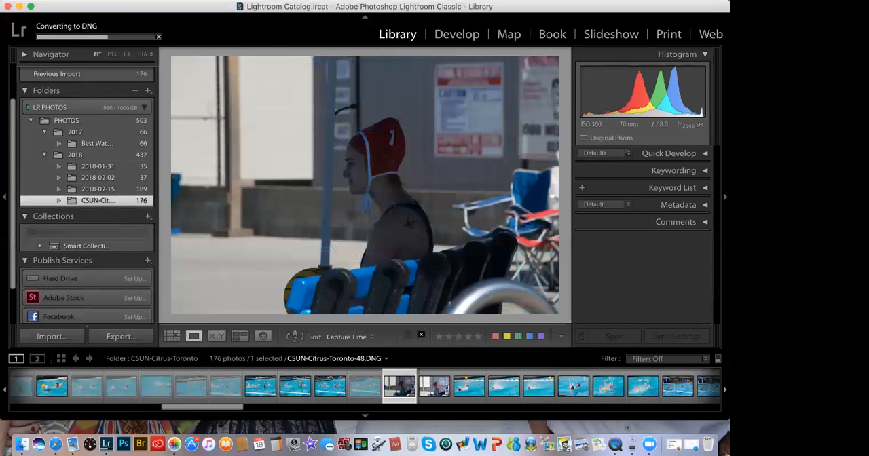
key(Right)
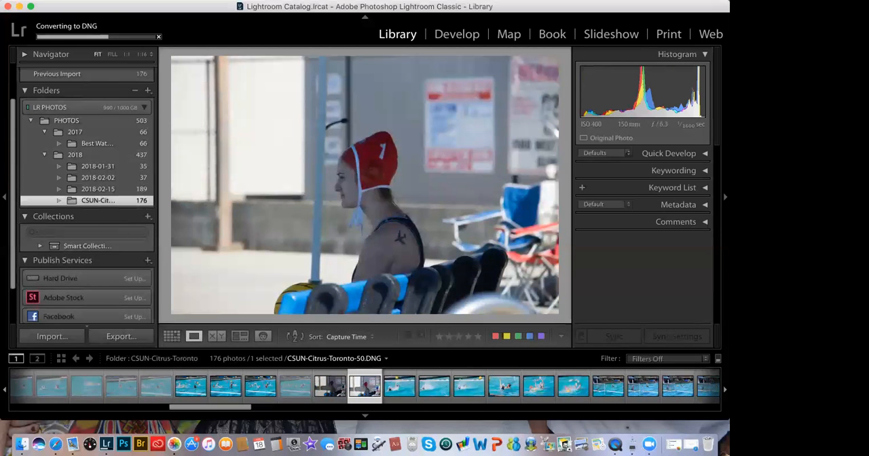
key(Right)
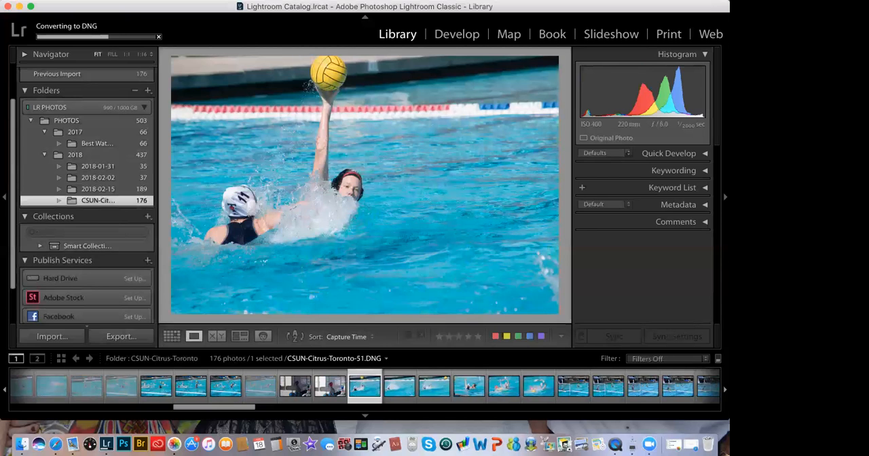
key(x)
key(Right)
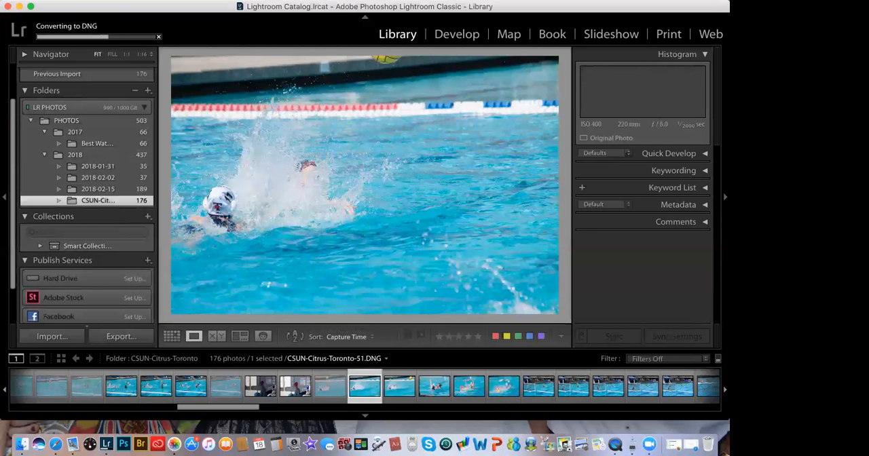
key(x)
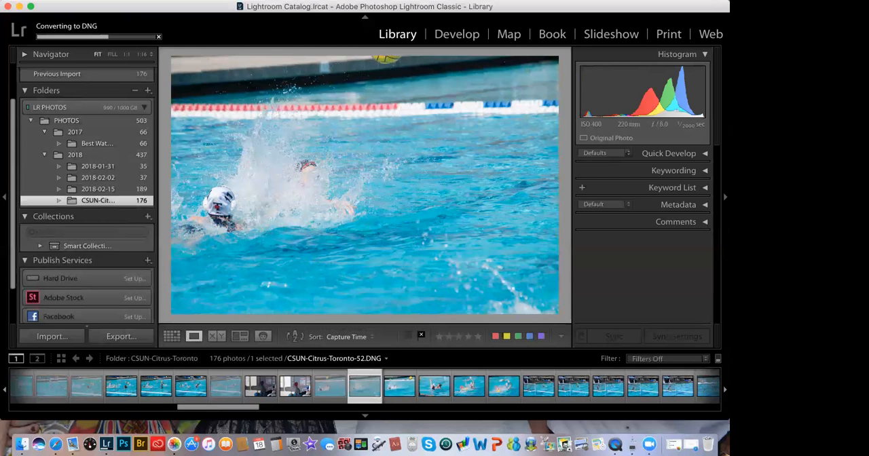
key(Right)
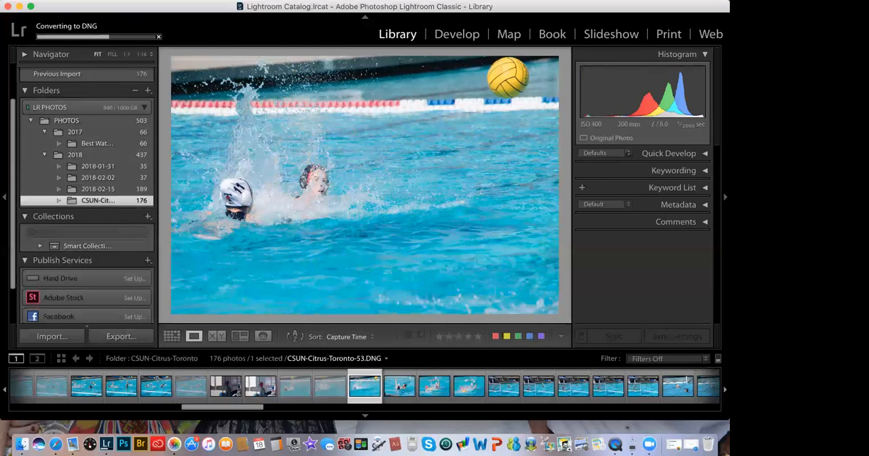
key(x)
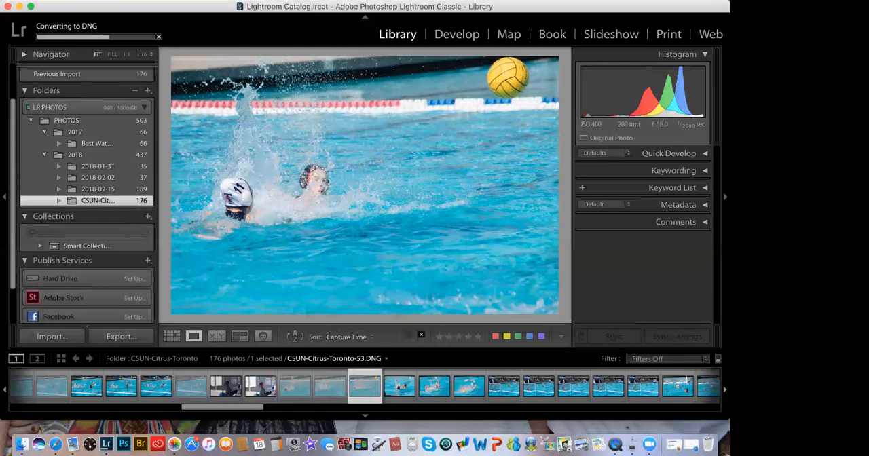
Step: Set photos CSUN-Citrus-Toronto-54, 55 and 56 as rejected
key(Right)
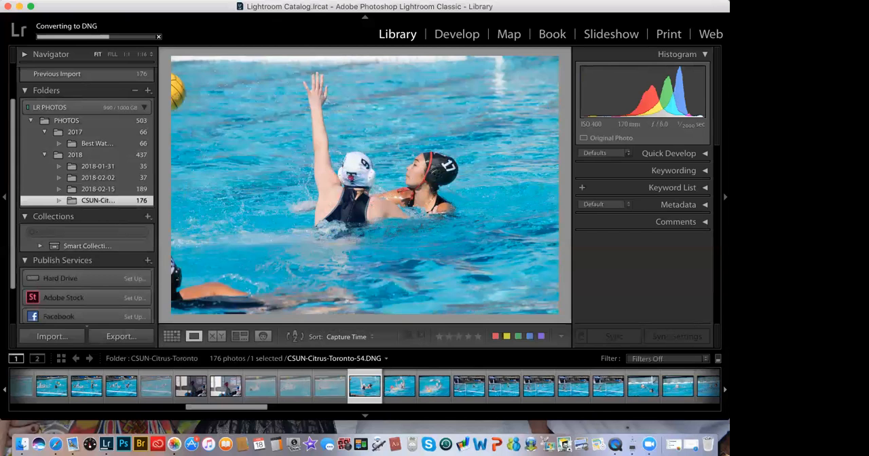
key(x)
key(Right)
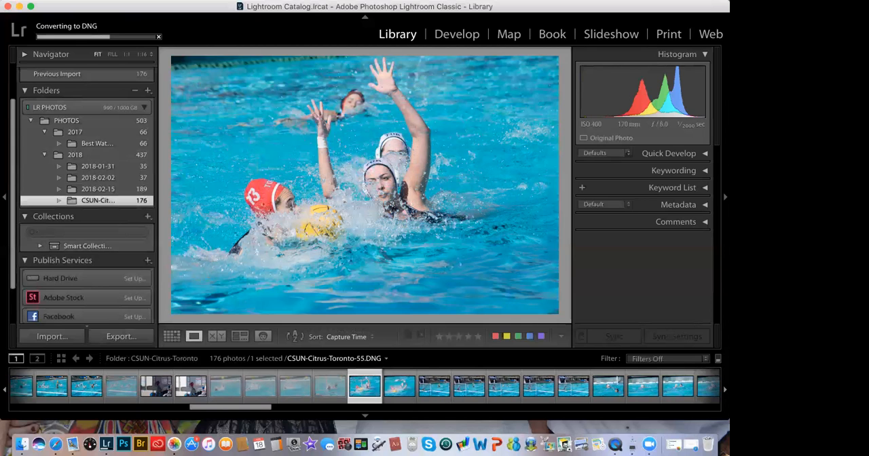
key(x)
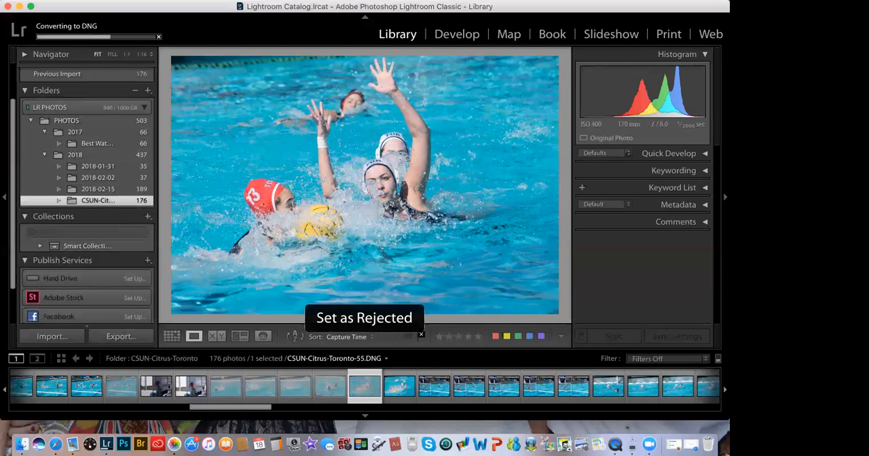
key(Right)
key(x)
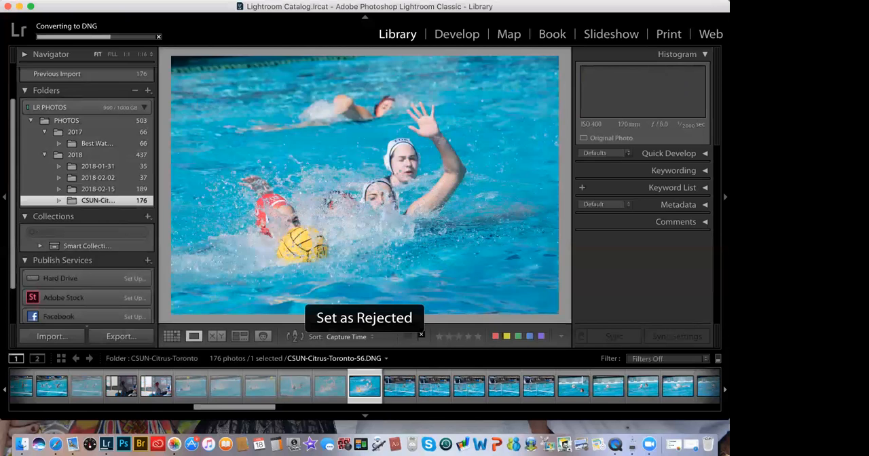
Step: Keep photos CSUN-Citrus-Toronto-57 through 60 unflagged and flag 61 and 62 as rejected
key(Right)
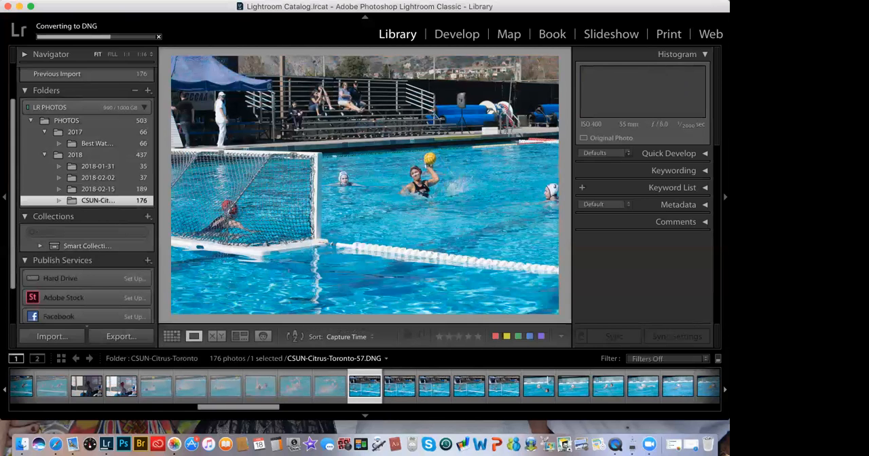
key(Right)
key(Right)
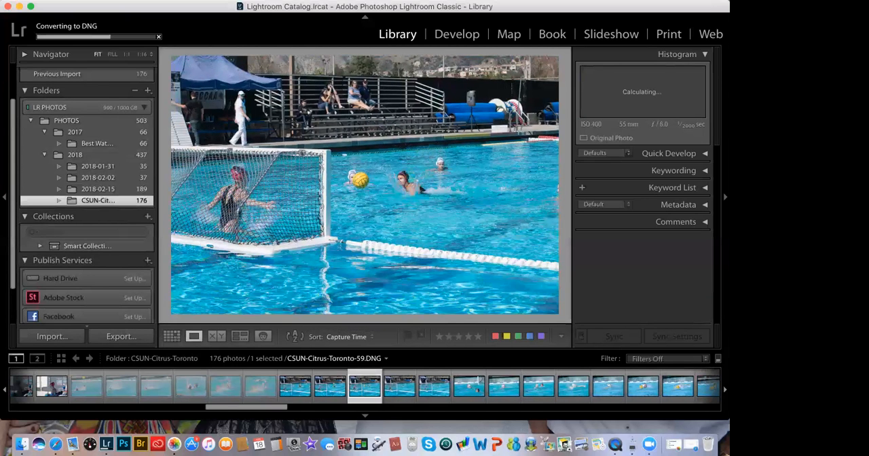
key(Right)
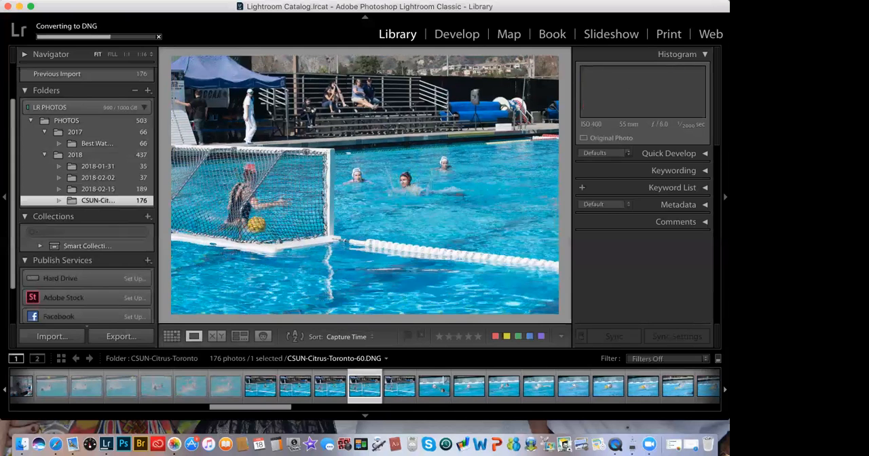
key(Right)
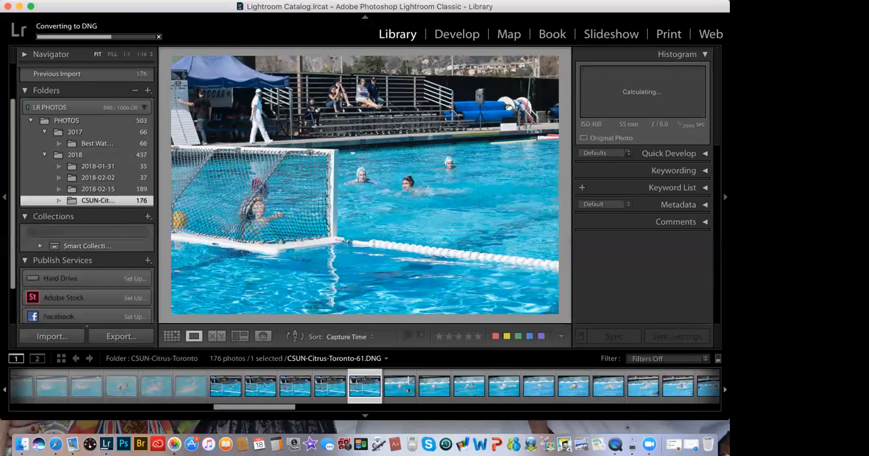
key(x)
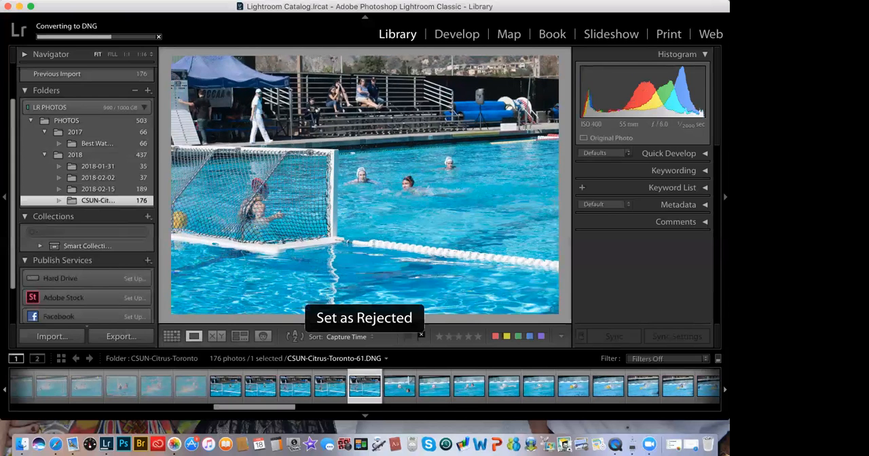
key(Right)
key(x)
Step: Reject photos CSUN-Citrus-Toronto-63, 64 and 65 one after another
key(Right)
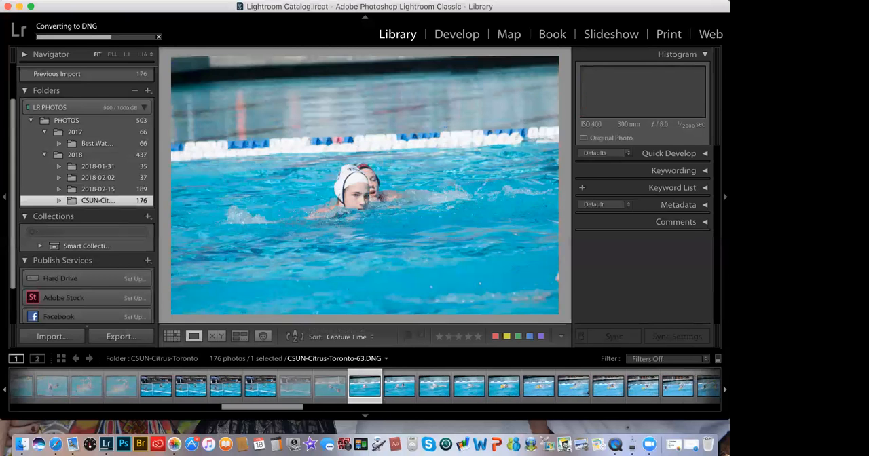
key(x)
key(Right)
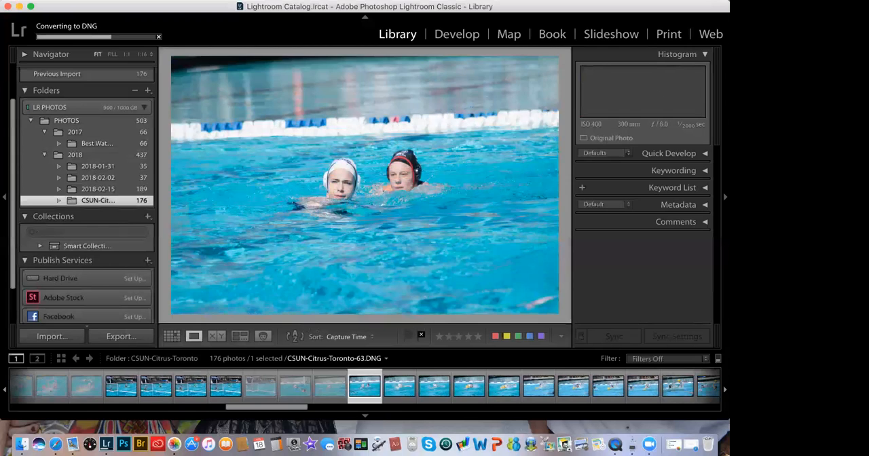
key(x)
key(Right)
key(x)
Step: Flag photos CSUN-Citrus-Toronto-66 through 69 as rejected, then leave 70 unflagged and go on to 71
key(Right)
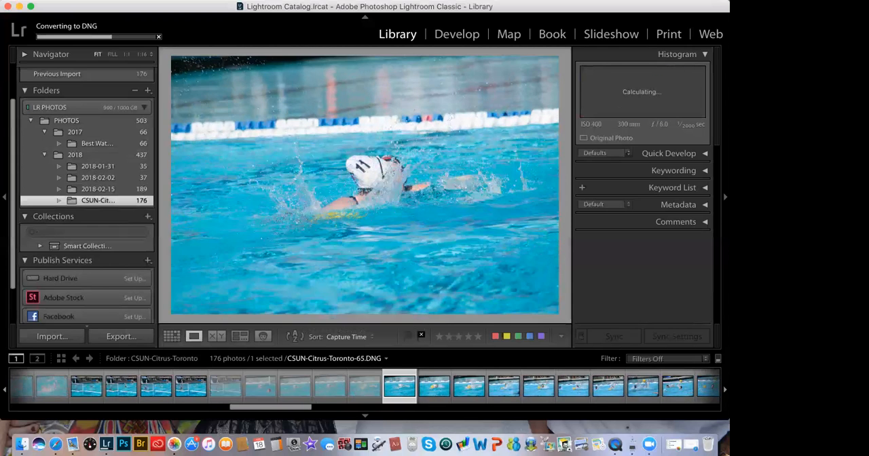
key(x)
key(Right)
key(x)
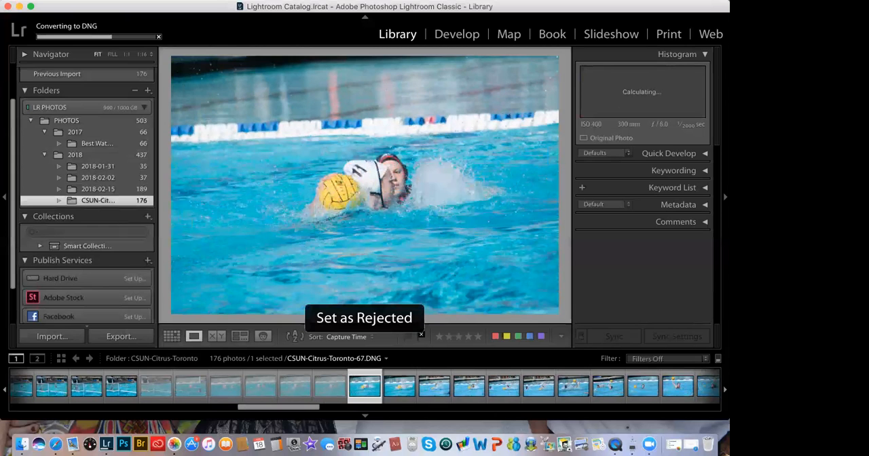
key(Right)
key(x)
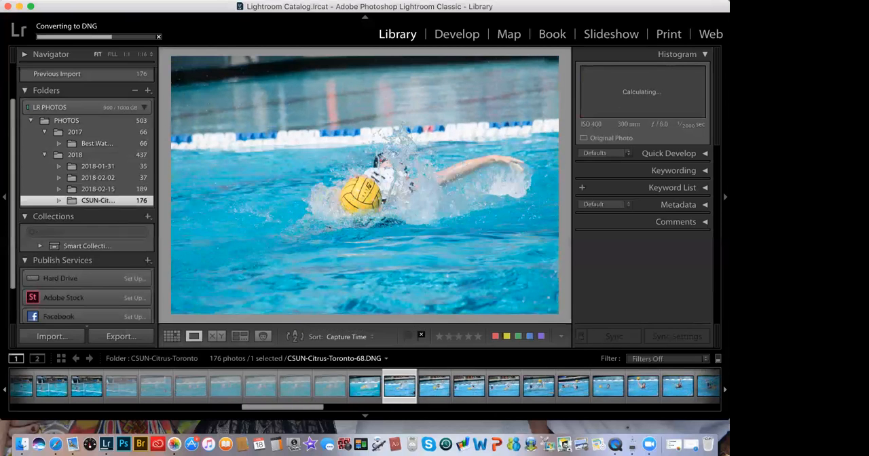
key(Right)
key(x)
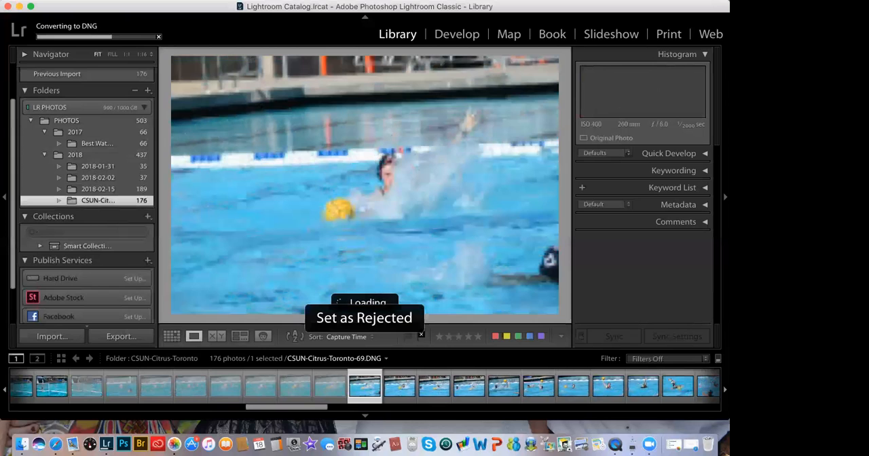
key(Right)
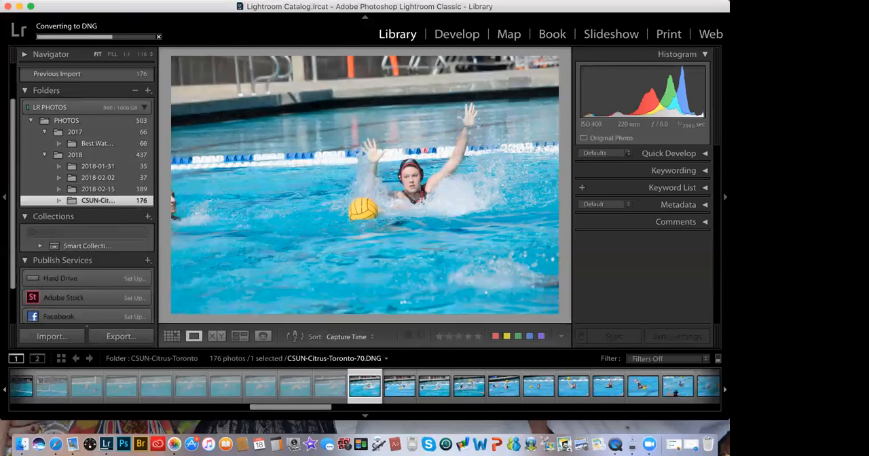
key(Right)
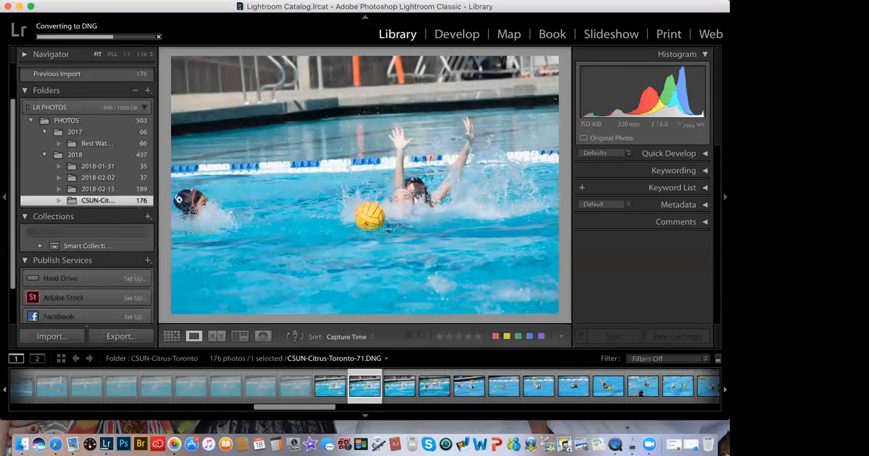
Step: Leave photos CSUN-Citrus-Toronto-71 and 72 unflagged and flag 73, 74 and 75 as rejected
key(Right)
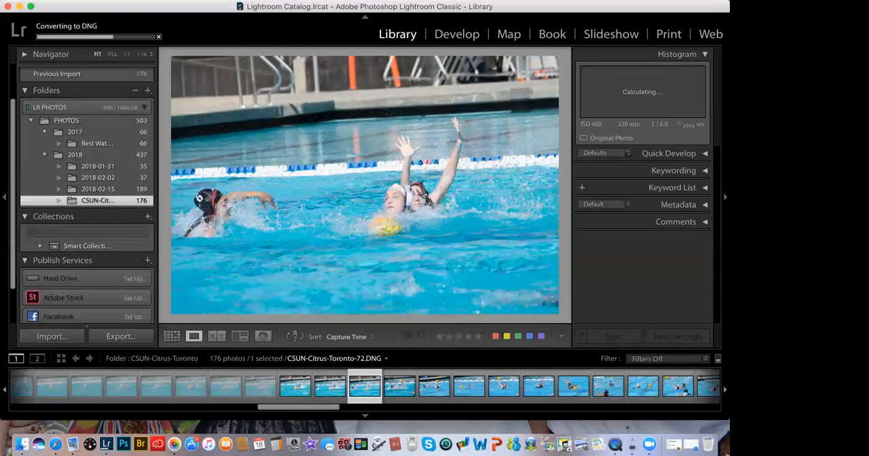
key(Right)
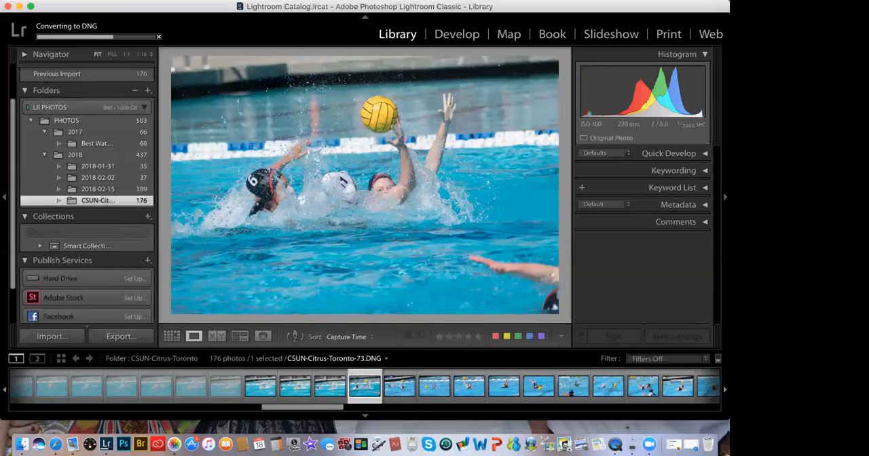
key(x)
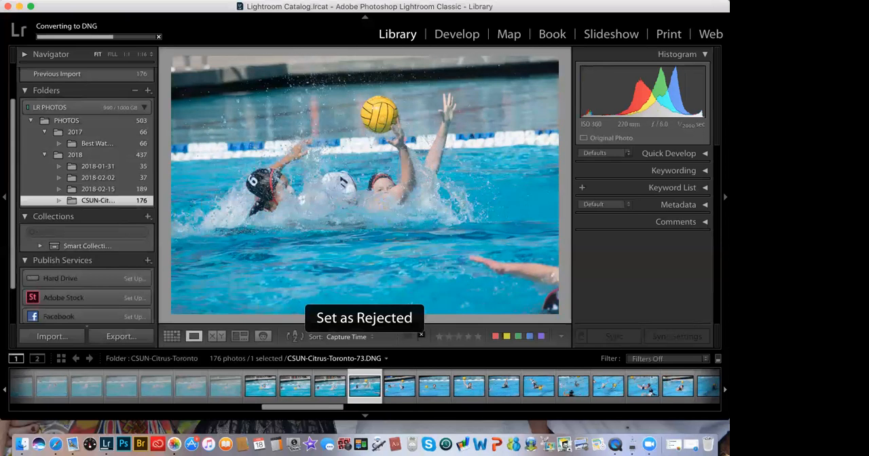
key(Right)
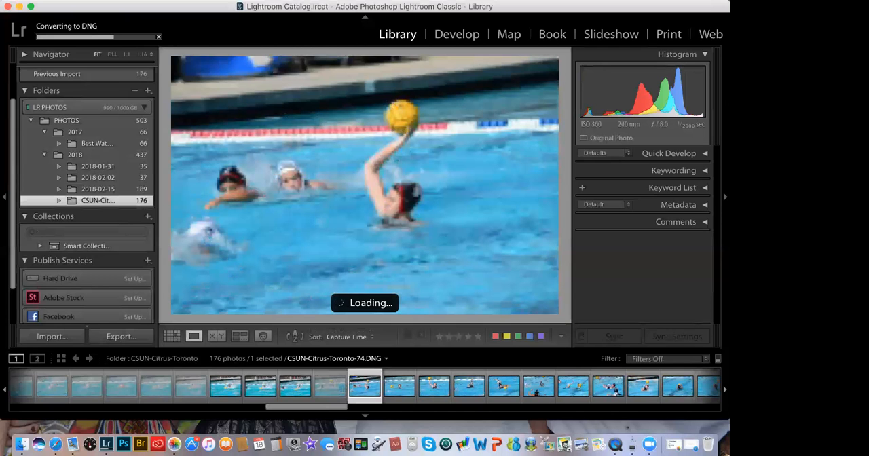
key(x)
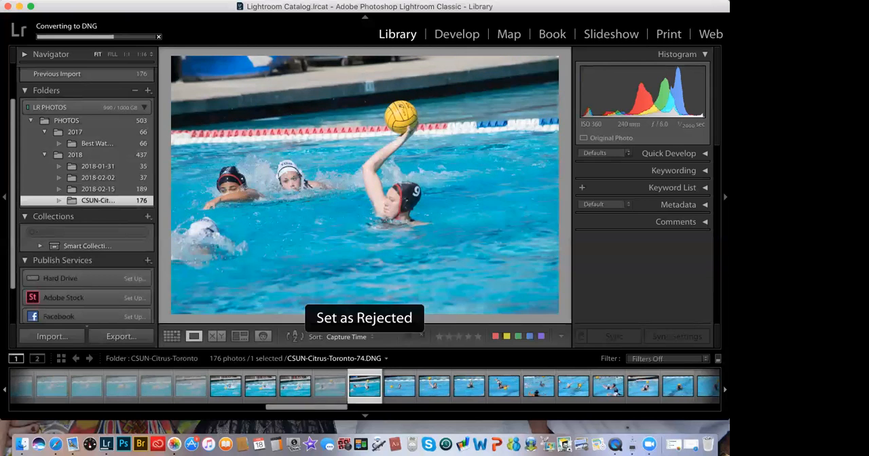
key(Right)
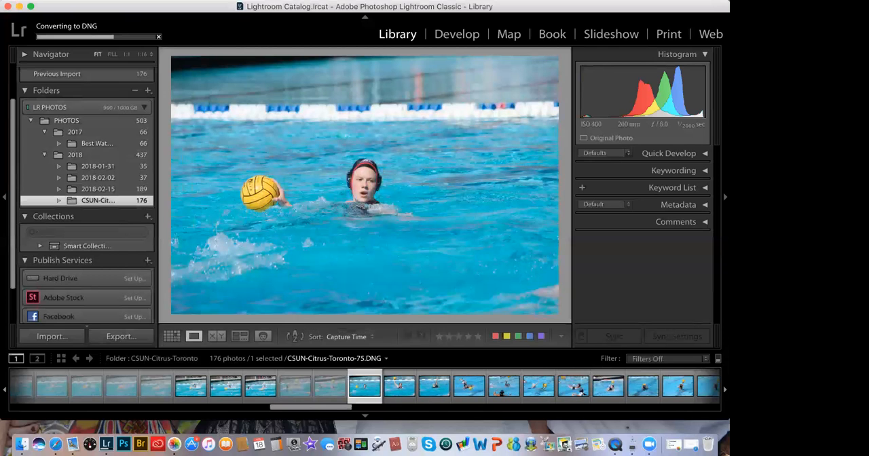
key(x)
Step: Keep photos CSUN-Citrus-Toronto-76 and 77 unflagged and set 78, 79 and 80 as rejected
key(Right)
key(Right)
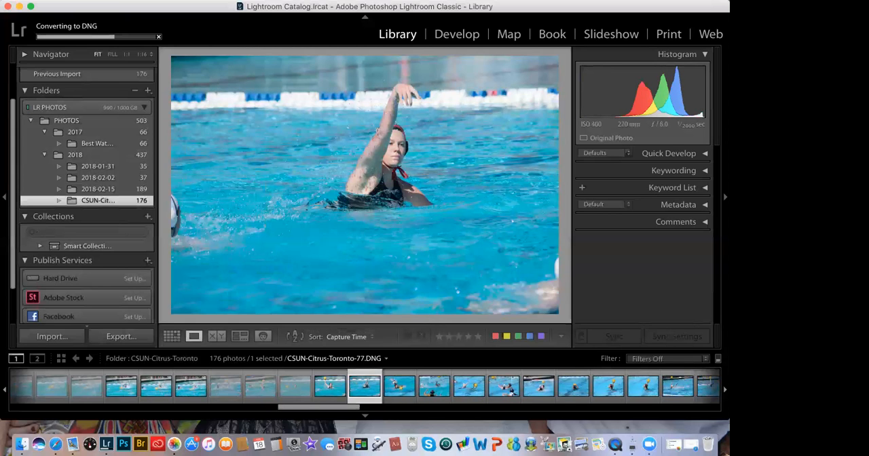
key(Right)
key(x)
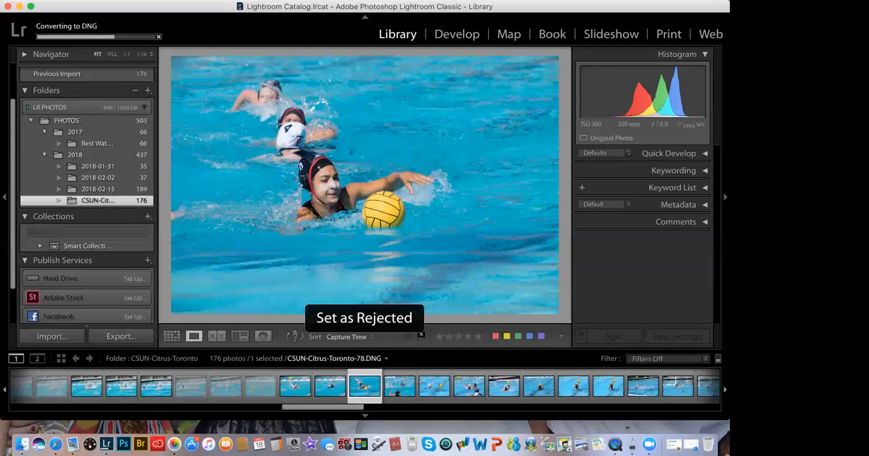
key(Right)
key(x)
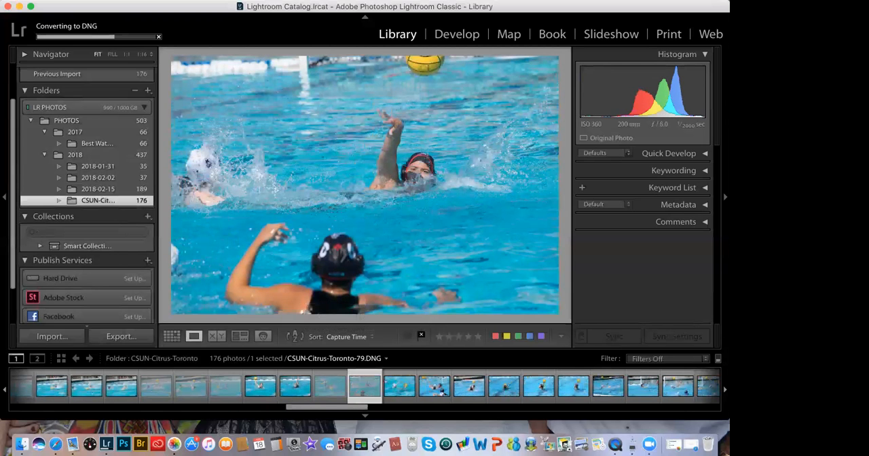
key(Right)
key(x)
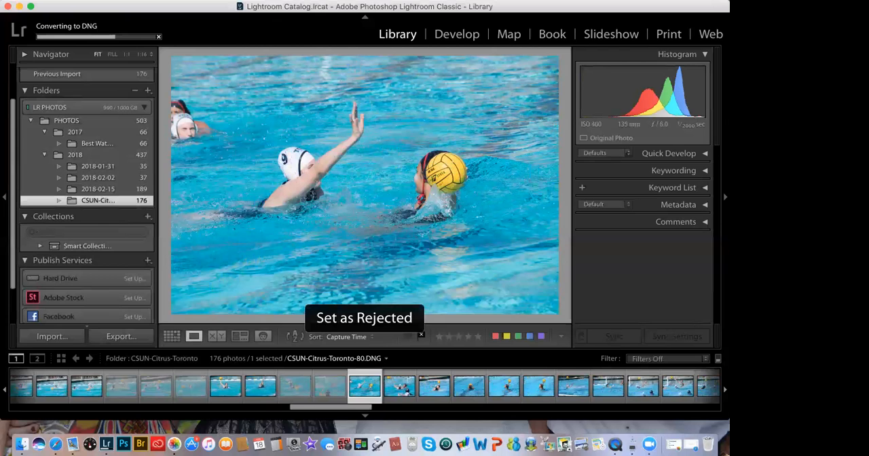
Step: Reject photos CSUN-Citrus-Toronto-81, 82 and 83 one after another
key(Right)
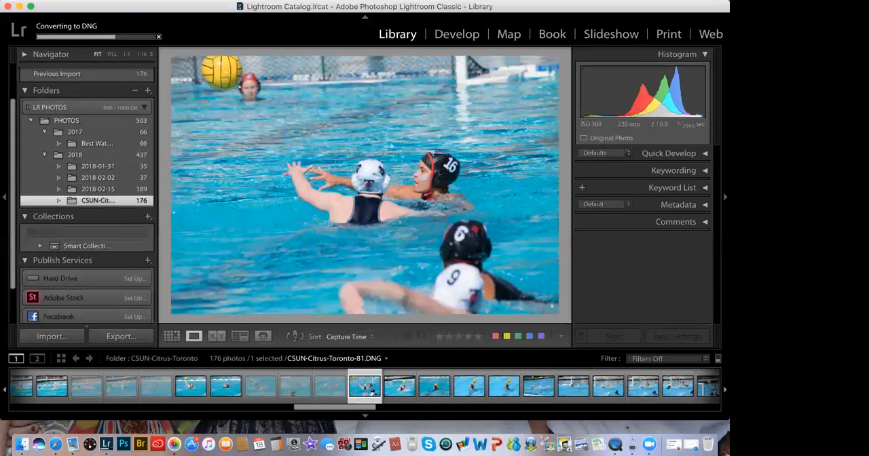
key(x)
key(Right)
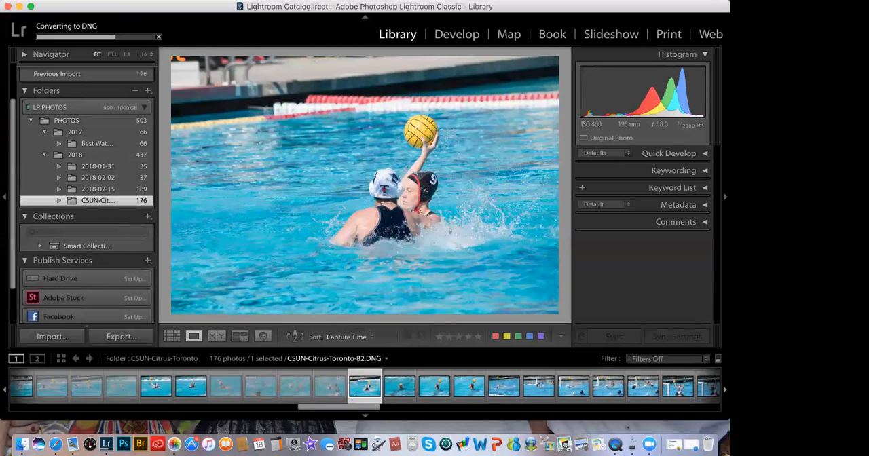
key(x)
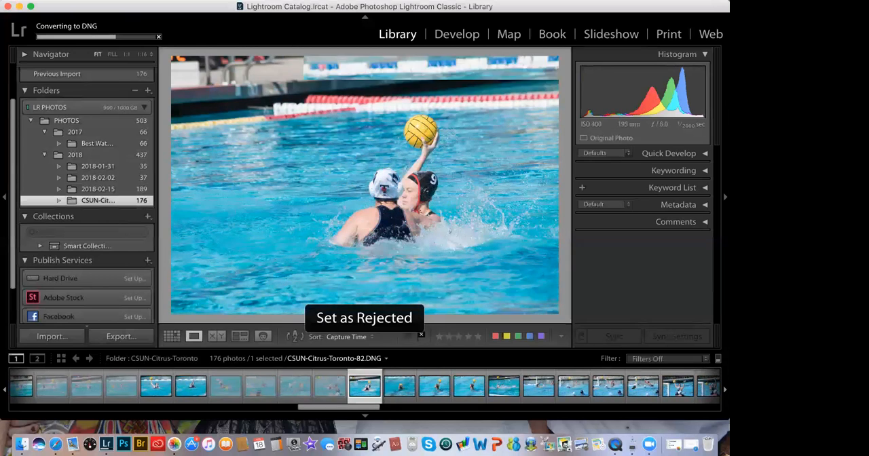
key(Right)
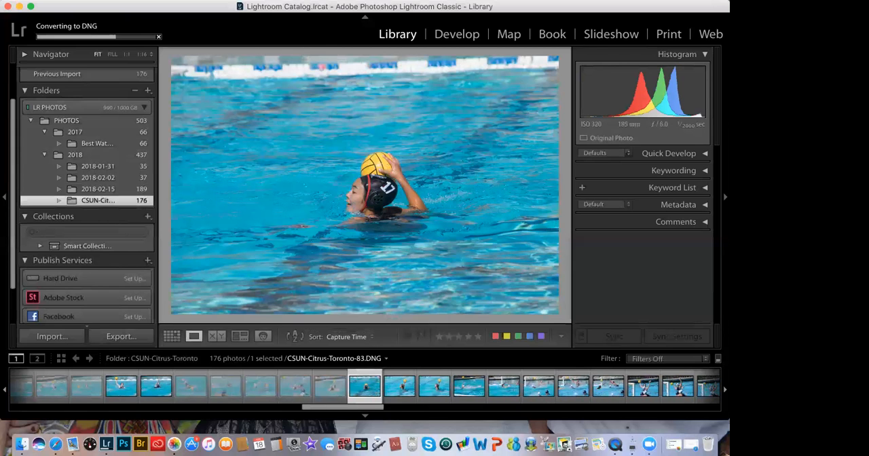
key(x)
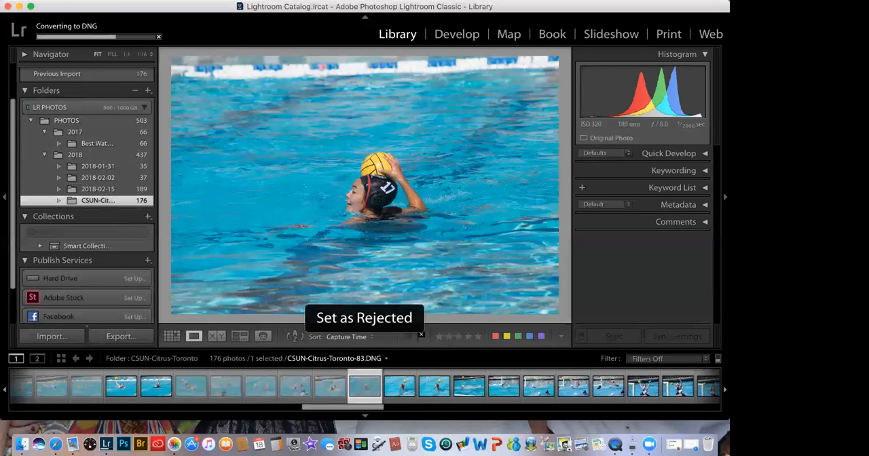
Step: Leave photos CSUN-Citrus-Toronto-84 and 85 unflagged, flag 86 and 87 as rejected, and go on to 88
key(Right)
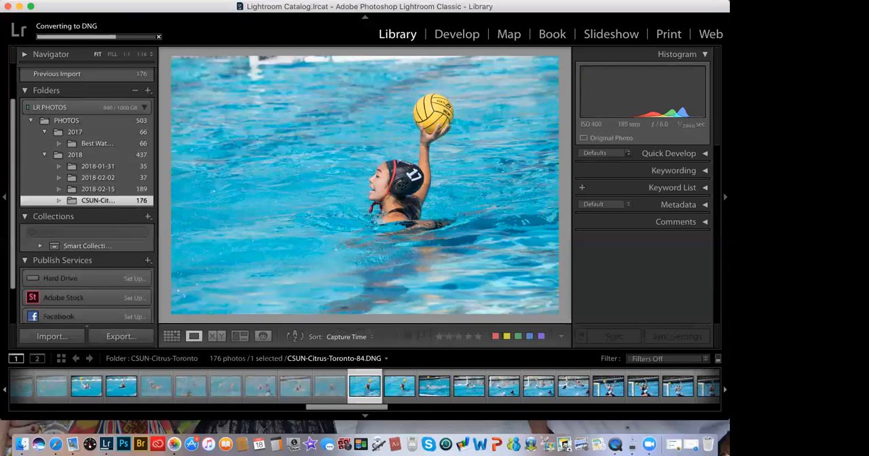
key(Right)
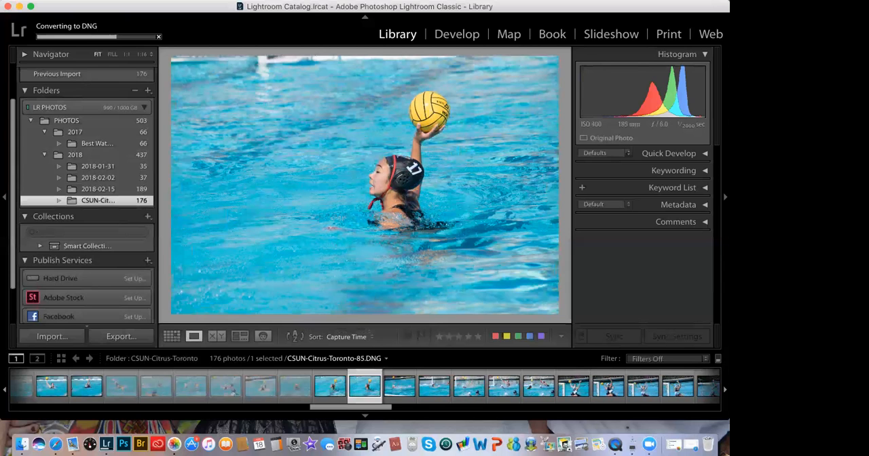
key(Right)
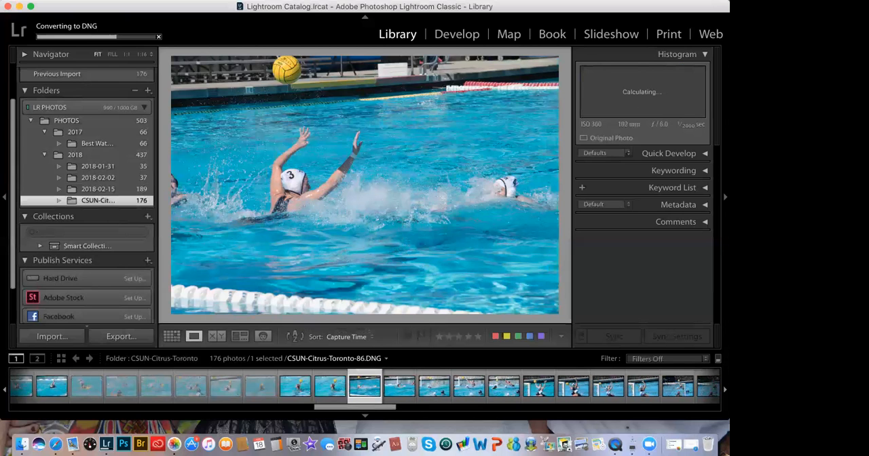
key(x)
key(Right)
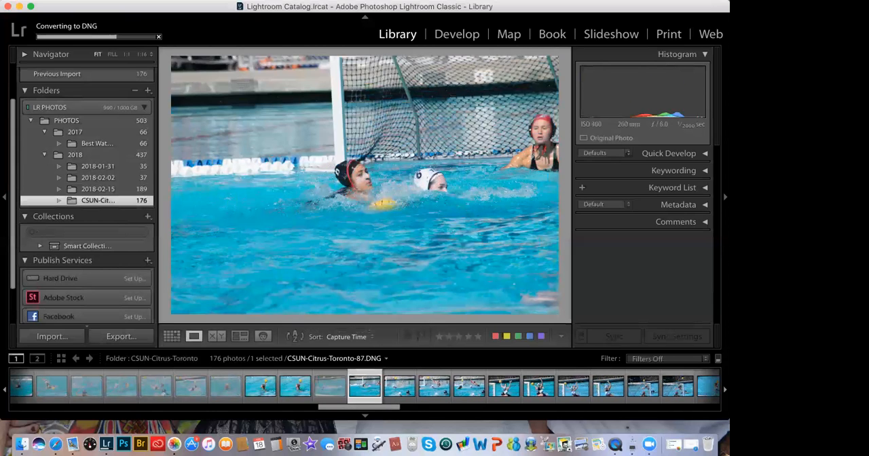
key(x)
key(Right)
key(Right)
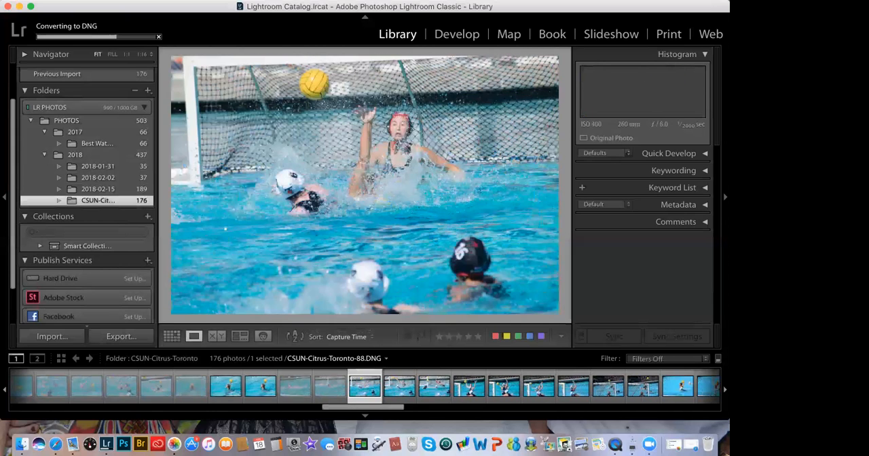
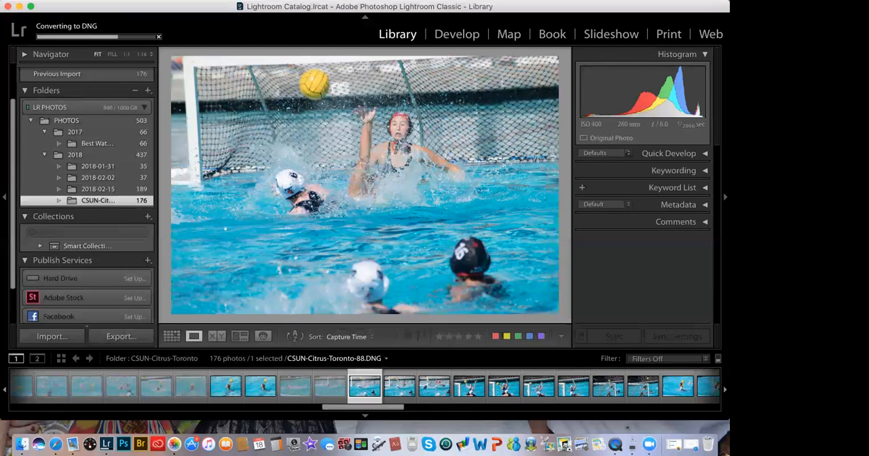
Step: Flag photos CSUN-Citrus-Toronto-88 and 90 as rejected, leaving 89 unflagged
key(x)
key(Right)
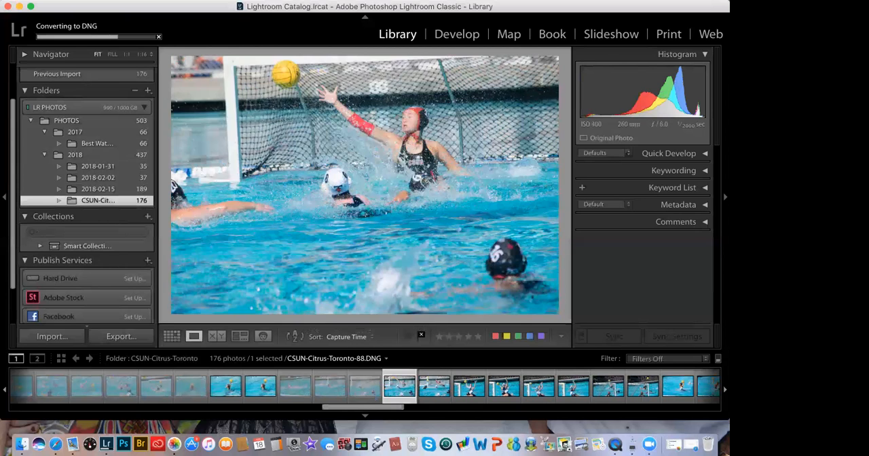
key(Right)
key(x)
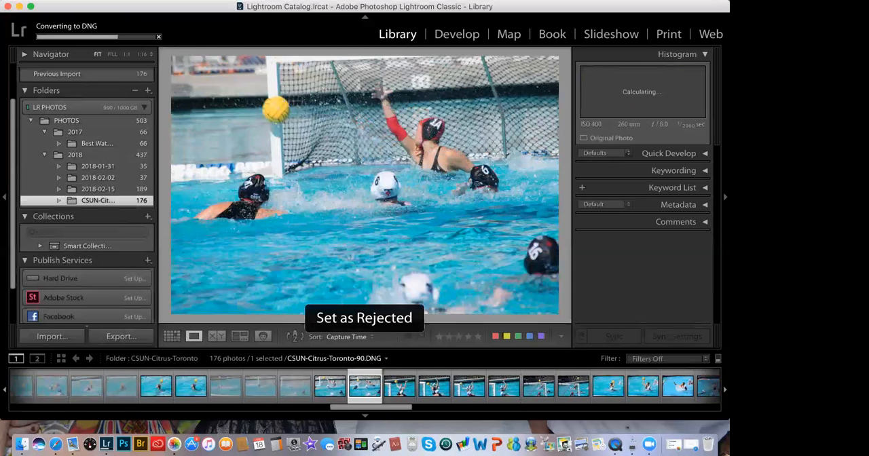
Step: Leave photos CSUN-Citrus-Toronto-91 and 93 unflagged and set 92 and 94 as rejected
key(Right)
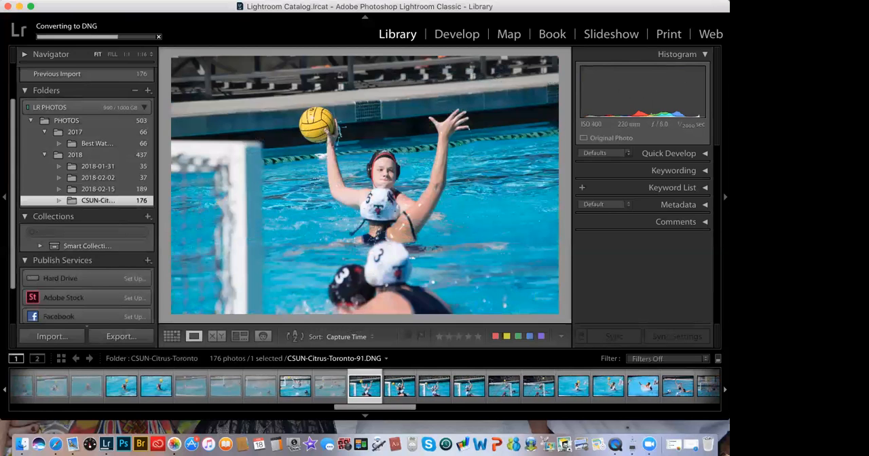
key(Right)
key(x)
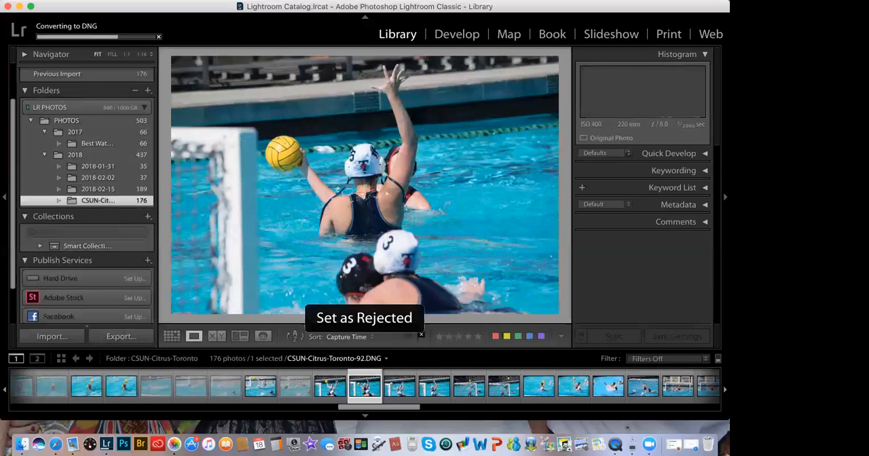
key(Right)
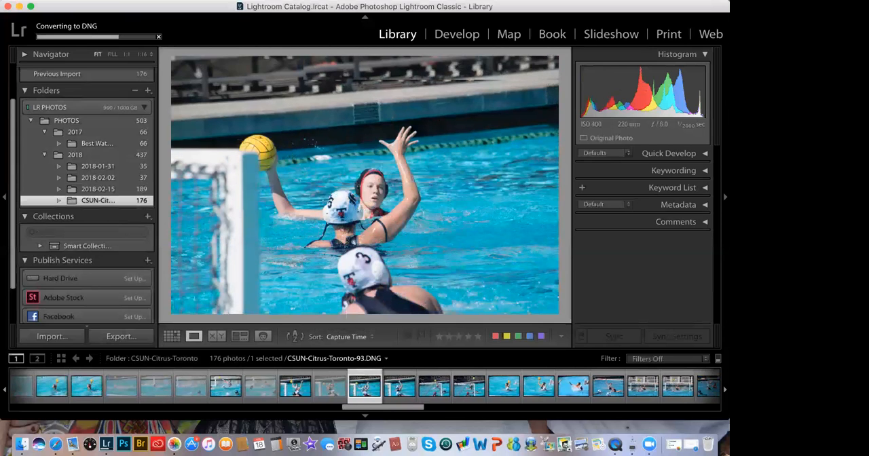
key(Right)
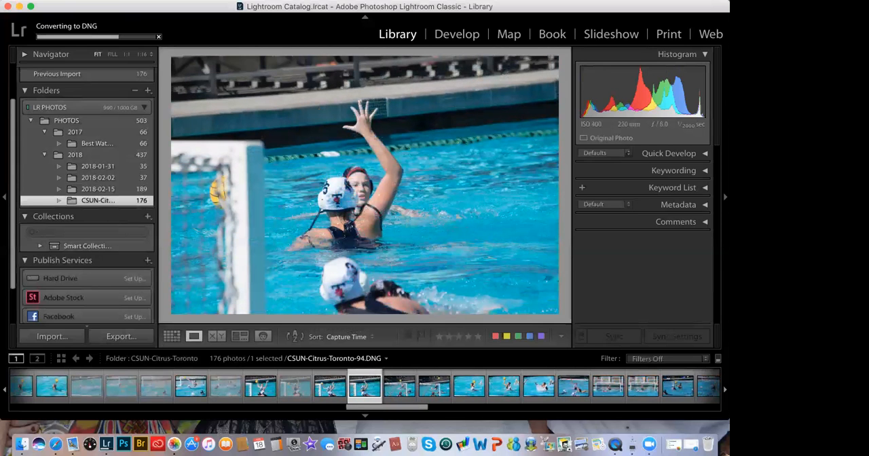
key(x)
Step: Reject photos CSUN-Citrus-Toronto-95 and 96
key(Right)
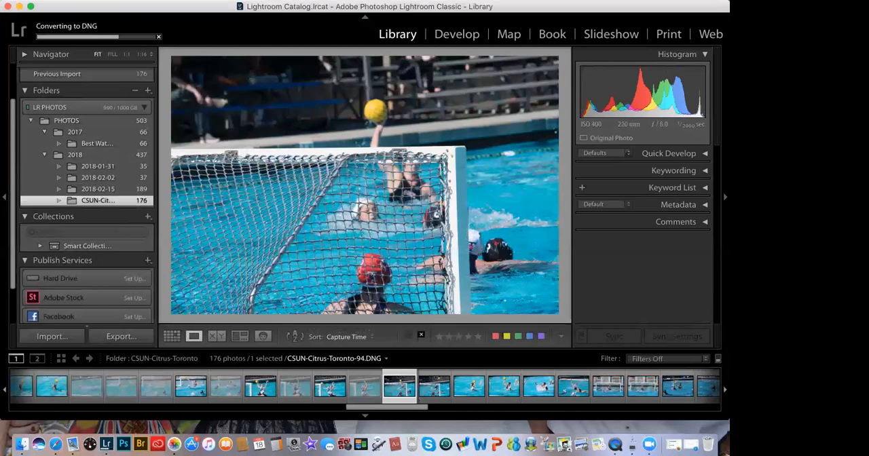
key(x)
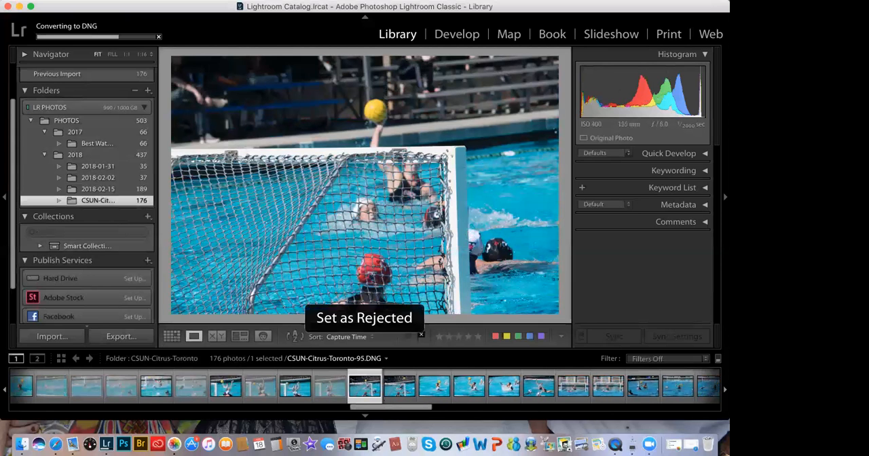
key(Right)
Step: Keep photos CSUN-Citrus-Toronto-97, 98 and 99 unflagged and flag 100 as rejected
key(Right)
key(x)
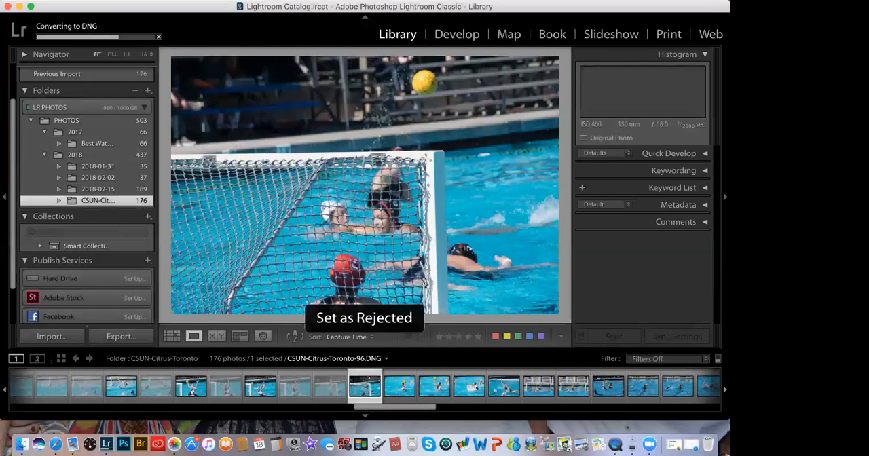
key(Right)
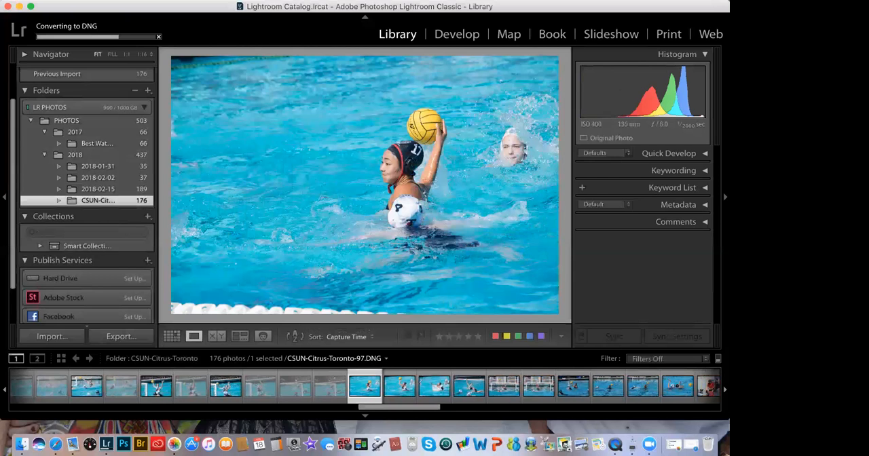
key(Right)
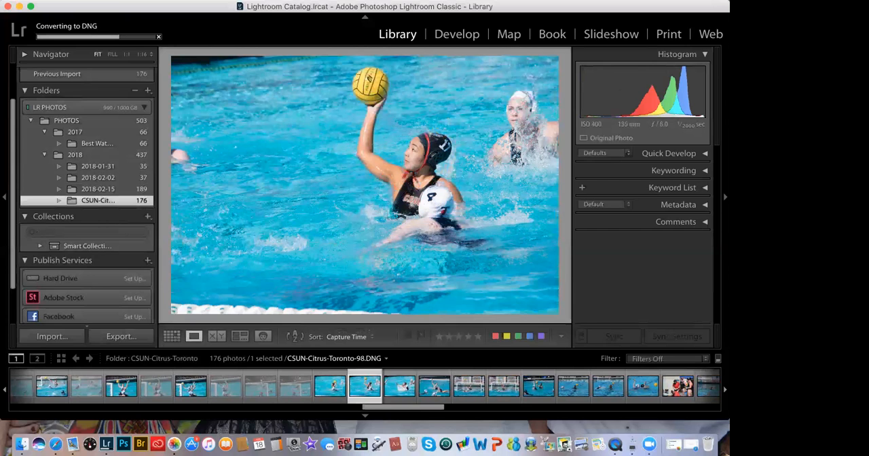
key(Right)
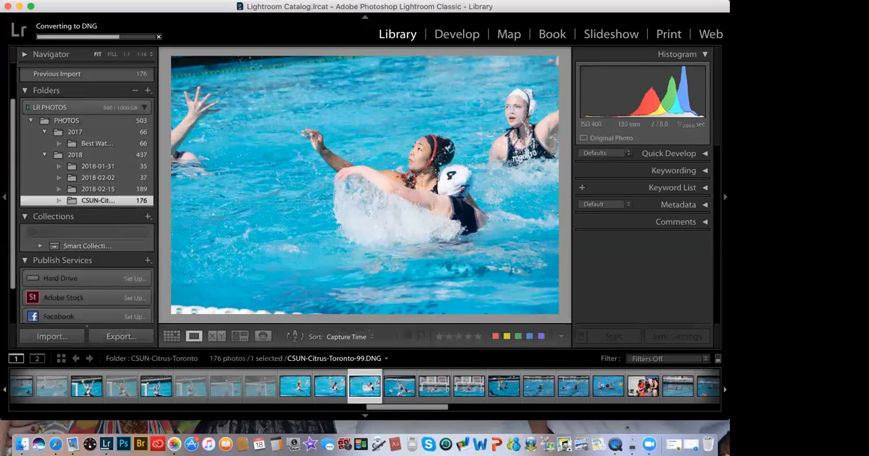
key(Right)
key(x)
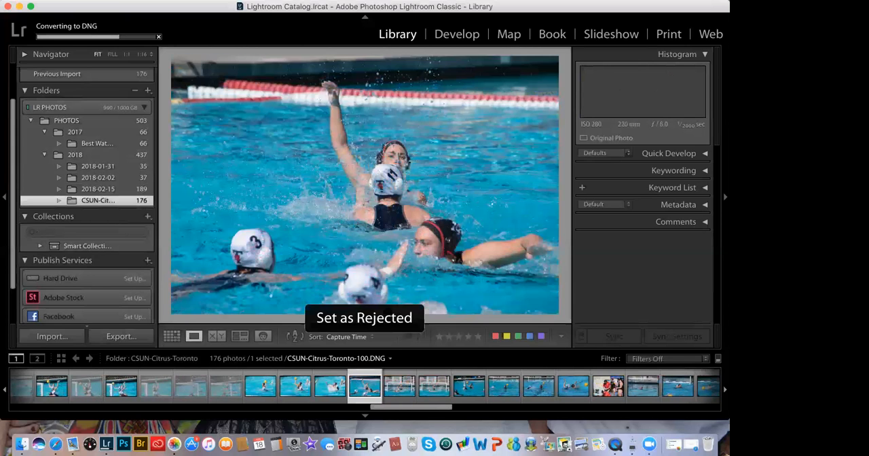
Step: Leave photos CSUN-Citrus-Toronto-101, 102 and 103 unflagged and set 104 as rejected
key(Right)
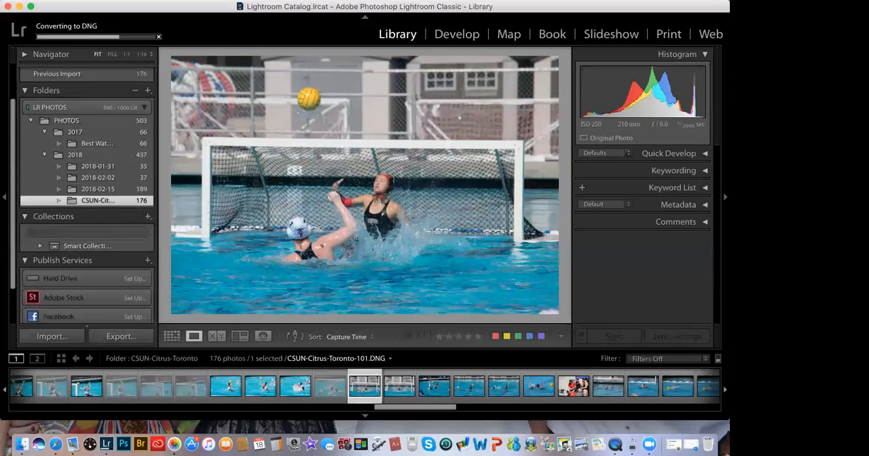
key(Right)
key(Right)
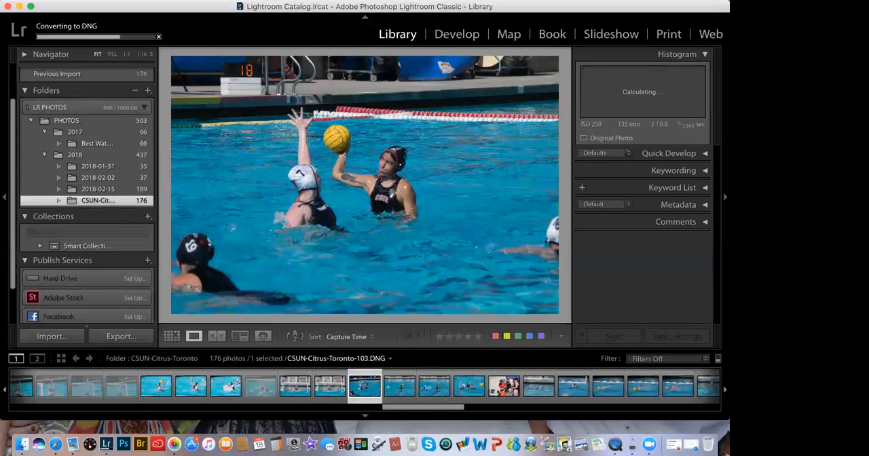
Step: Compare photo CSUN-Citrus-Toronto-105 with the next one, then flag both 105 and 106 as rejected
key(Right)
key(x)
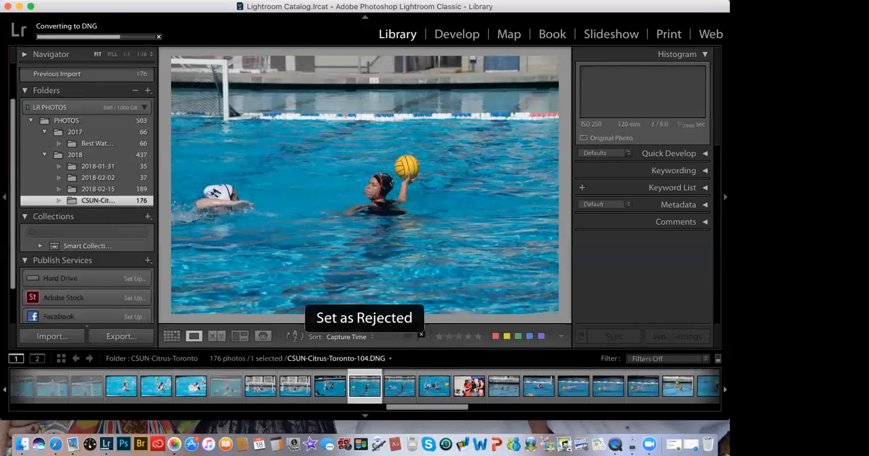
key(Right)
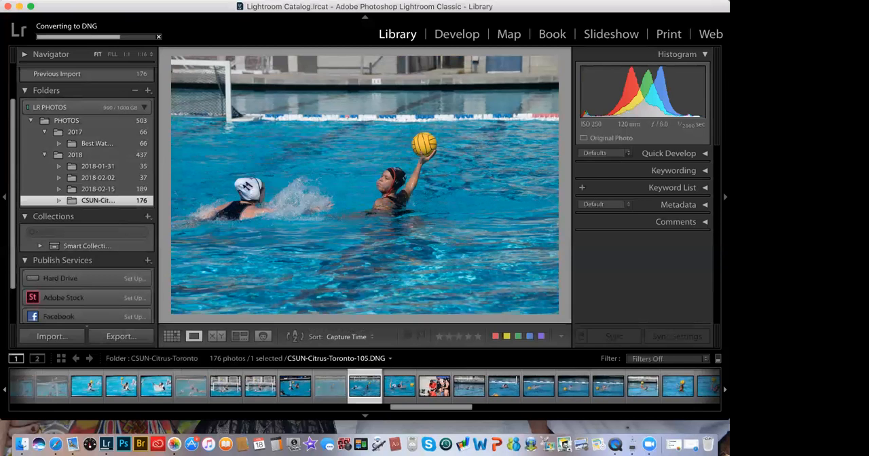
key(Right)
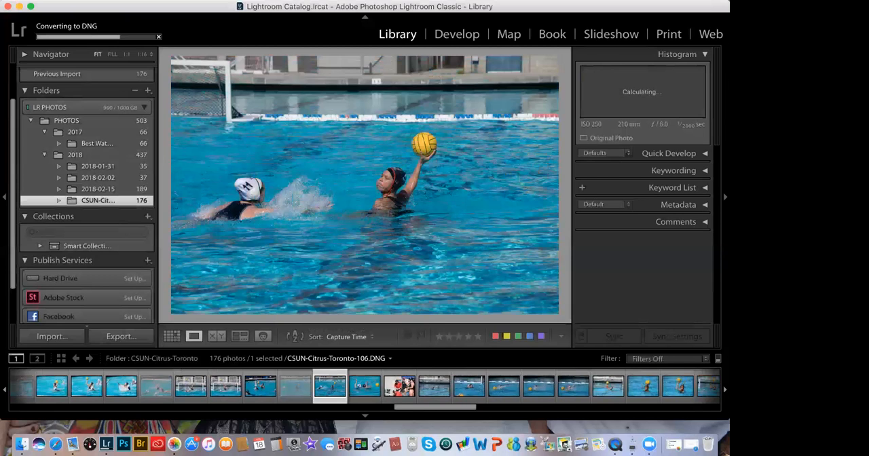
key(Left)
key(x)
key(Right)
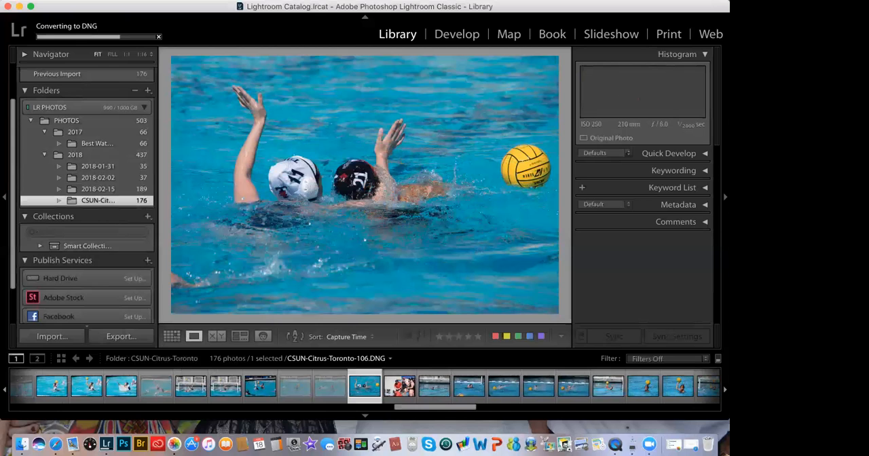
key(x)
Step: Reject photos CSUN-Citrus-Toronto-107, 108 and 109 one after another
key(Right)
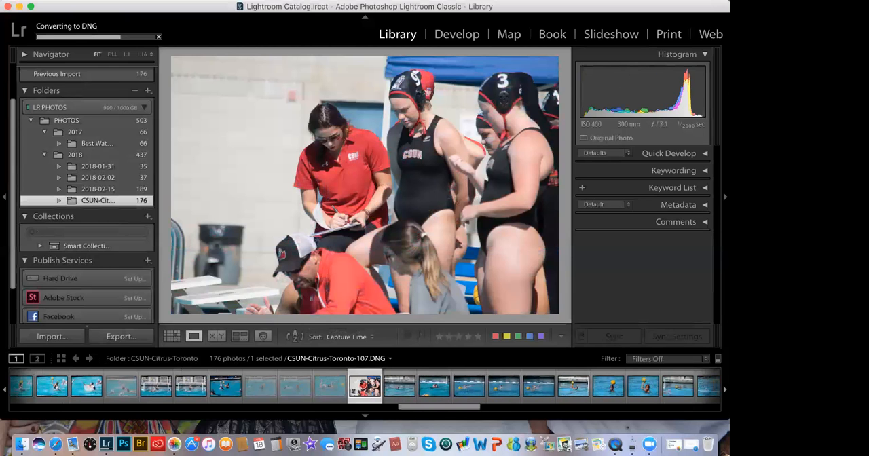
key(x)
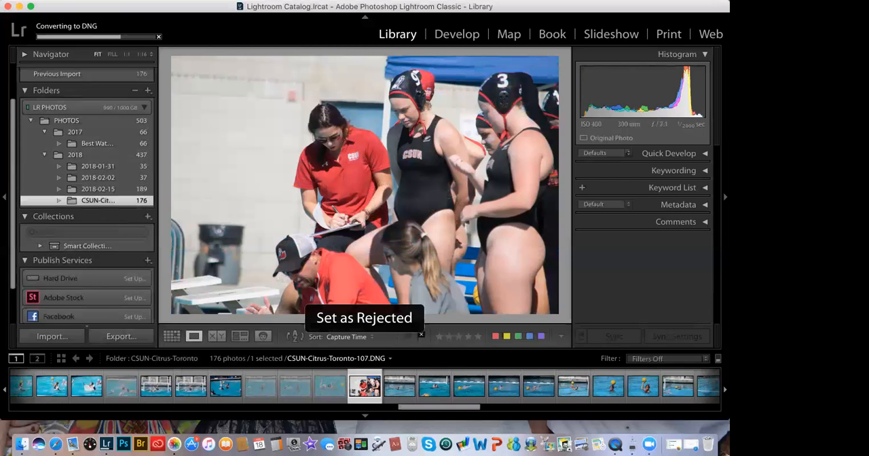
key(Right)
key(x)
key(Right)
key(x)
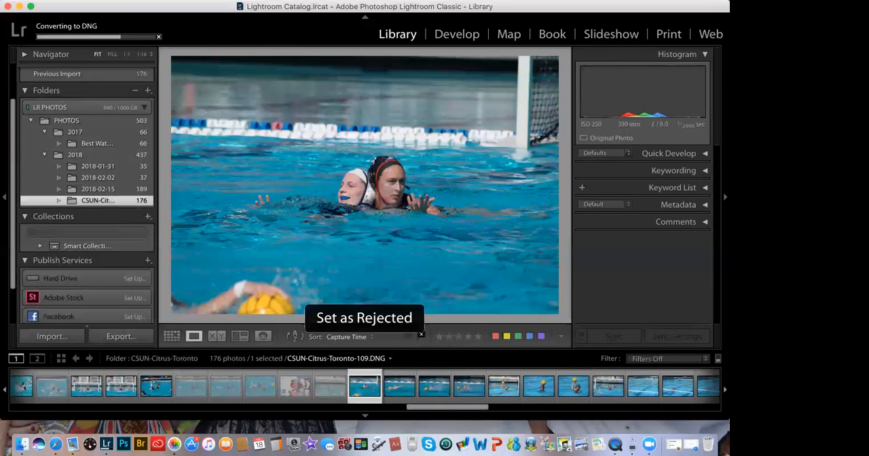
Step: Set photos CSUN-Citrus-Toronto-110, 111 and 112 as rejected
key(Right)
key(x)
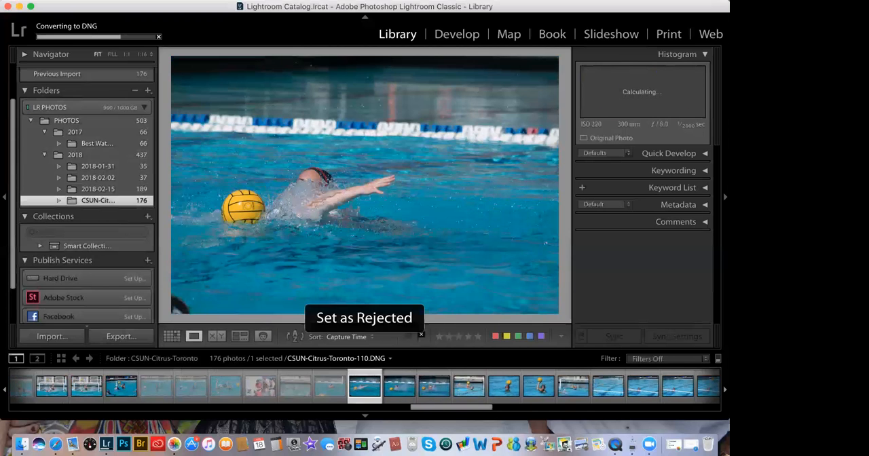
key(Right)
key(x)
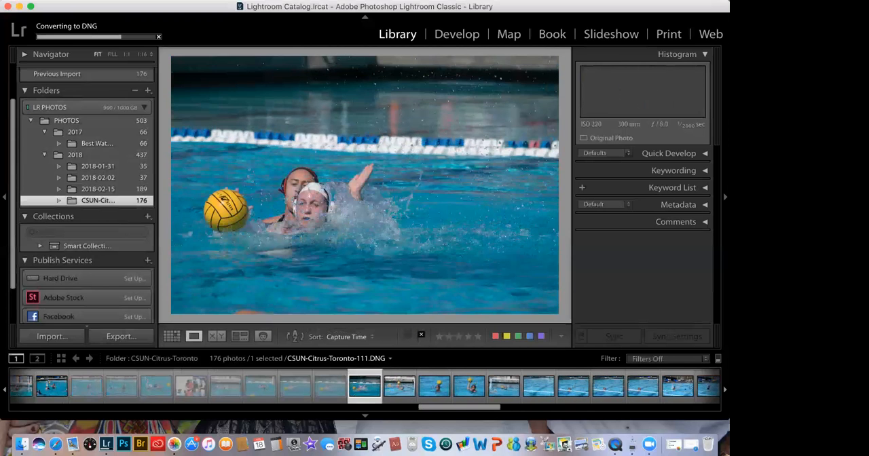
key(x)
key(Right)
key(Right)
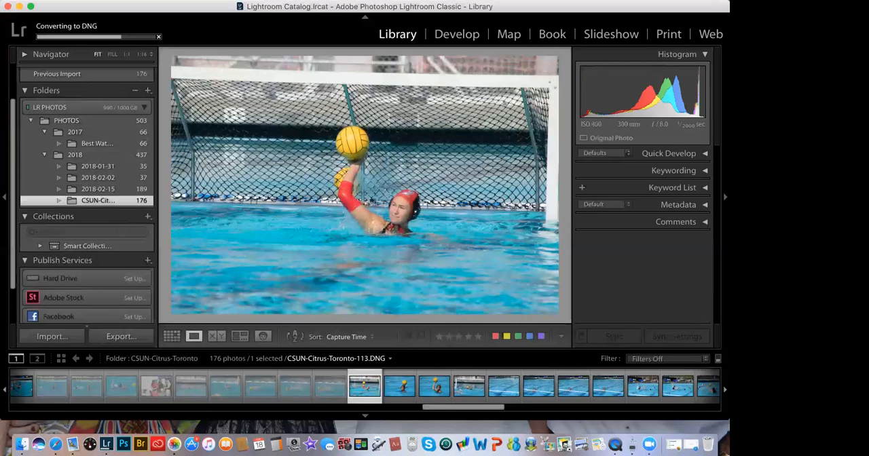
Step: Flag photos CSUN-Citrus-Toronto-113 and 114 as rejected
key(x)
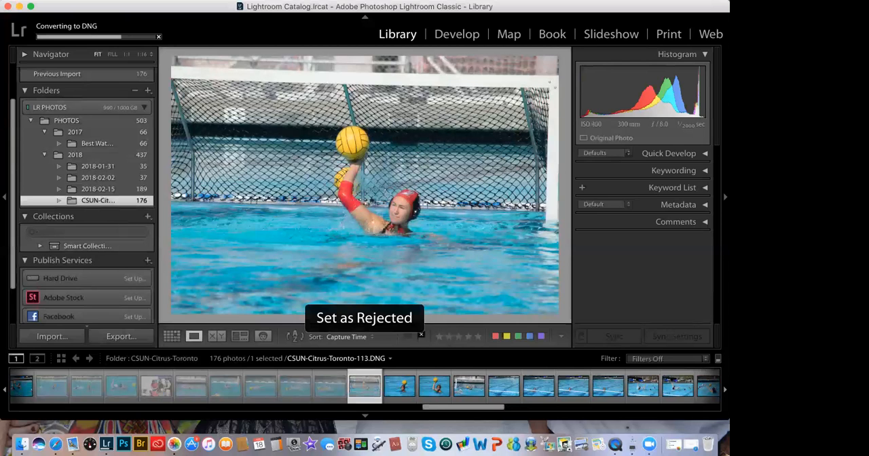
key(Right)
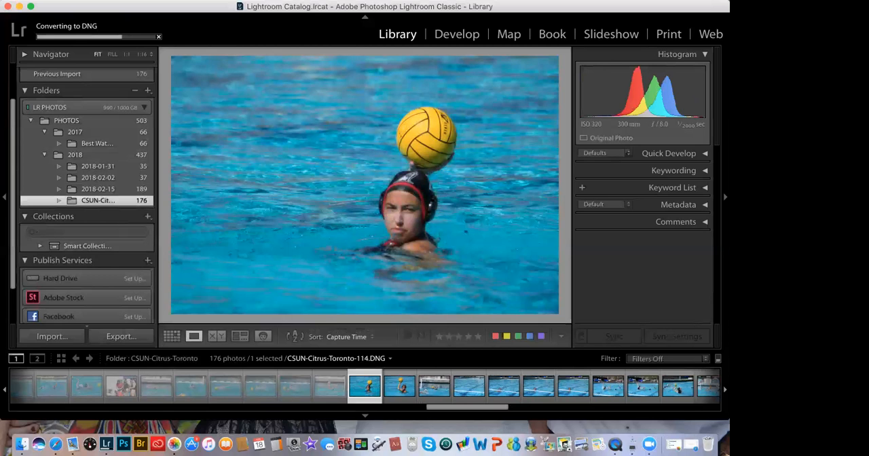
key(x)
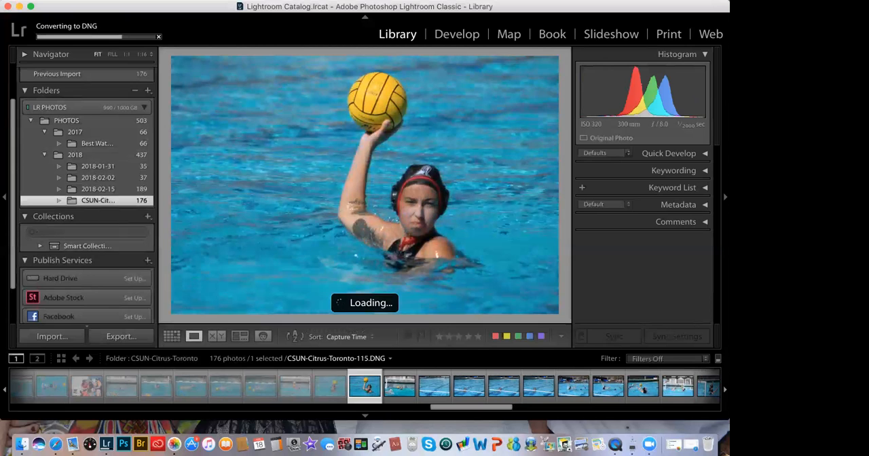
Step: Keep photo CSUN-Citrus-Toronto-115 unflagged and reject 116 and 117
key(Right)
key(x)
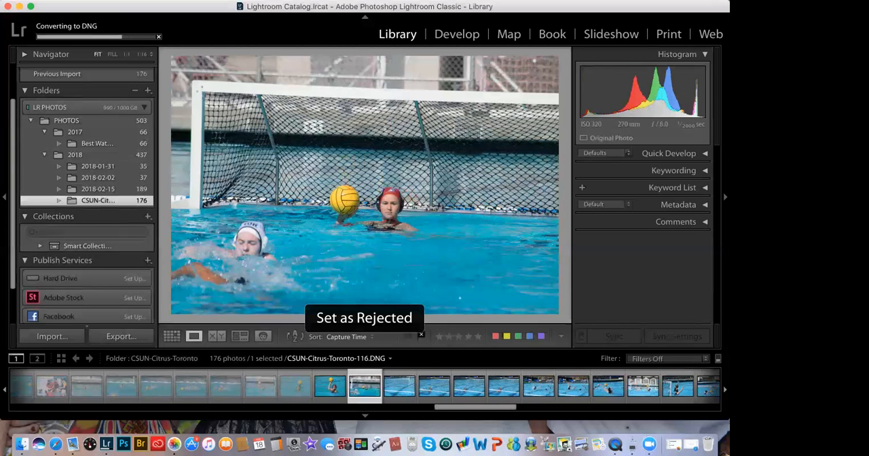
key(Right)
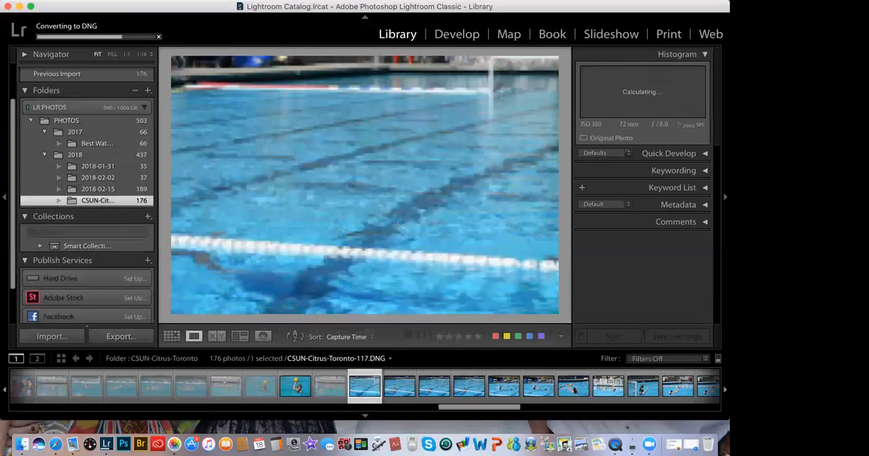
key(x)
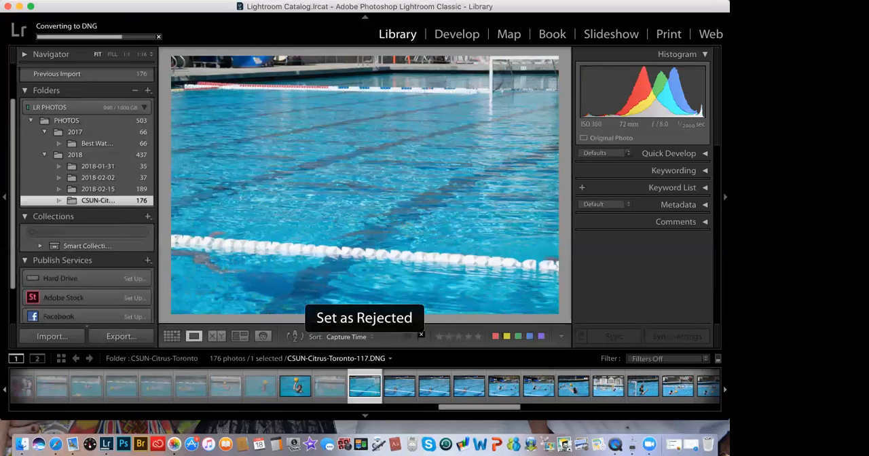
Step: Review photos CSUN-Citrus-Toronto-118, 119 and 120, leave them unflagged, and go on to 121
key(Right)
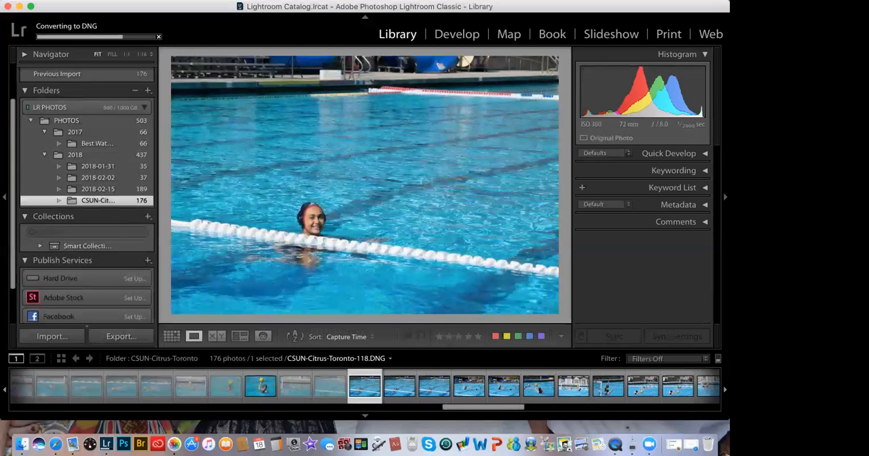
key(Right)
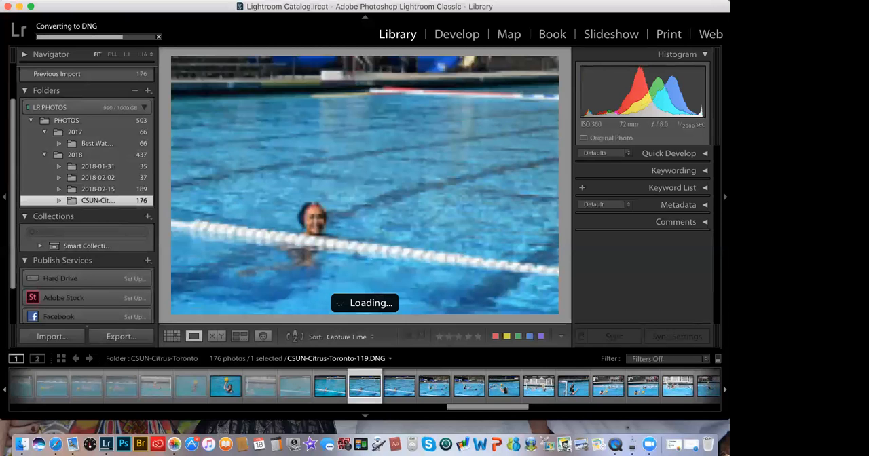
key(Right)
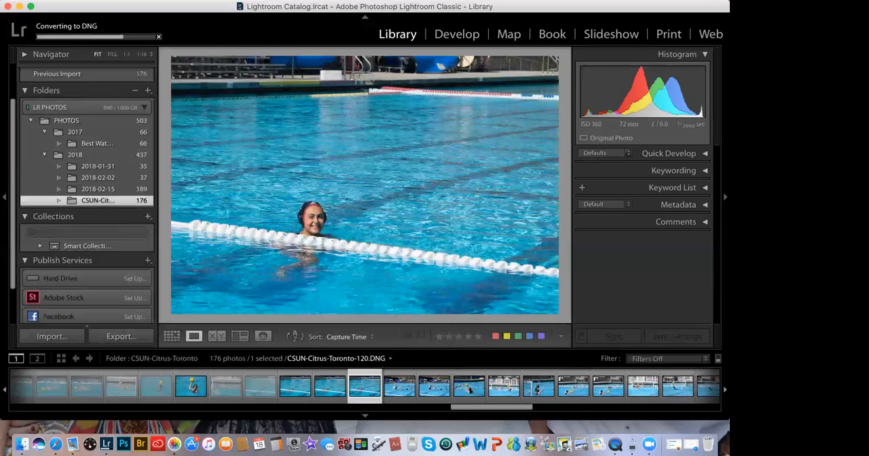
key(Right)
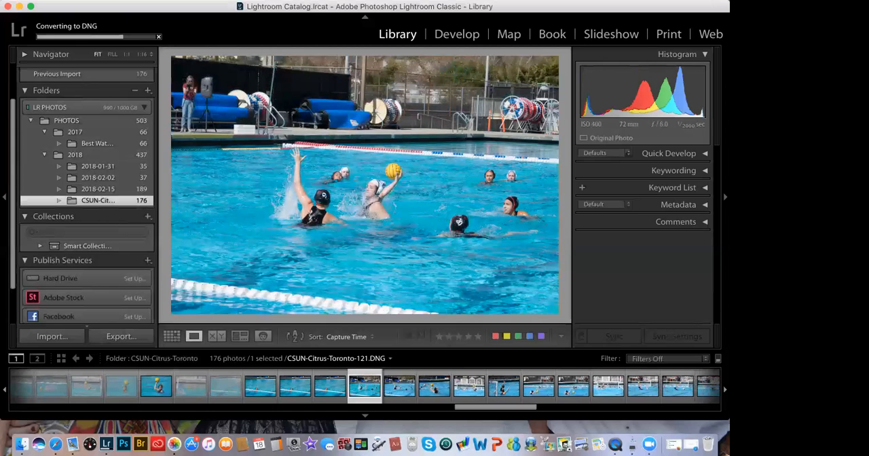
Step: Leave photos CSUN-Citrus-Toronto-121 and 122 unflagged and set 123 as rejected
key(Right)
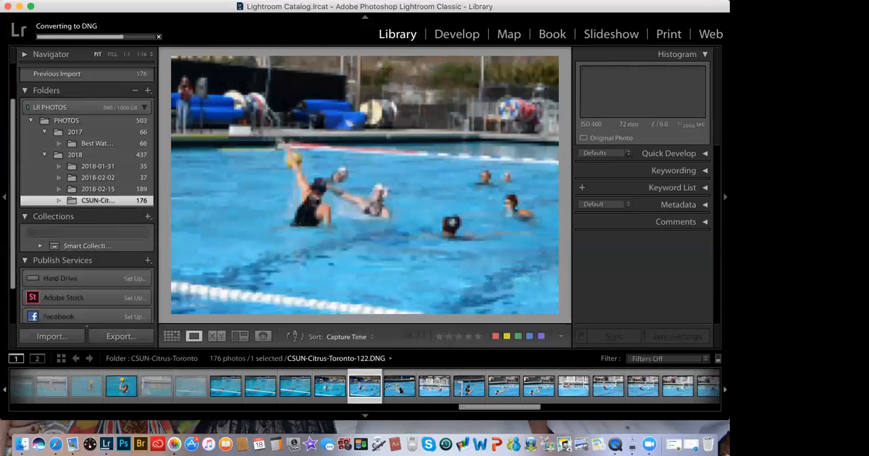
key(Right)
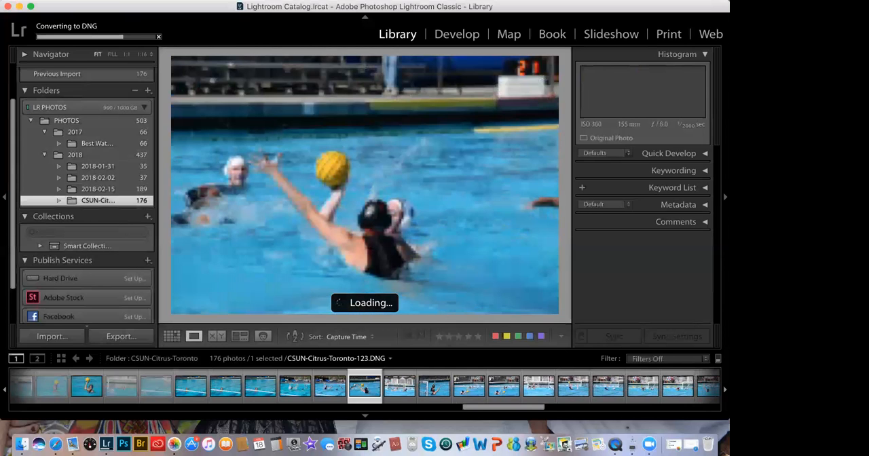
key(x)
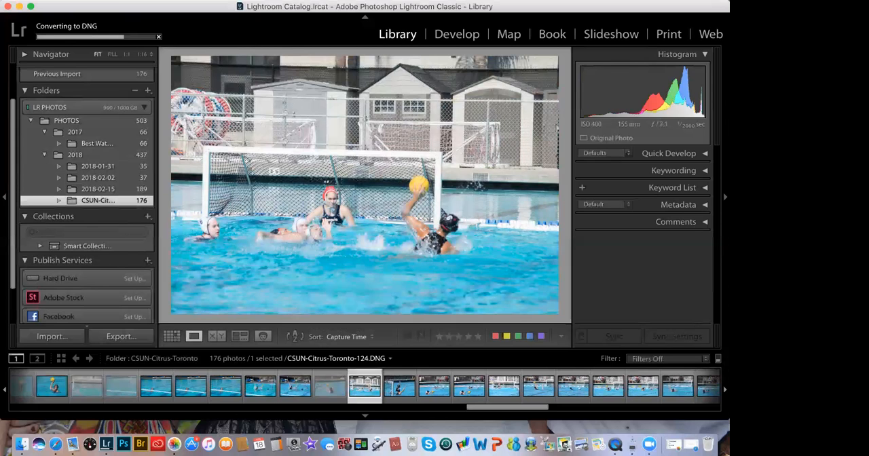
Step: Keep photo CSUN-Citrus-Toronto-124 unflagged and reject 125, 126 and 127
key(Right)
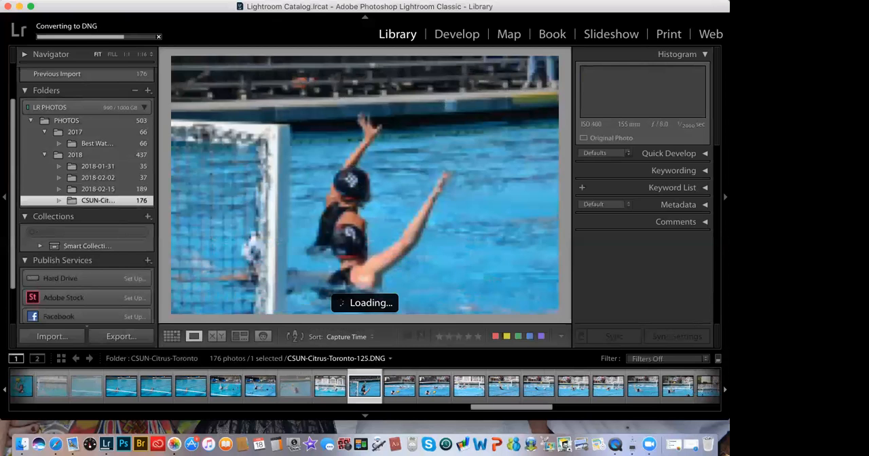
key(x)
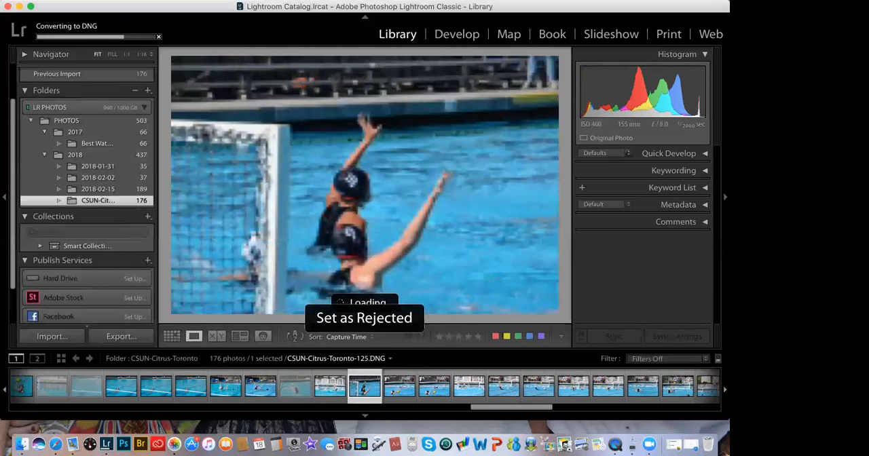
key(Right)
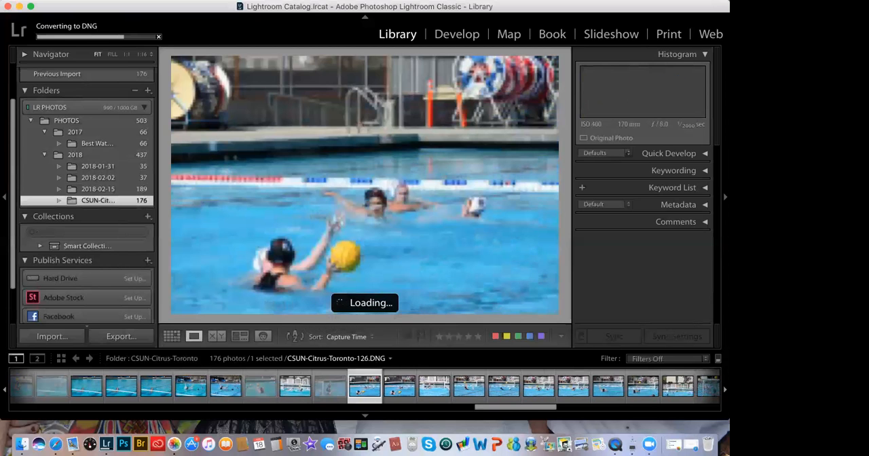
key(x)
key(Right)
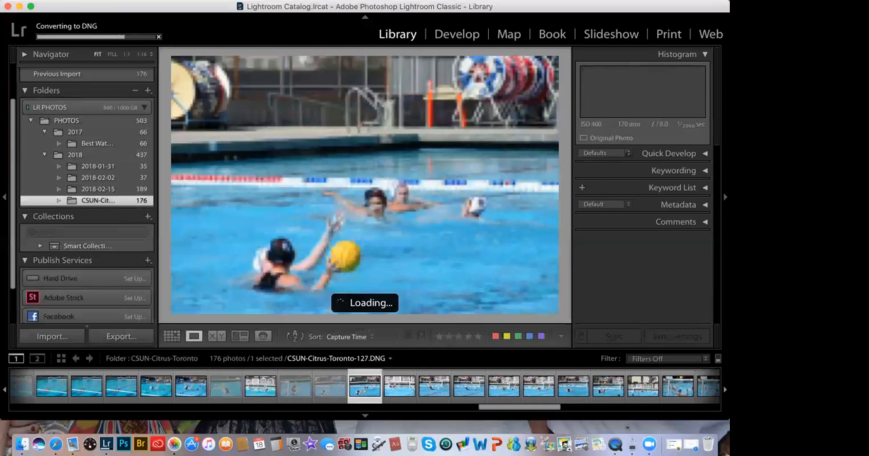
key(x)
key(Right)
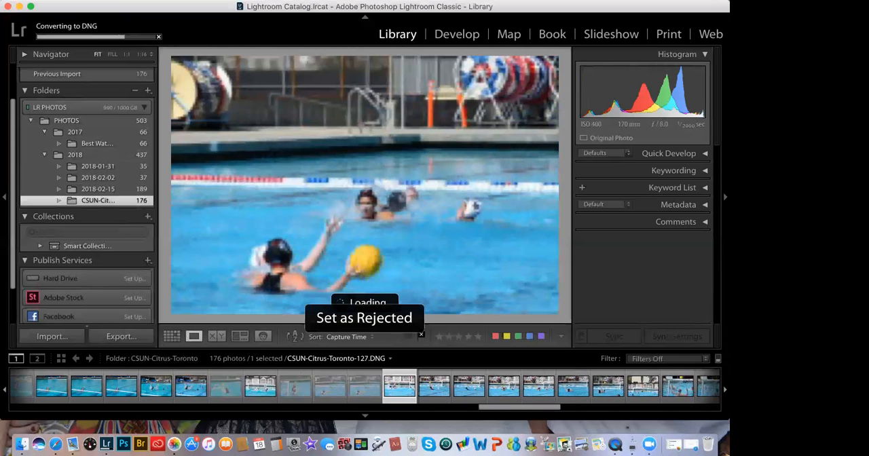
Step: Leave photos CSUN-Citrus-Toronto-128 and 129 unflagged, reject 130 and 131, and recheck the rejected pair
key(Right)
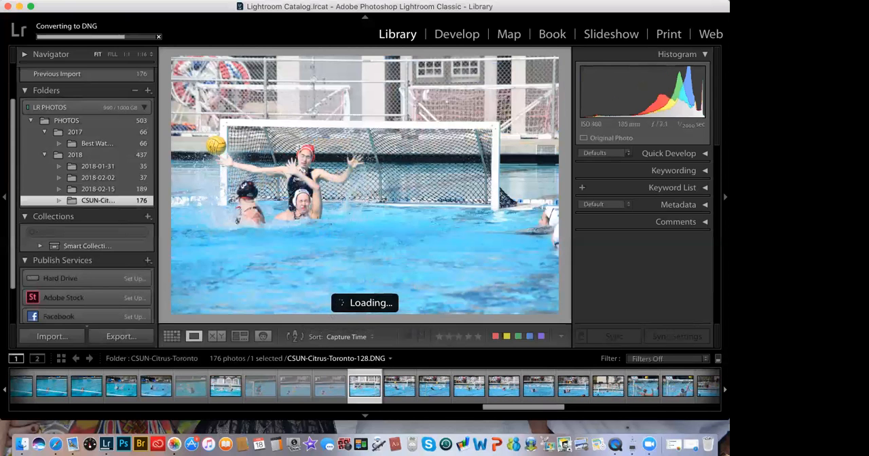
key(Right)
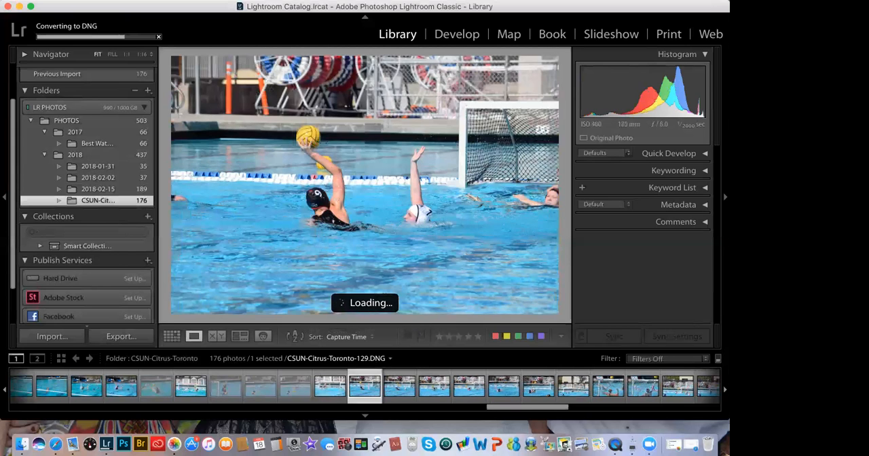
key(x)
key(Right)
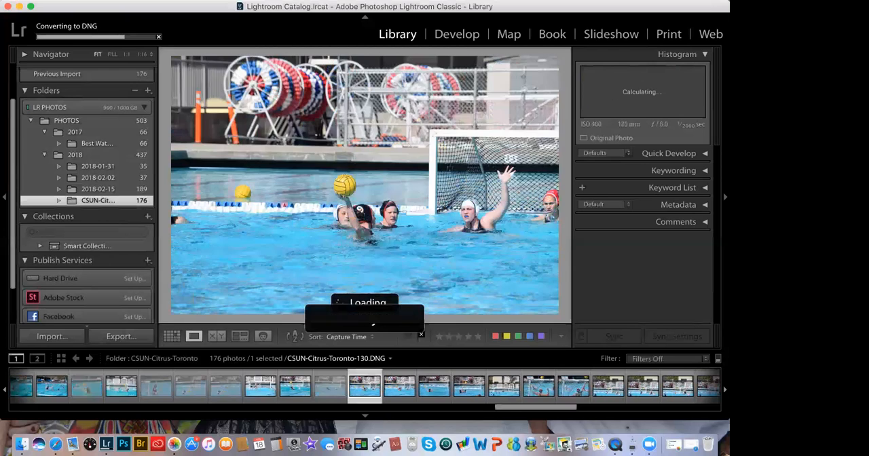
key(x)
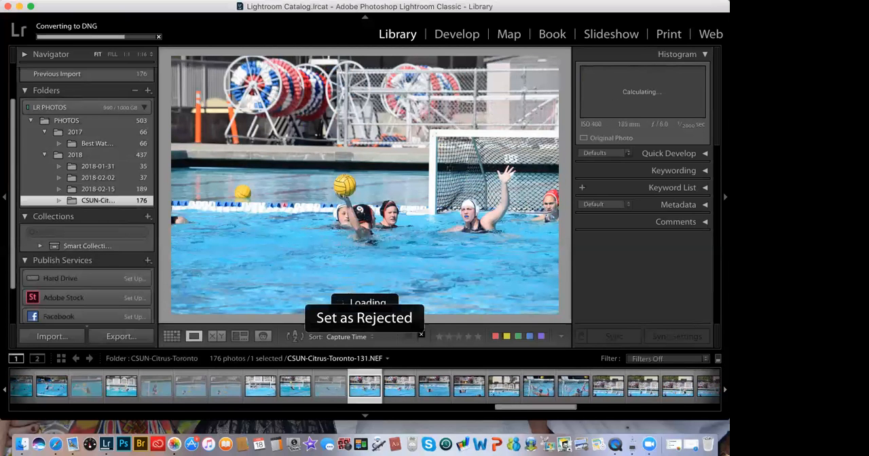
key(Left)
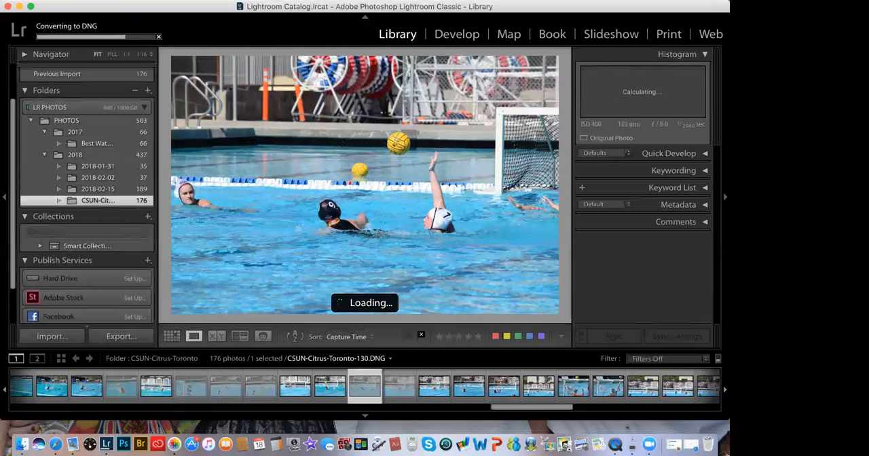
key(Left)
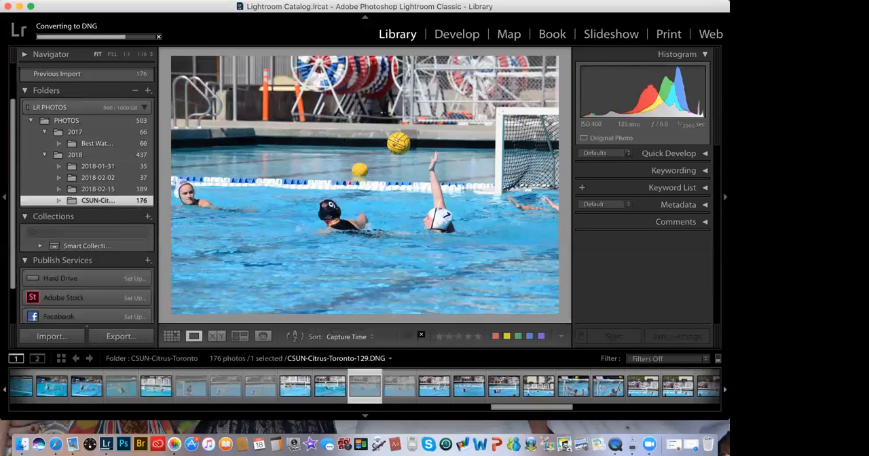
key(Right)
key(Right)
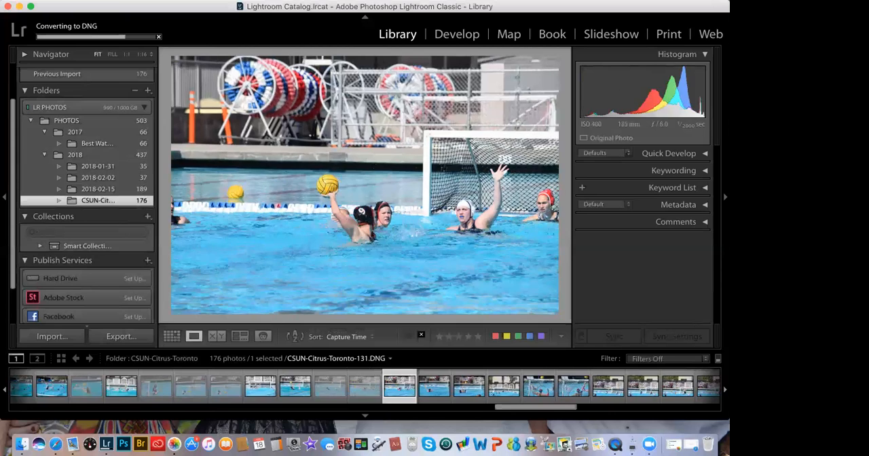
Step: Keep photo CSUN-Citrus-Toronto-132 unflagged and flag 133 and 134 as rejected
key(Right)
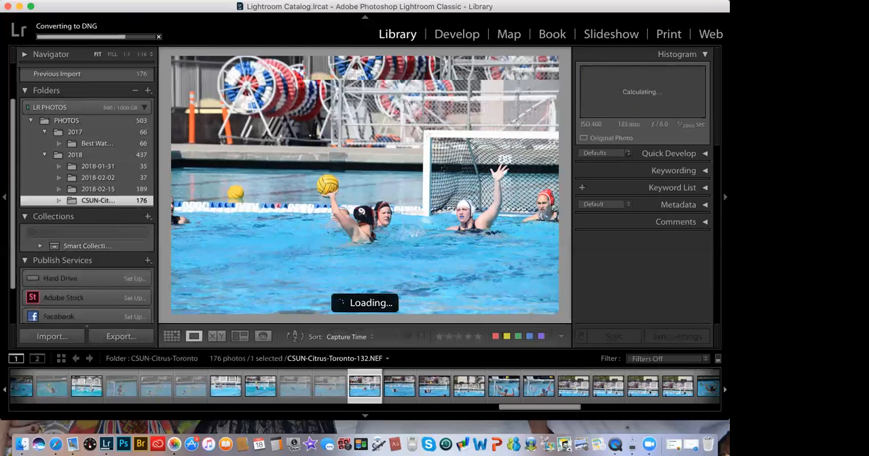
key(Right)
key(x)
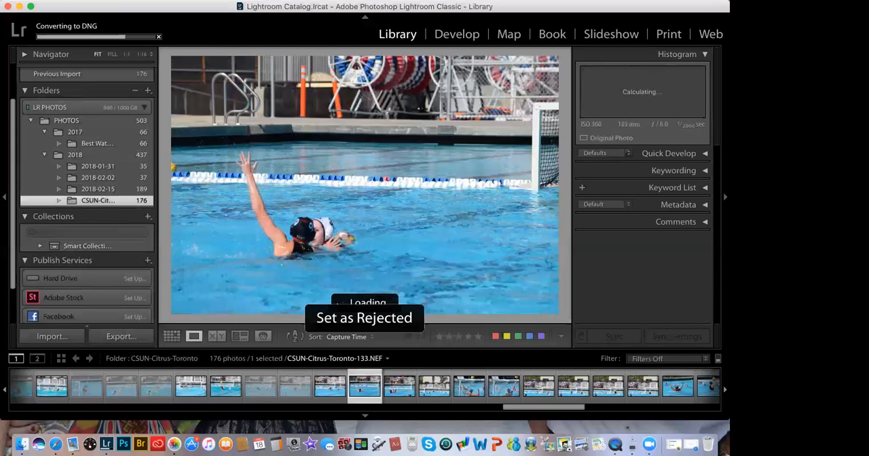
key(Right)
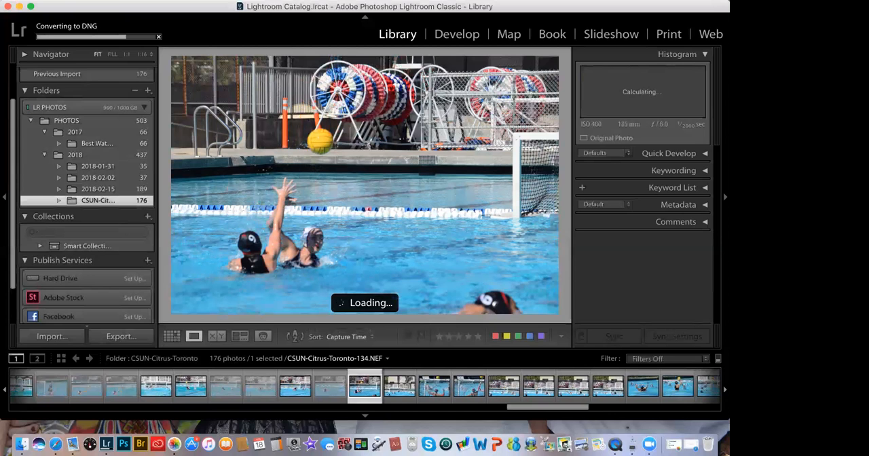
key(x)
key(Right)
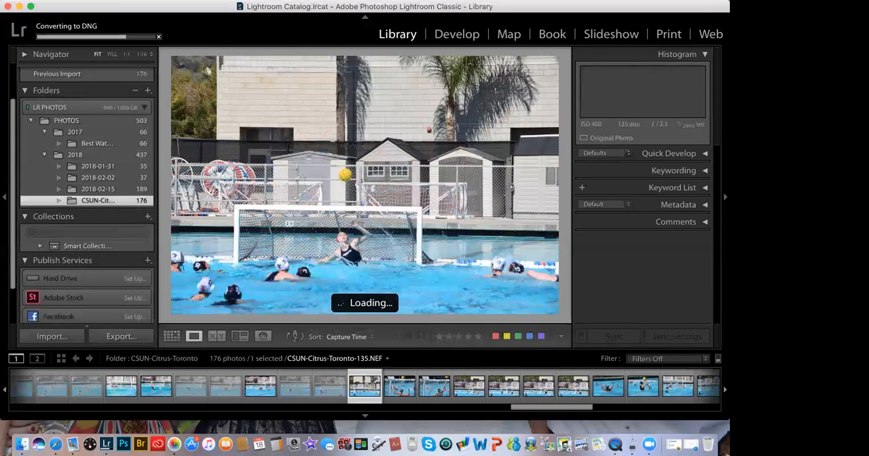
Step: Leave photo CSUN-Citrus-Toronto-135 unflagged and set 136, 137 and 138 as rejected
key(Right)
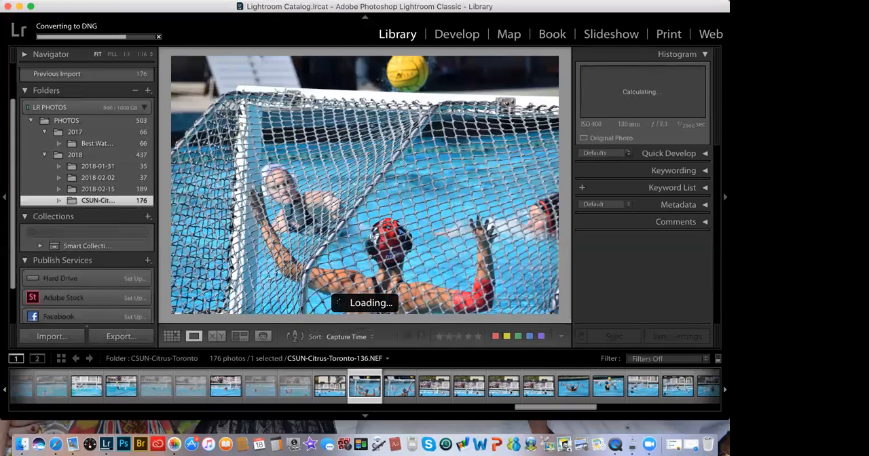
key(x)
key(Right)
key(x)
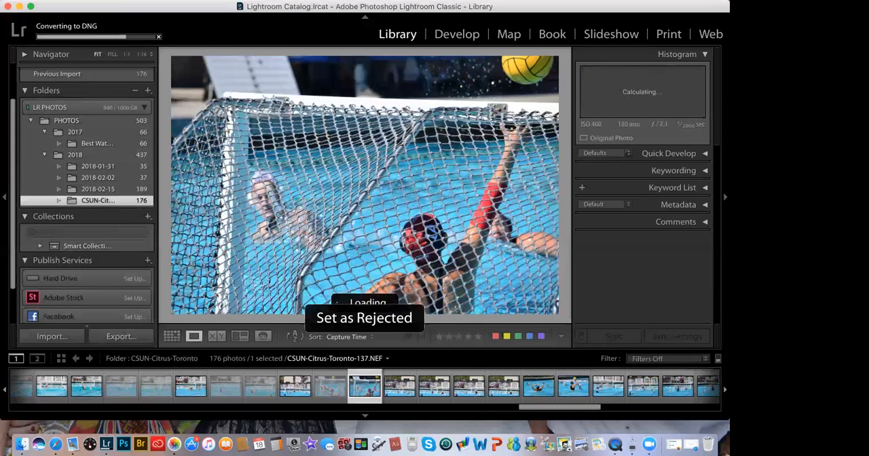
key(Right)
key(x)
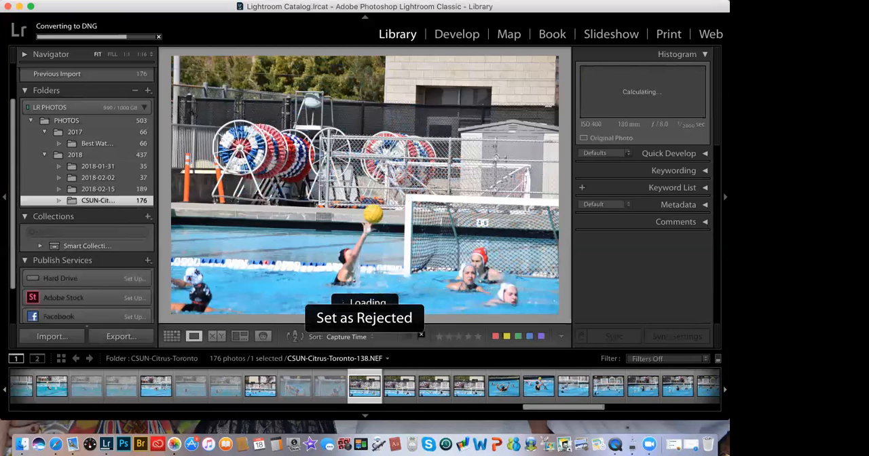
Step: Keep photos CSUN-Citrus-Toronto-139, 140 and 141 unflagged and reject 142
key(Right)
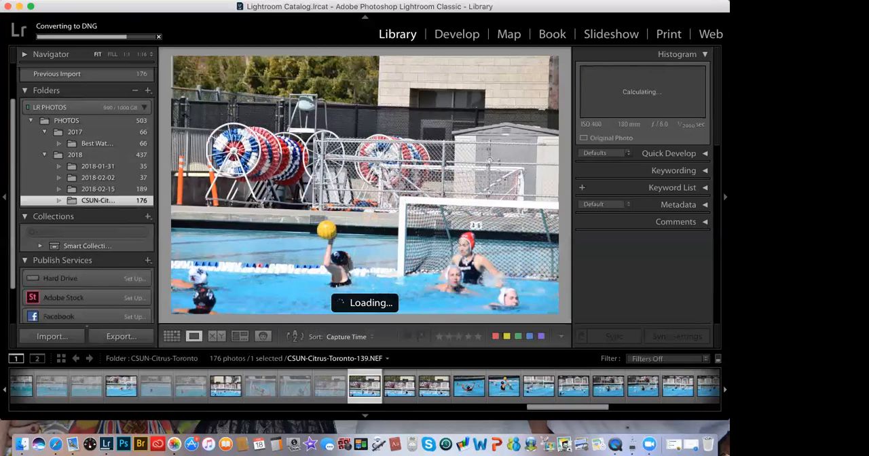
key(Right)
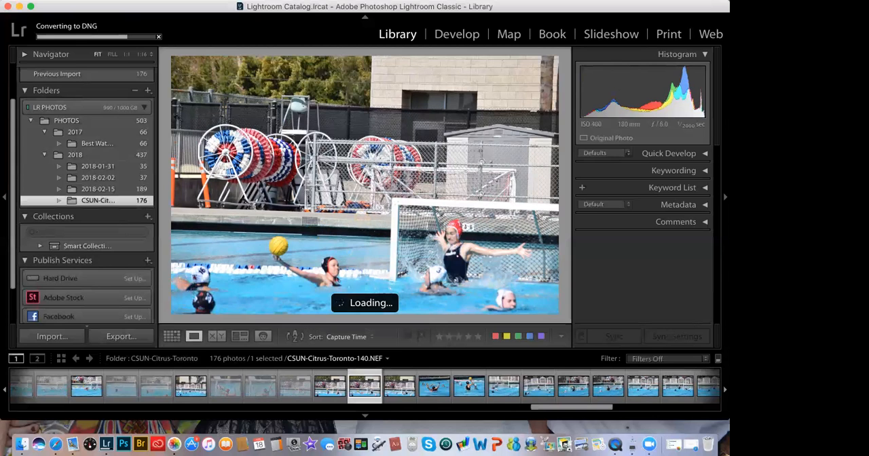
key(Right)
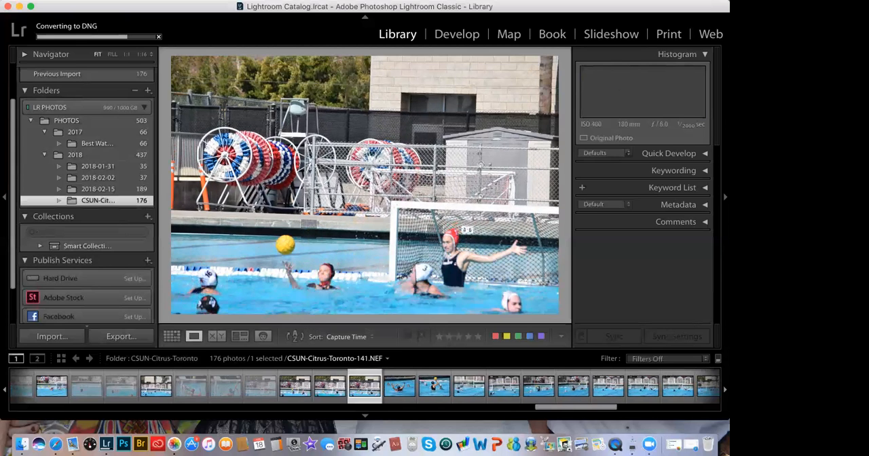
key(Right)
key(Right)
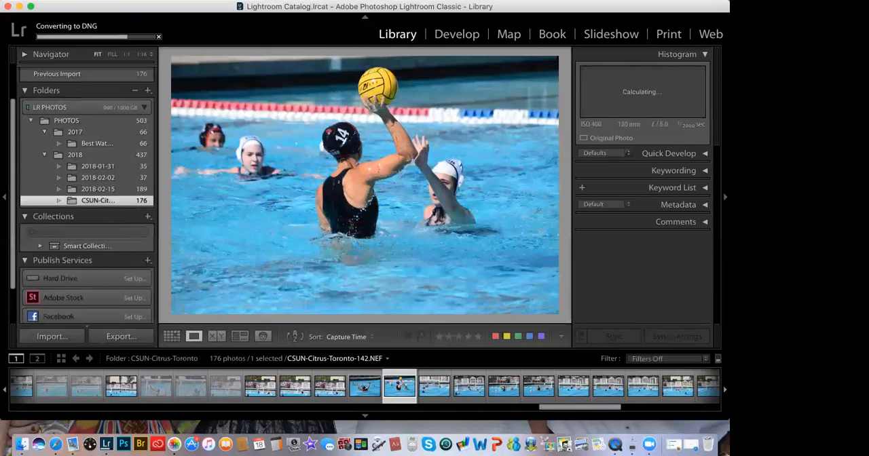
key(Left)
key(x)
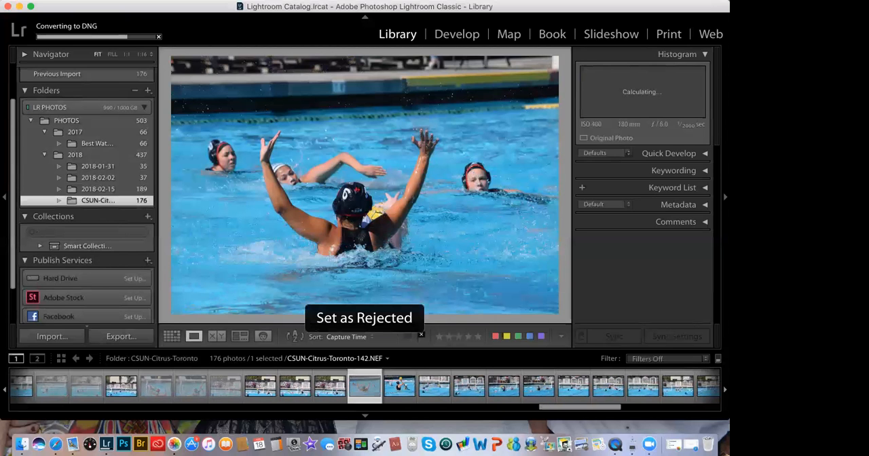
Step: Review photos CSUN-Citrus-Toronto-143 through 152, leave them all unflagged, and go on to 153
key(Right)
key(Right)
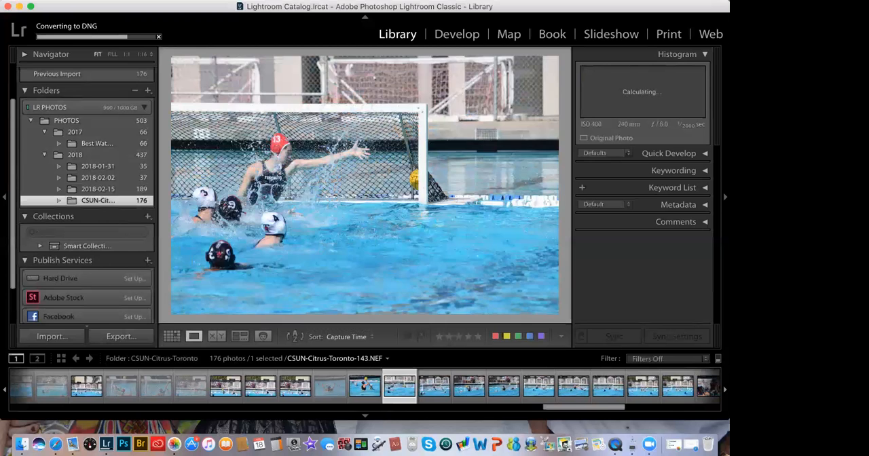
key(Right)
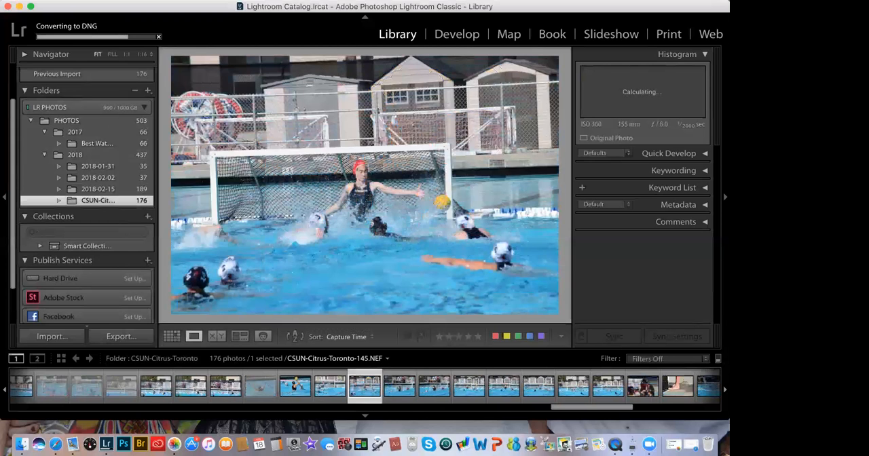
key(Right)
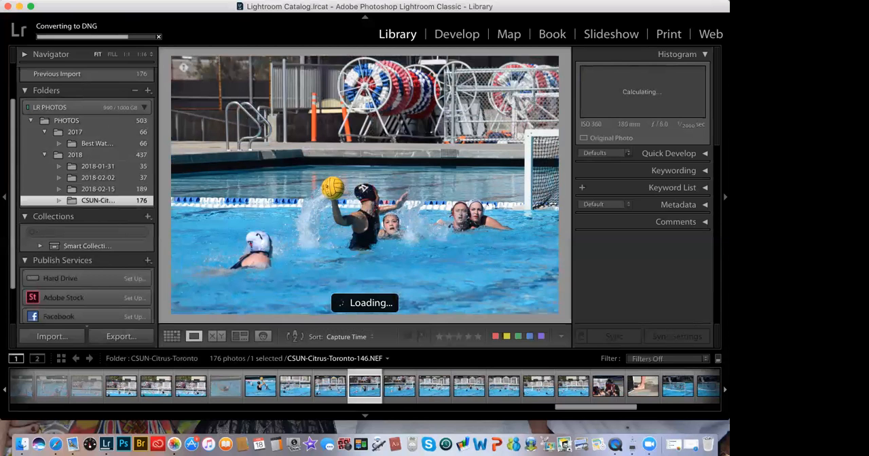
key(Right)
key(Right)
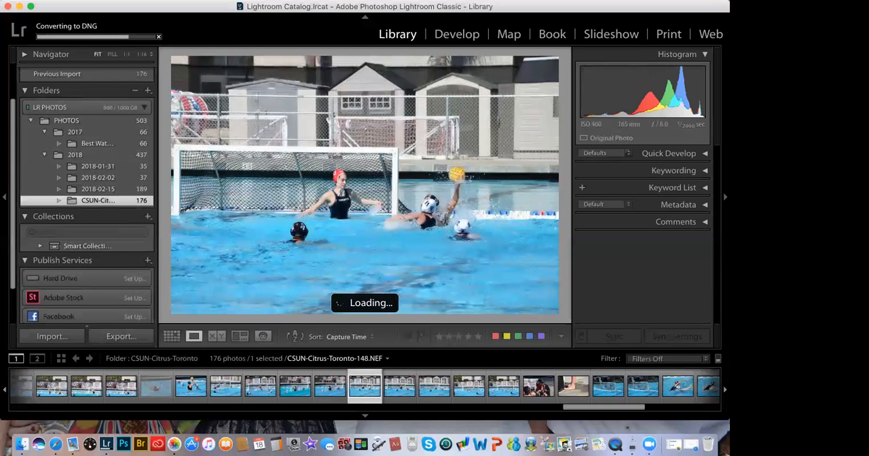
key(Right)
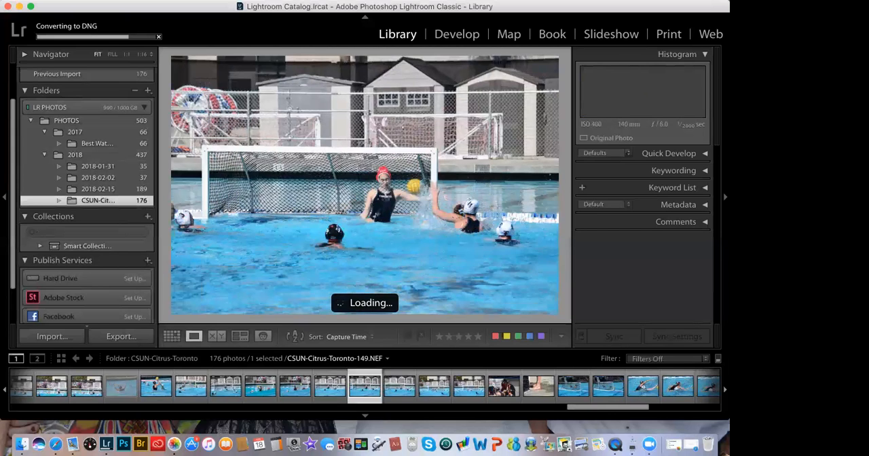
key(Right)
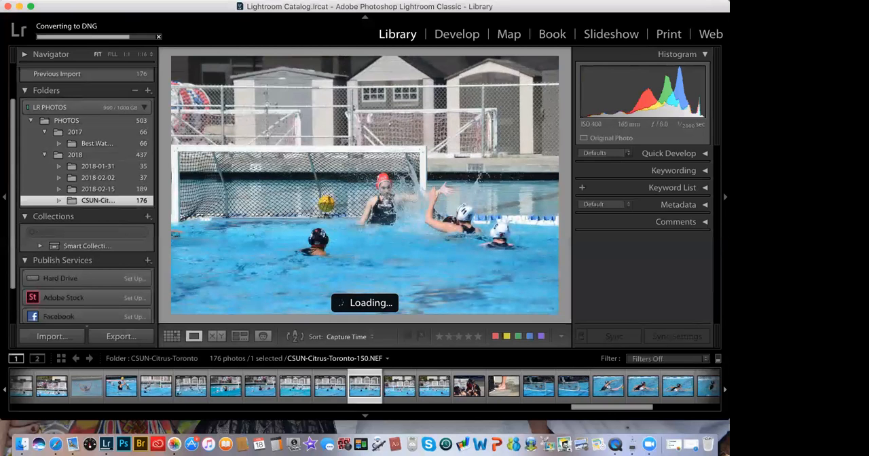
key(Right)
key(Right)
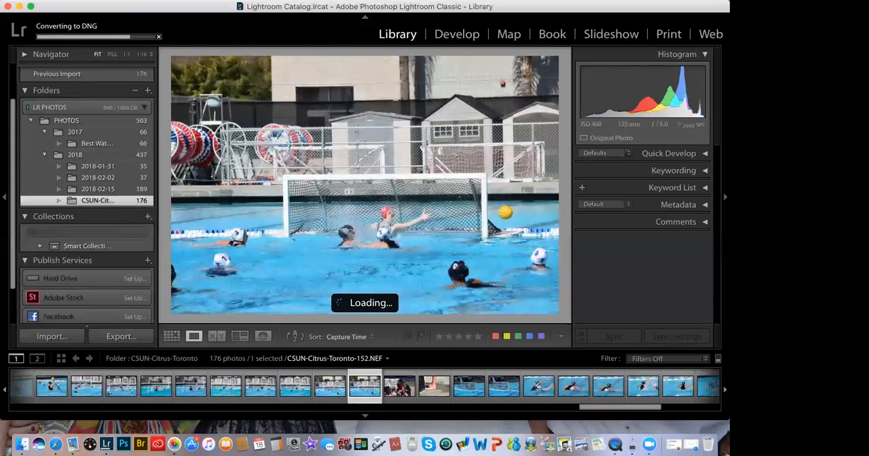
key(Right)
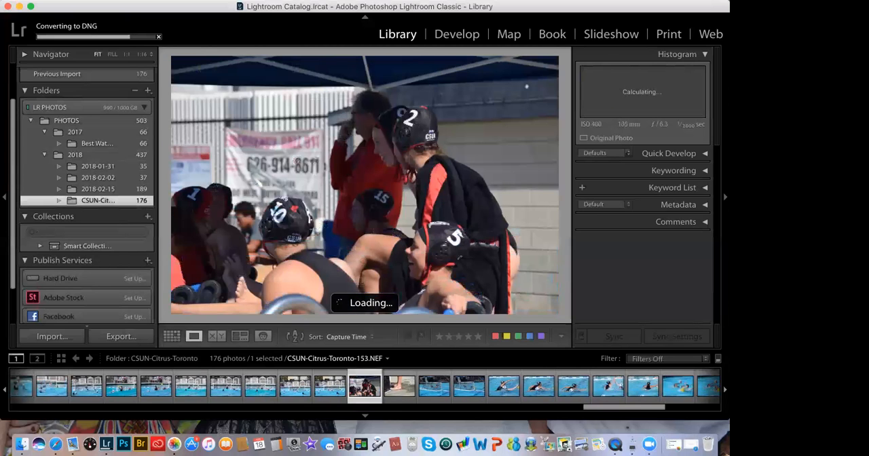
Step: Leave photos CSUN-Citrus-Toronto-153 and 154 unflagged and set 155 and 156 as rejected
key(Right)
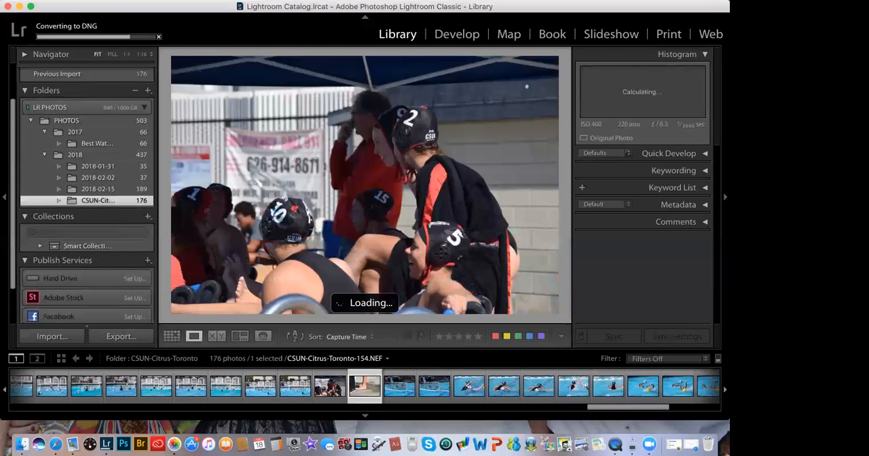
key(Right)
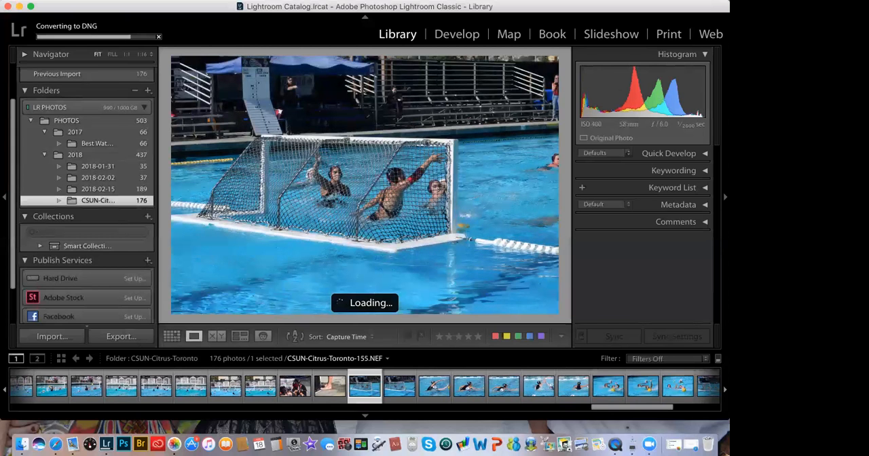
key(x)
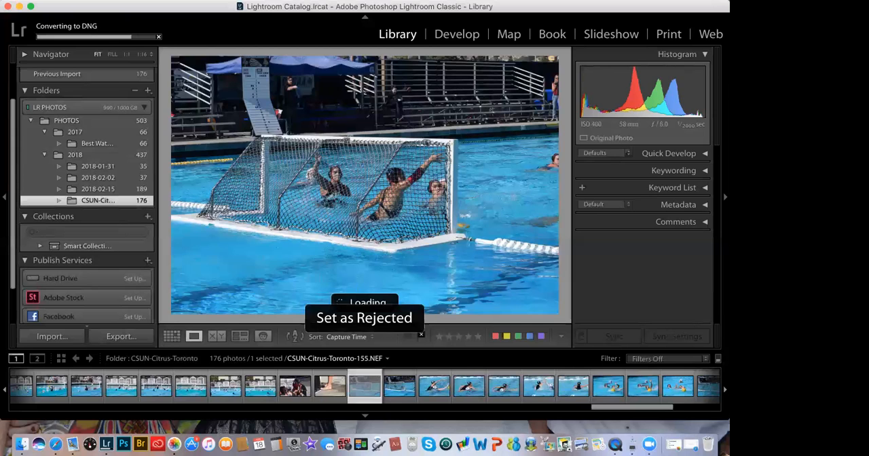
key(Right)
key(x)
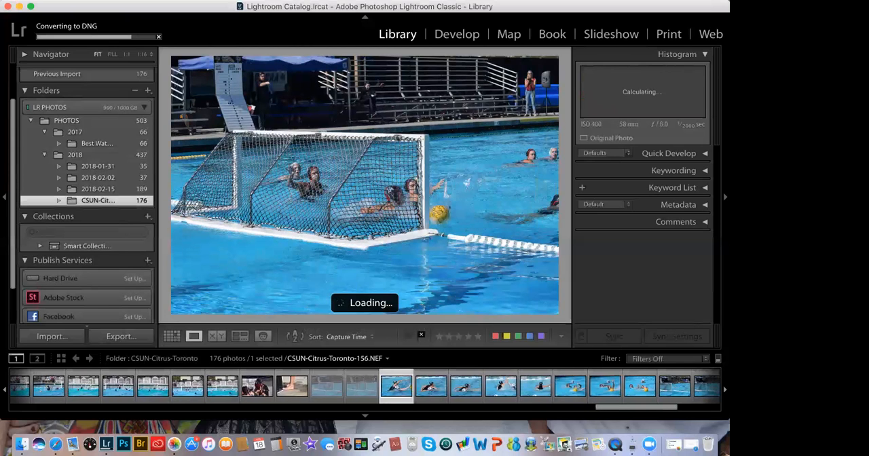
Step: Reject photo CSUN-Citrus-Toronto-157, keep 158 and 159 unflagged, and reject 160 and 161
key(Right)
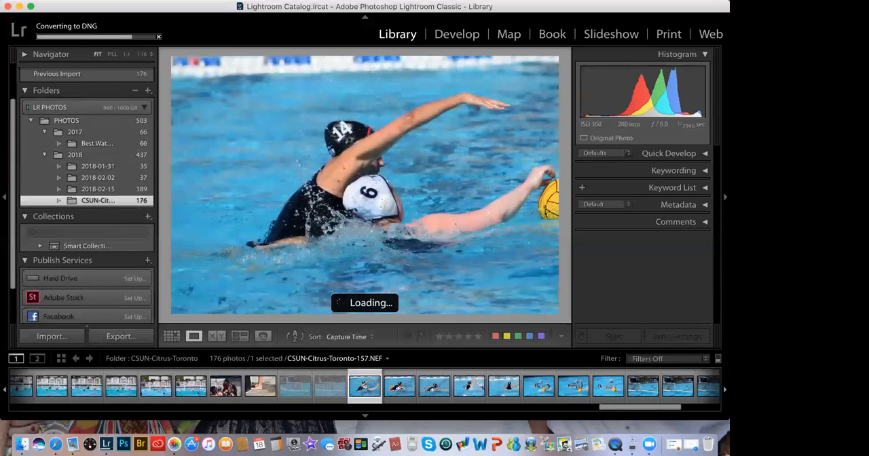
key(x)
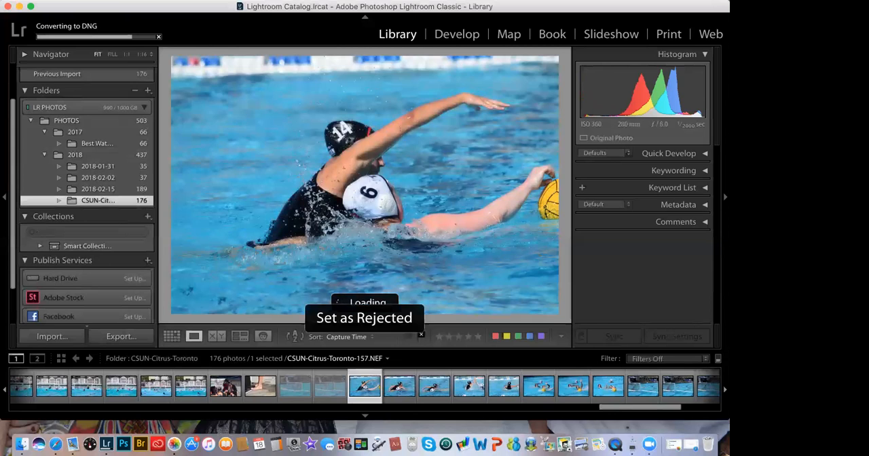
key(Right)
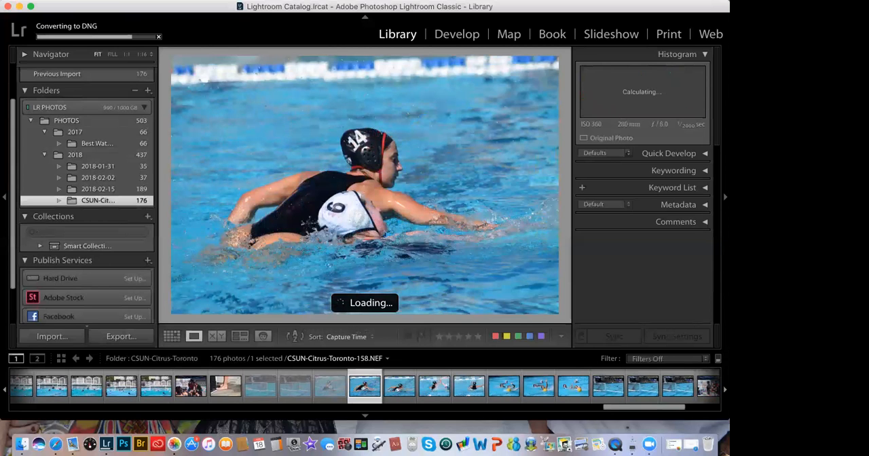
key(Right)
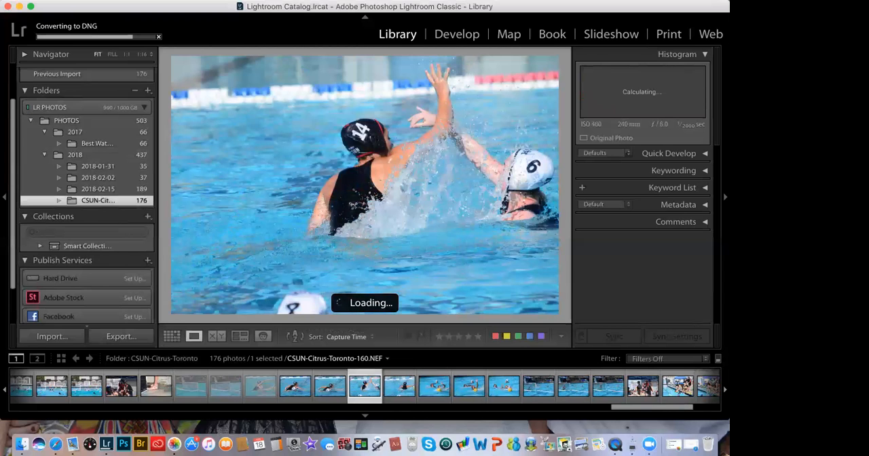
key(x)
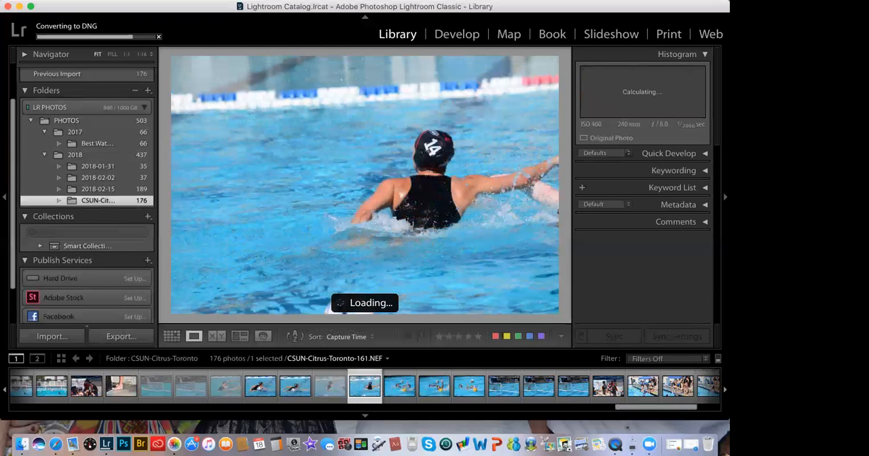
key(x)
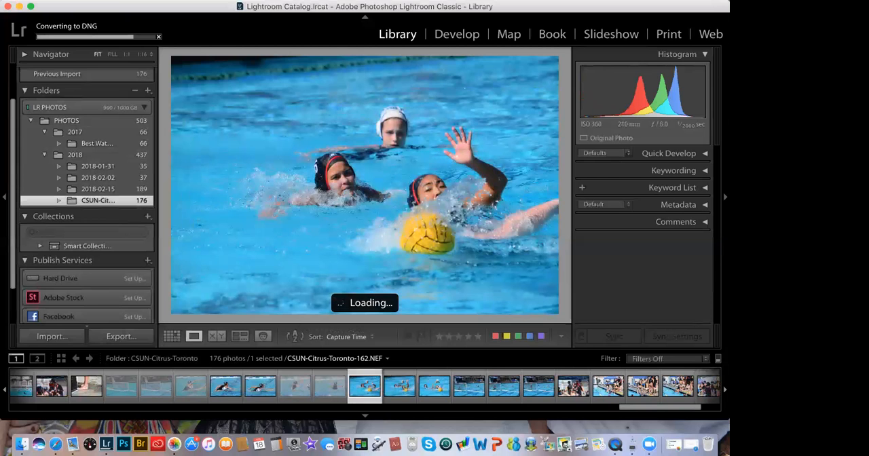
Step: Set photos CSUN-Citrus-Toronto-162, 163 and 164 as rejected
key(x)
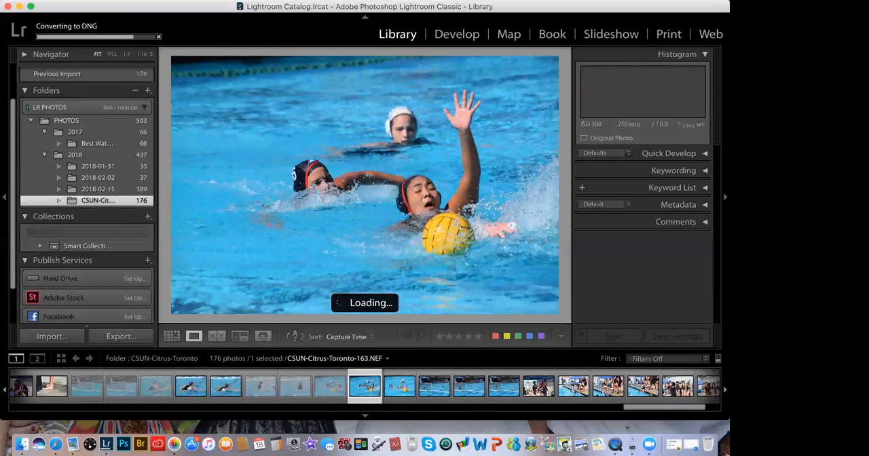
key(x)
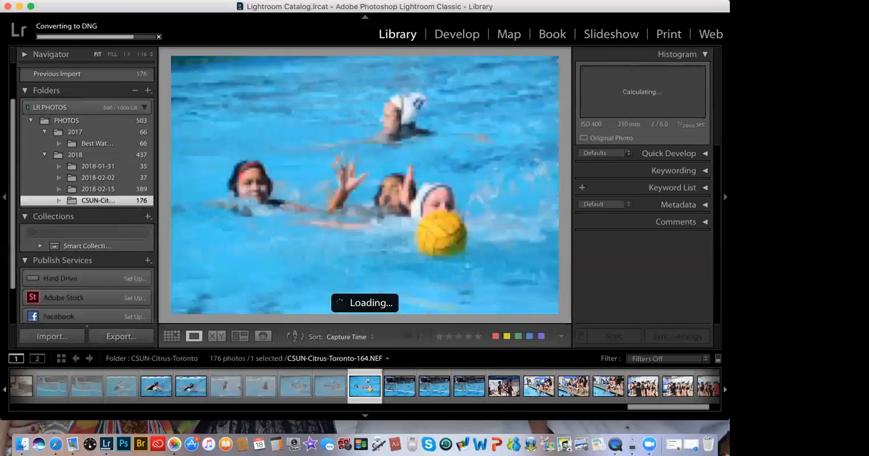
key(x)
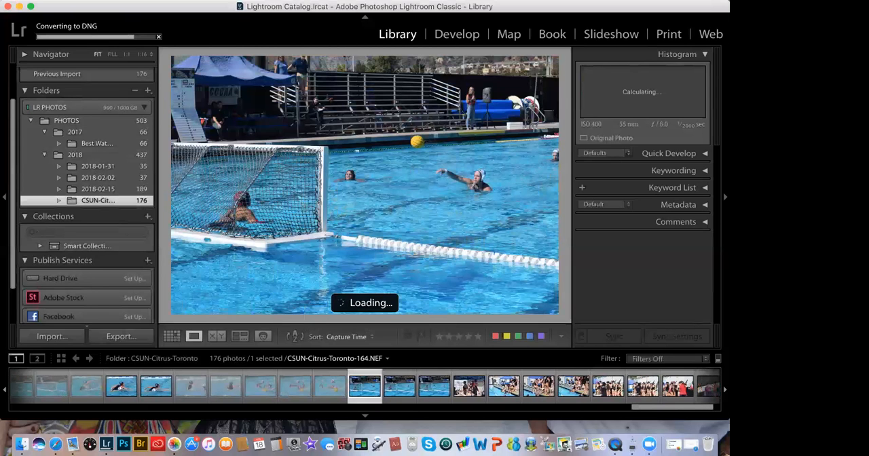
Step: Flag photo CSUN-Citrus-Toronto-165 as a pick instead of a reject, leave 166 unflagged, and reject 167
key(x)
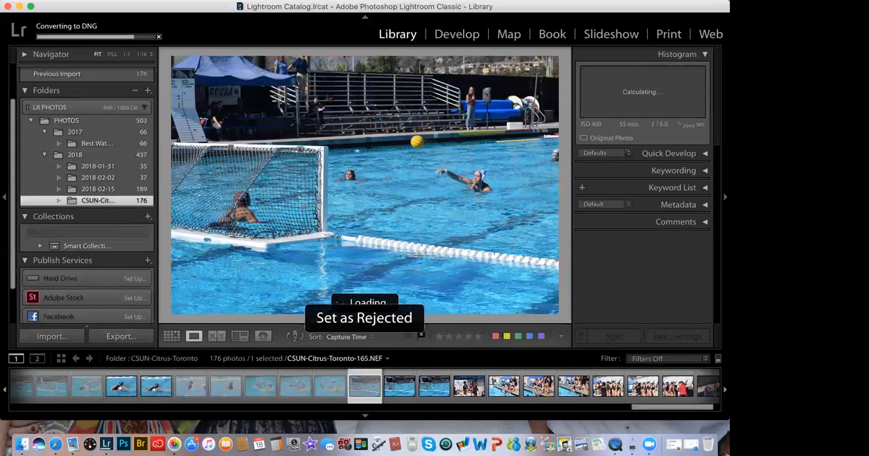
click(421, 336)
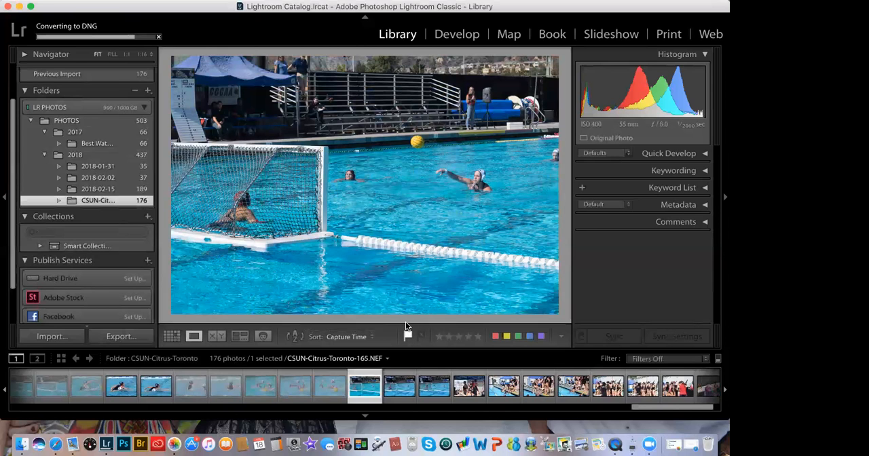
key(Right)
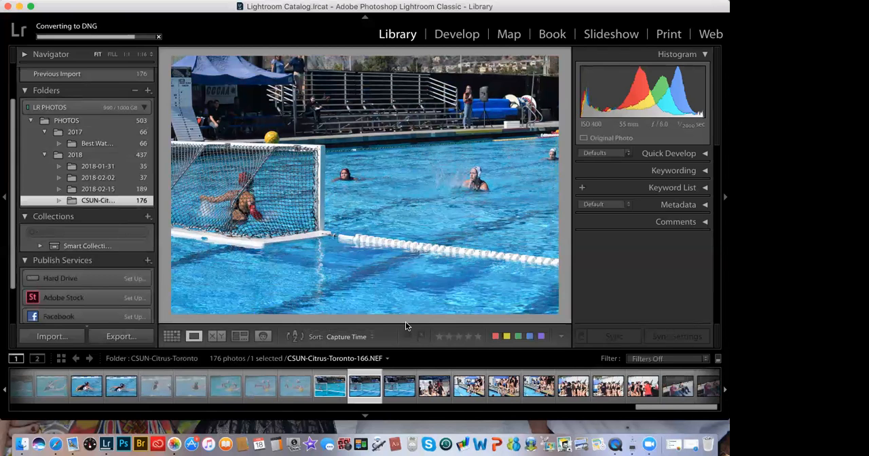
key(Right)
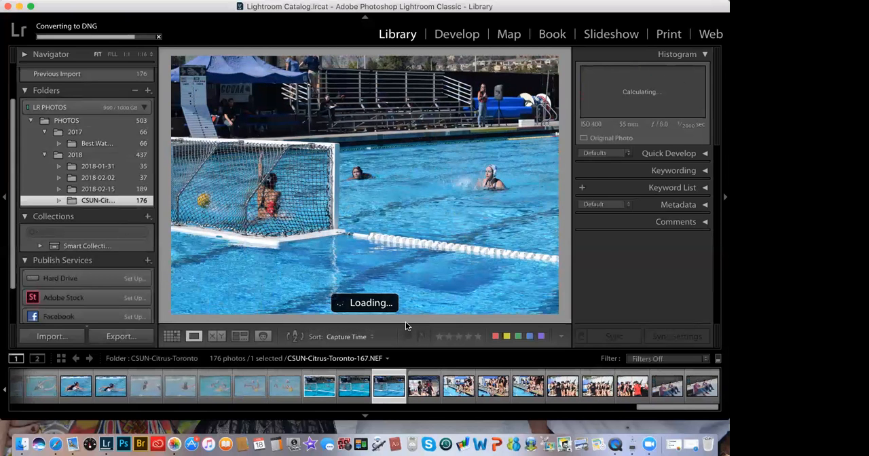
click(407, 326)
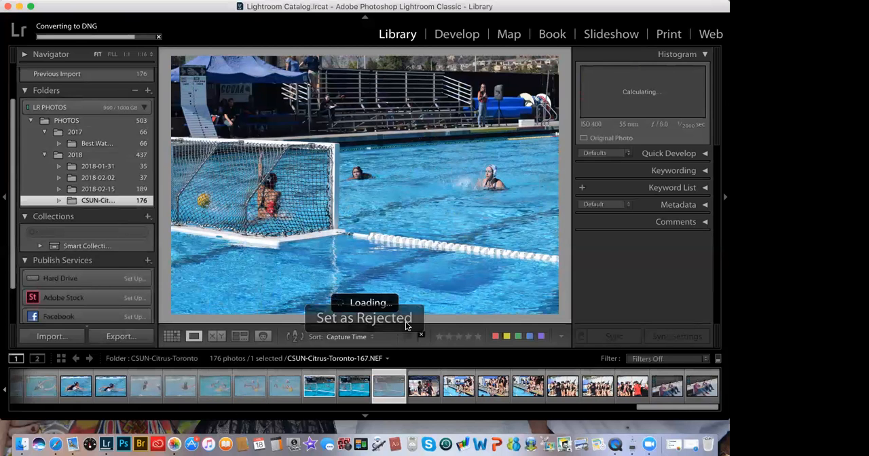
Step: Review photos CSUN-Citrus-Toronto-168 through 174 and leave them all unflagged
key(Right)
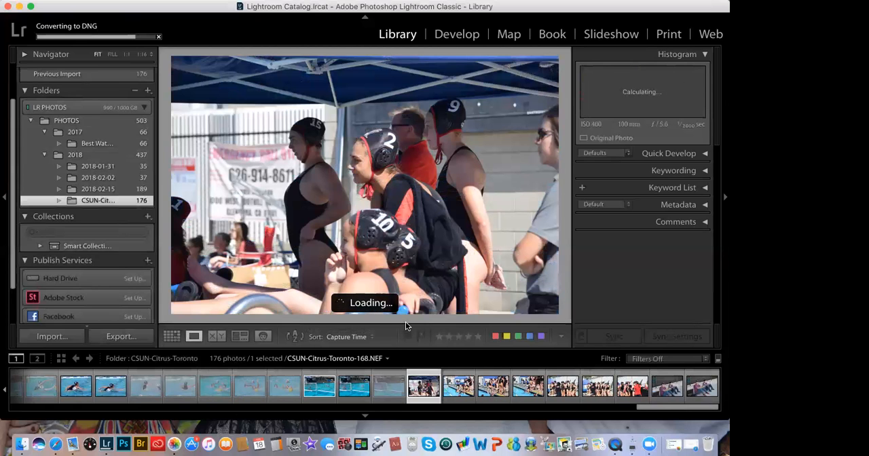
key(Right)
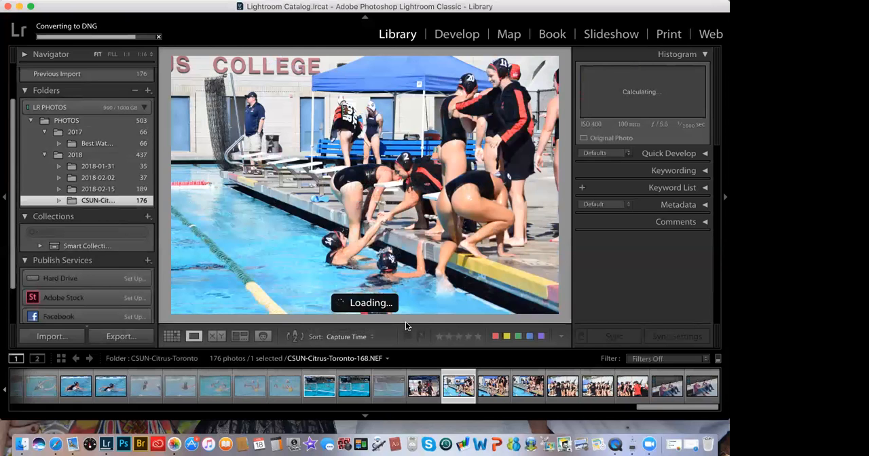
key(Right)
key(Right)
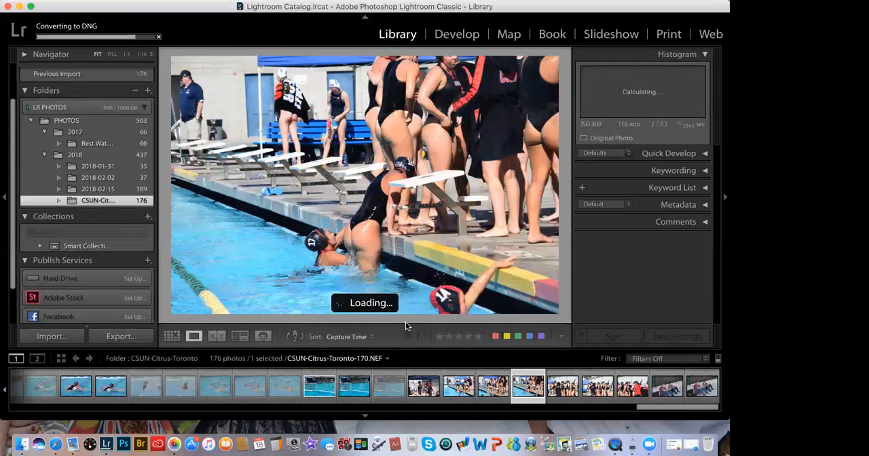
key(Right)
key(Right)
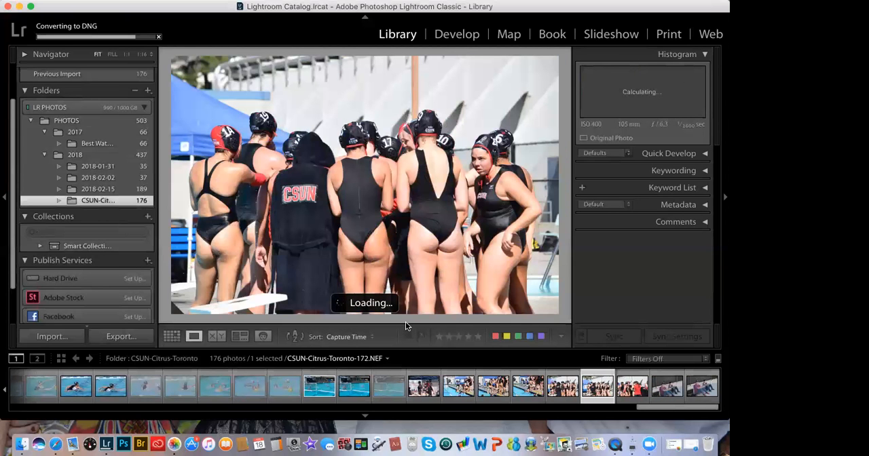
key(Right)
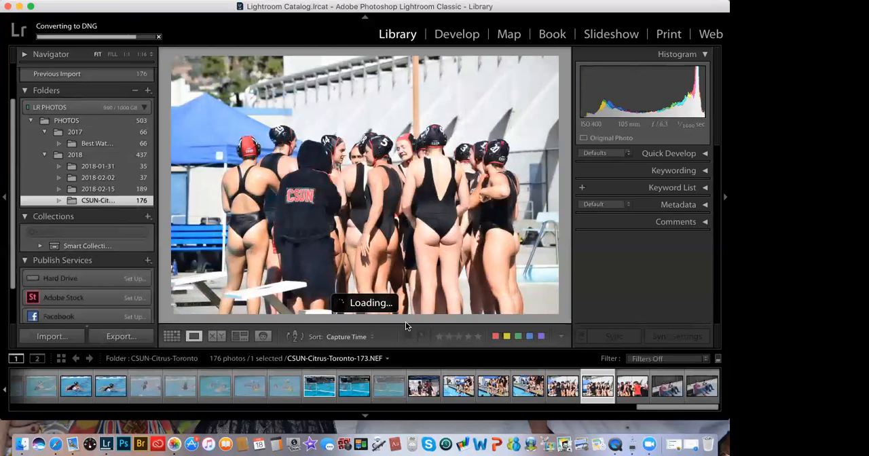
key(Right)
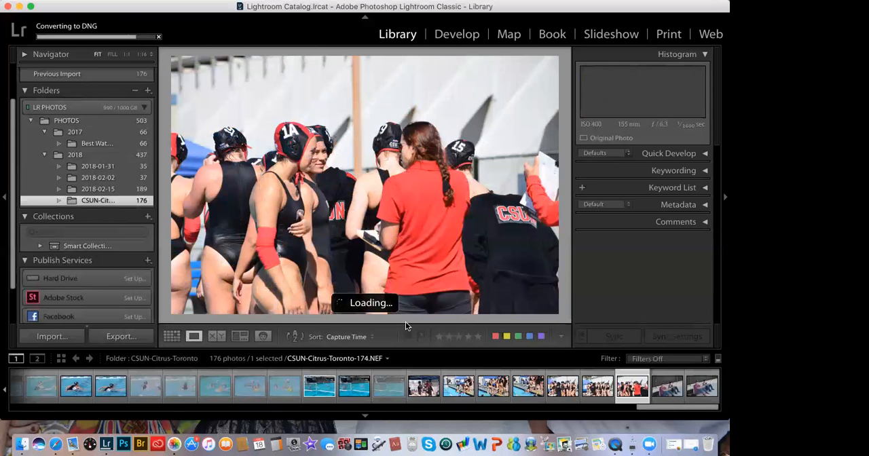
Step: Compare photos CSUN-Citrus-Toronto-175 and 176, reject 175, and keep 176 unflagged
key(Right)
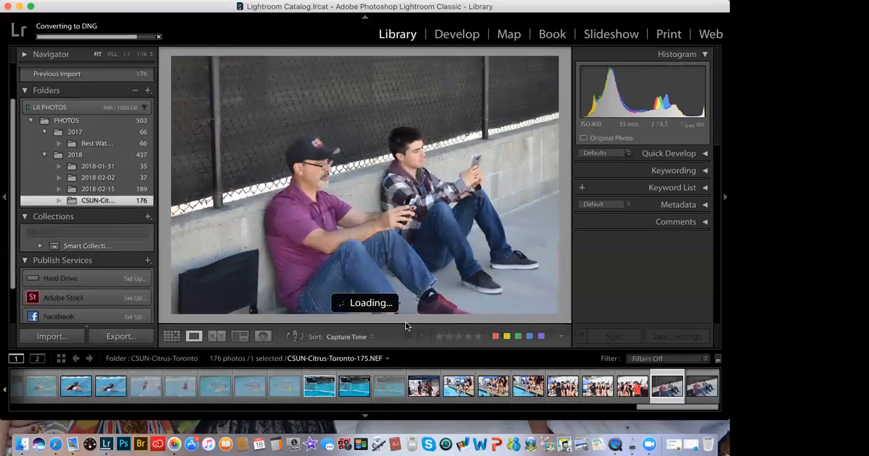
key(Right)
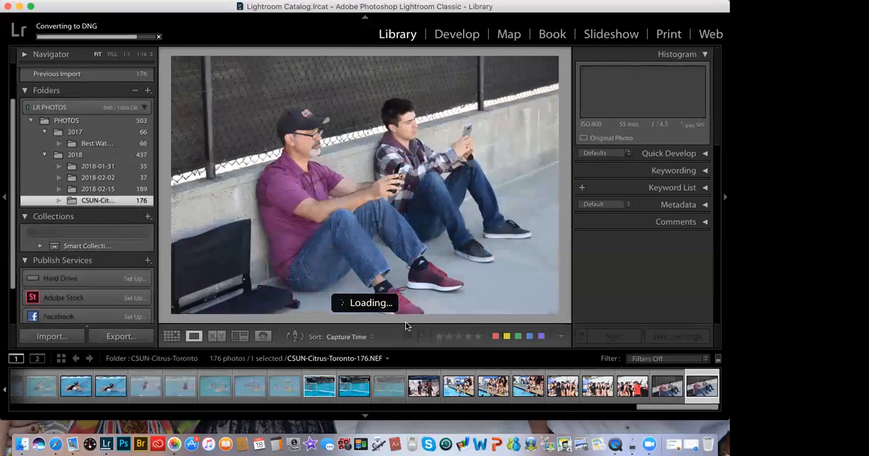
key(Left)
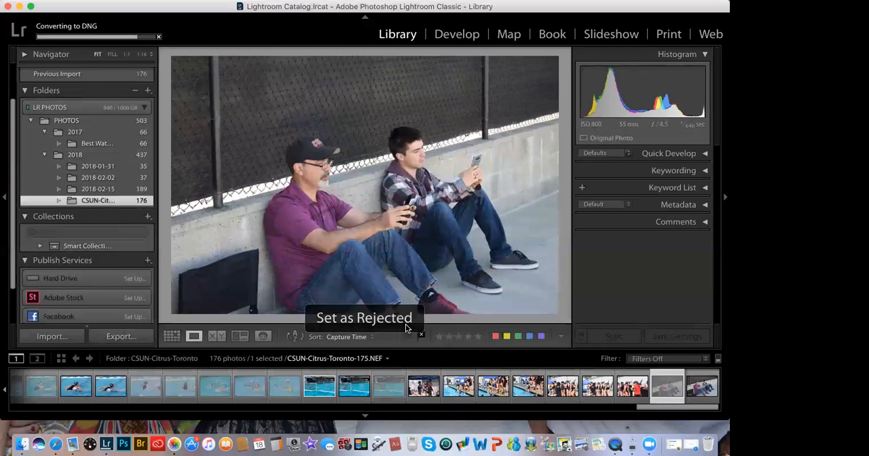
click(405, 327)
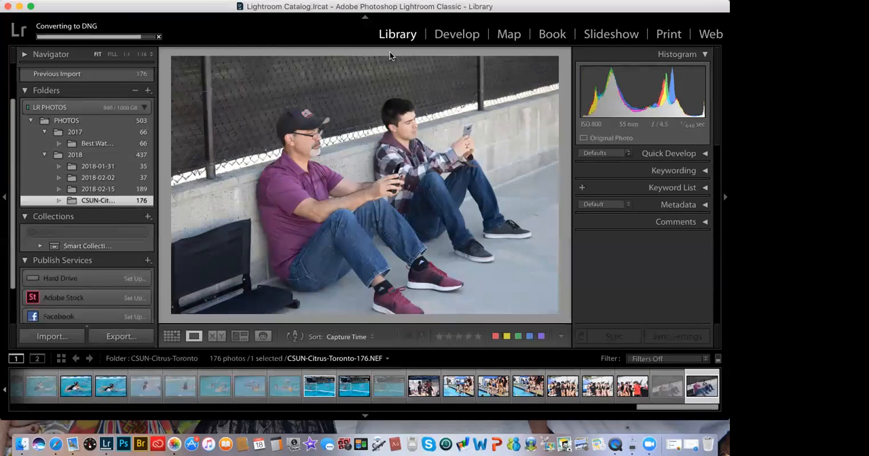
Step: Display the folder's photos in Grid view with the Library Filter bar shown
mouse_move(245, 3)
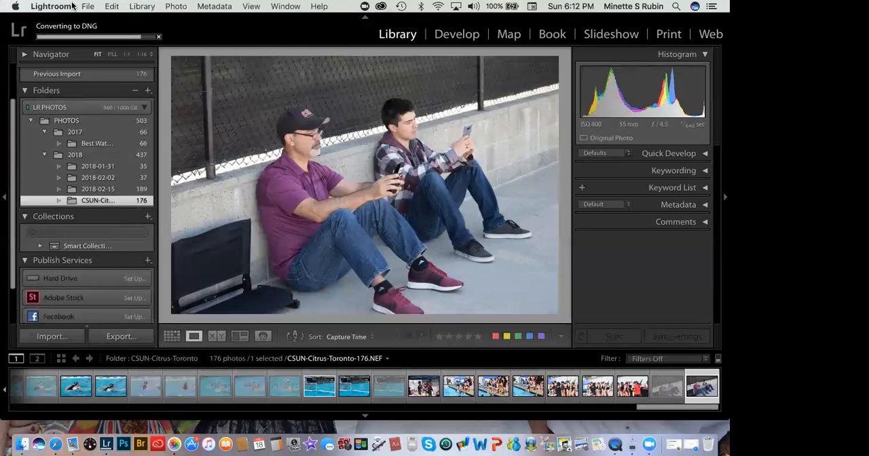
click(252, 6)
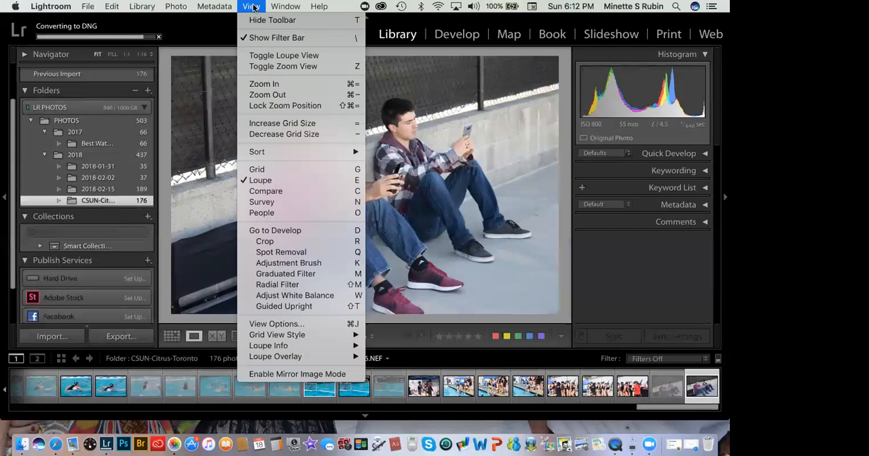
click(265, 40)
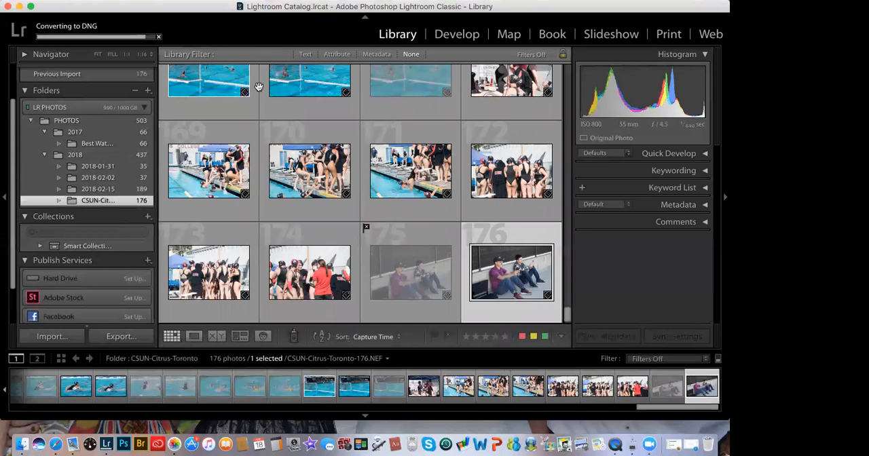
scroll(259, 86, up, 1)
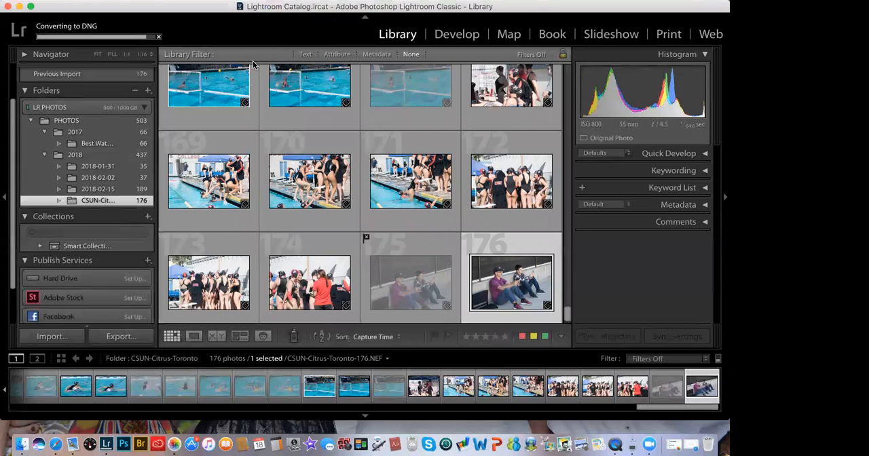
Step: Filter the CSUN-Citrus-Toronto folder by attribute to show only rejected photos, and dismiss the DNG conversion message
click(333, 54)
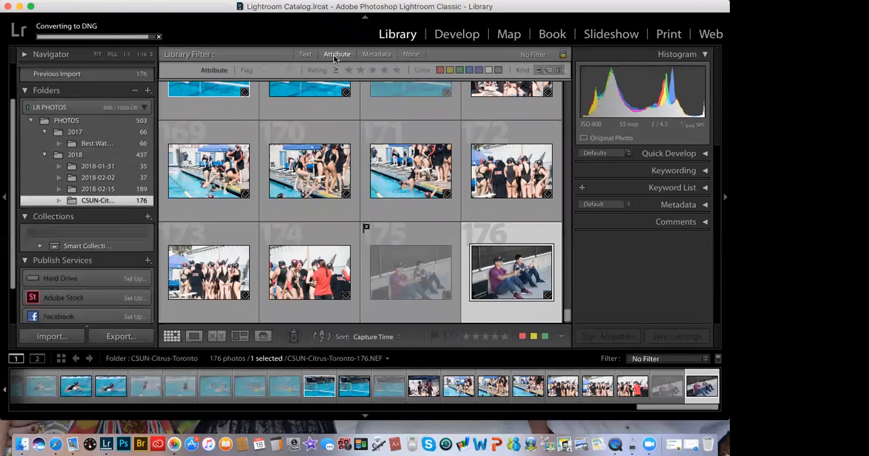
click(289, 71)
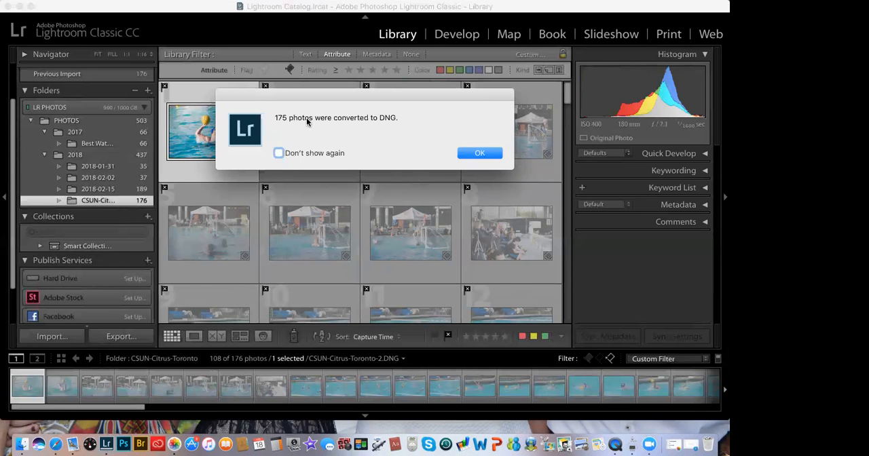
click(426, 137)
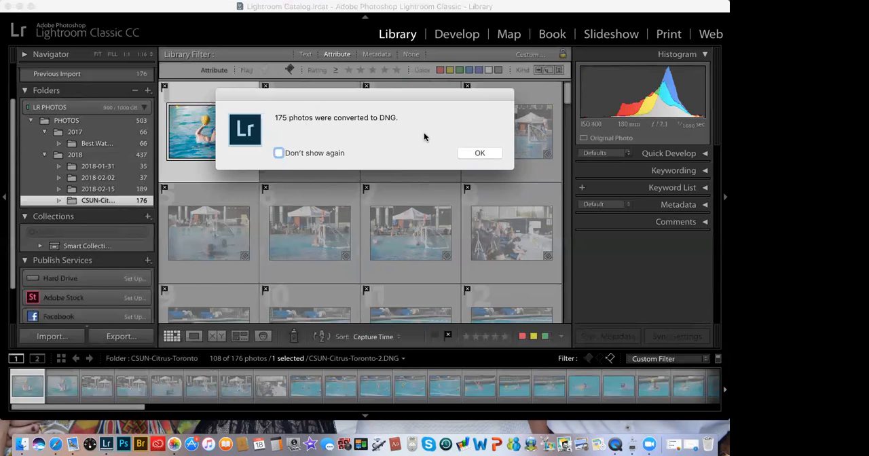
Step: Select all the filtered rejected photos in the CSUN-Citrus-Toronto folder and delete them from disk
click(480, 154)
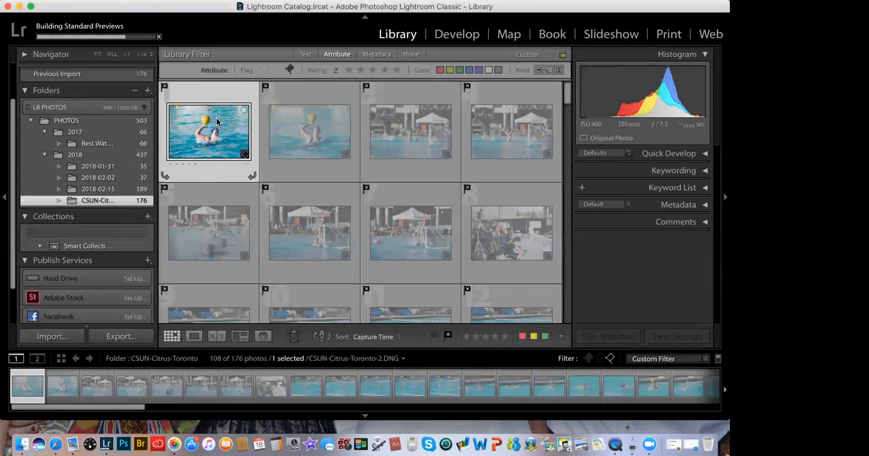
key(super+a)
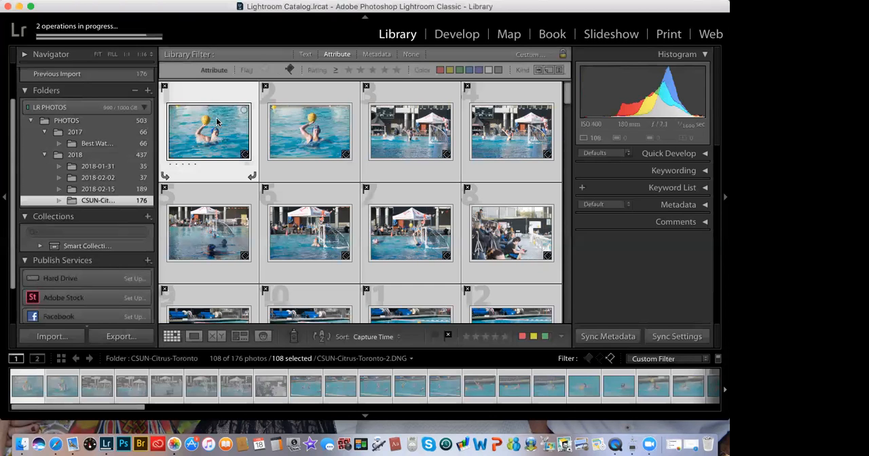
key(BackSpace)
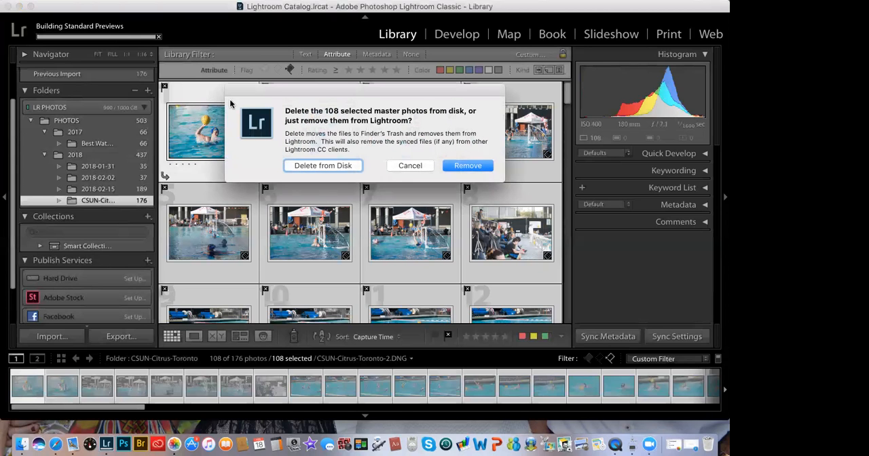
click(325, 169)
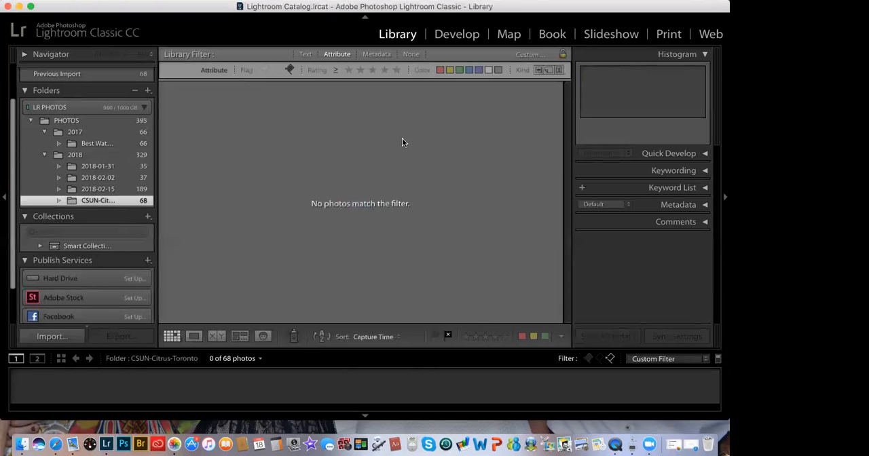
Step: Turn off the library filter and look over the photos left in the CSUN-Citrus-Toronto folder
click(407, 54)
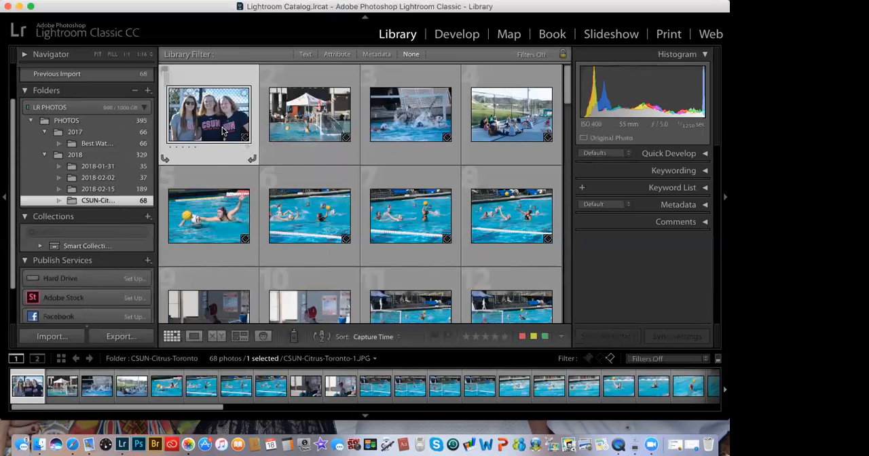
scroll(295, 202, down, 2)
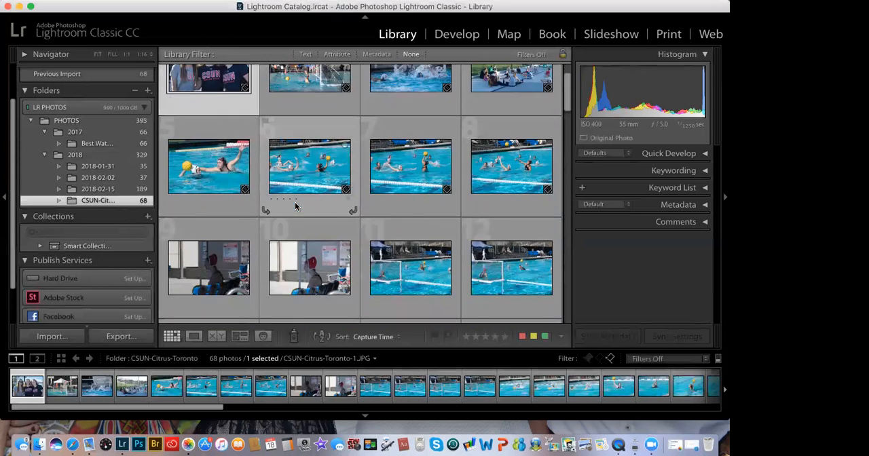
scroll(295, 206, down, 10)
scroll(294, 206, down, 10)
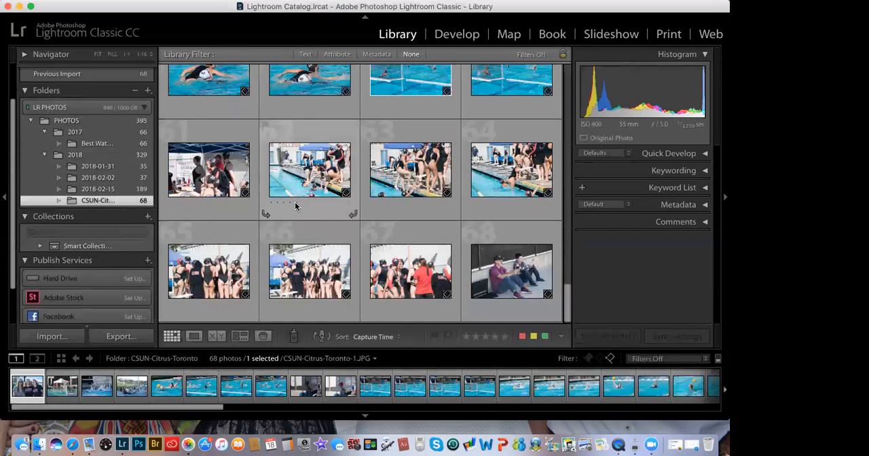
scroll(295, 202, up, 20)
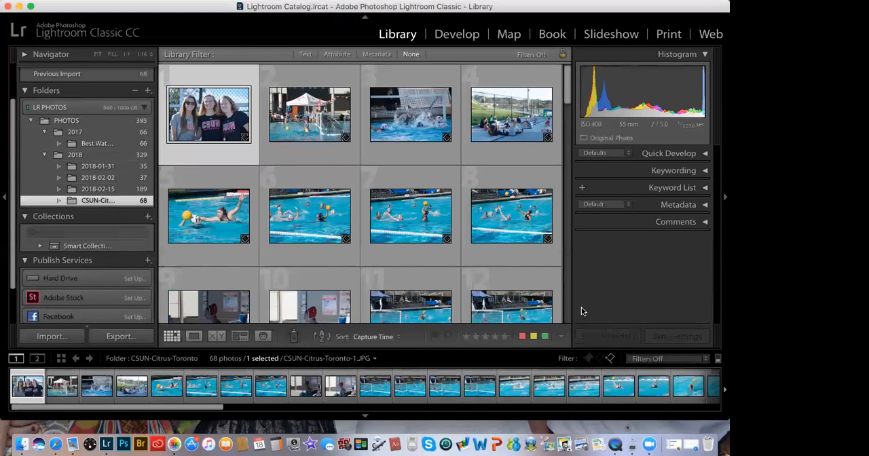
Step: Open CSUN-Citrus-Toronto-1 in Loupe view and browse through the folder's photos to CSUN-Citrus-Toronto-98
mouse_move(218, 130)
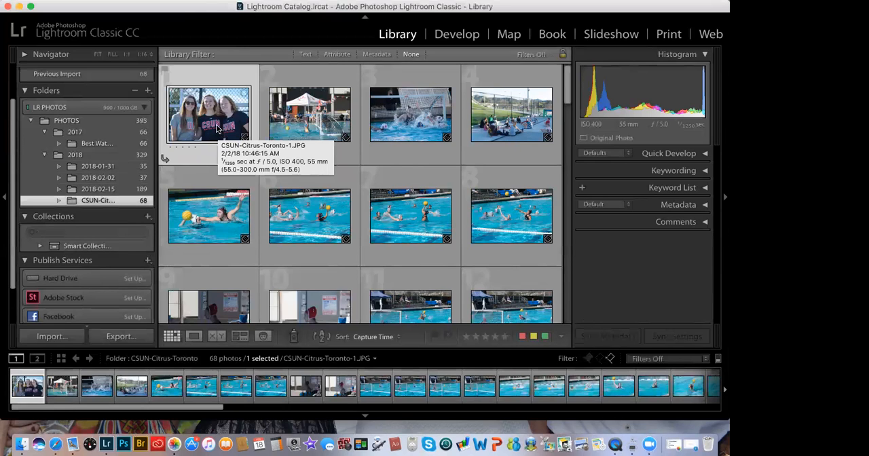
double_click(217, 129)
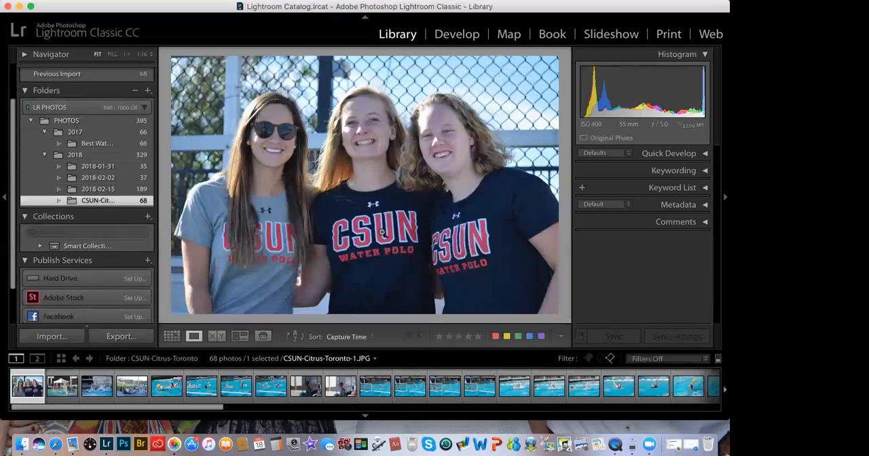
key(Left)
key(Left)
key(Left)
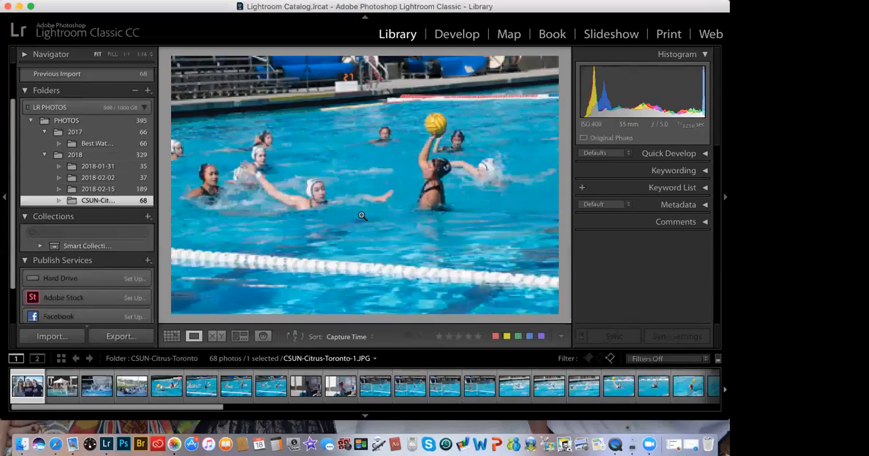
key(Right)
key(Right)
key(Right)
key(Right)
key(Right)
key(Right)
key(Right)
key(Right)
key(Right)
key(Right)
key(Right)
key(Right)
key(Right)
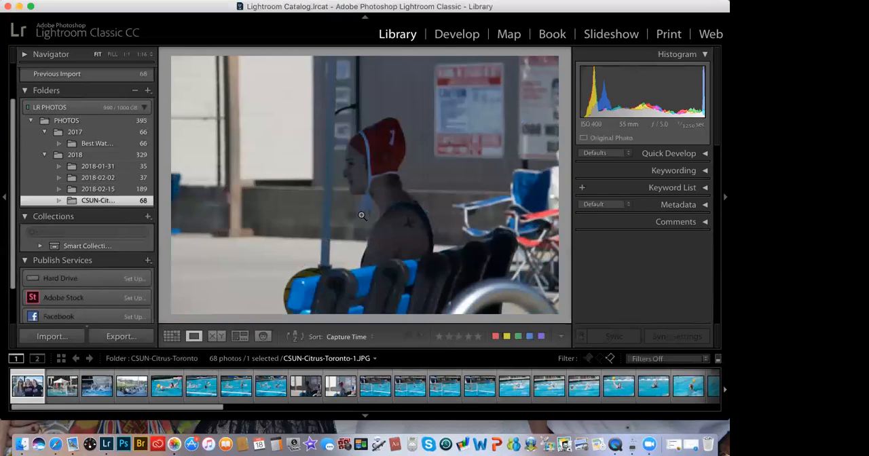
key(Right)
key(Right)
key(Right)
key(Right)
key(Right)
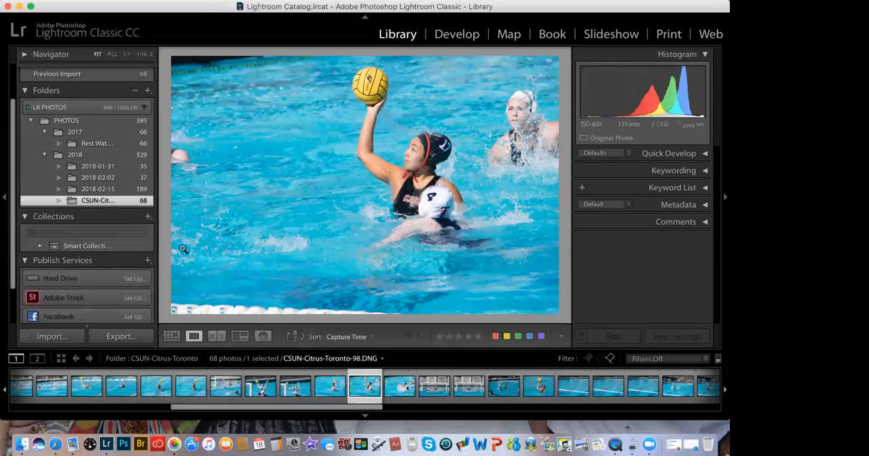
Step: Examine the export settings for CSUN-Citrus-Toronto-98, from location and naming to sizing and watermark, and close them without exporting
click(120, 337)
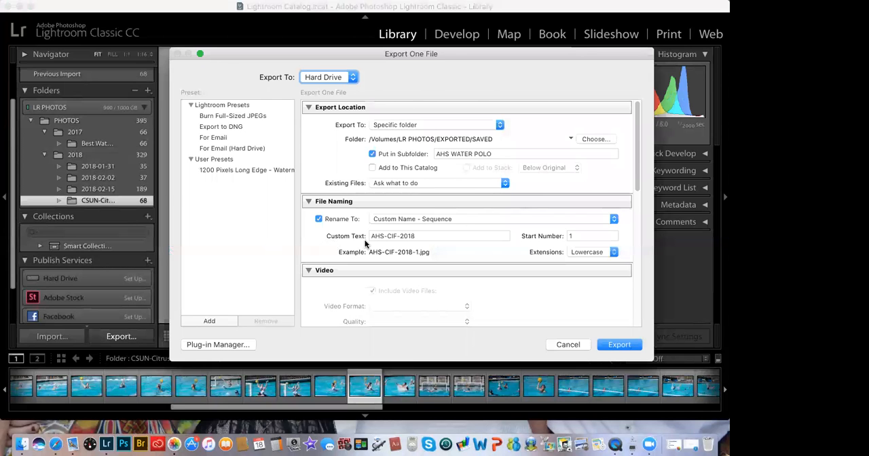
scroll(365, 243, down, 5)
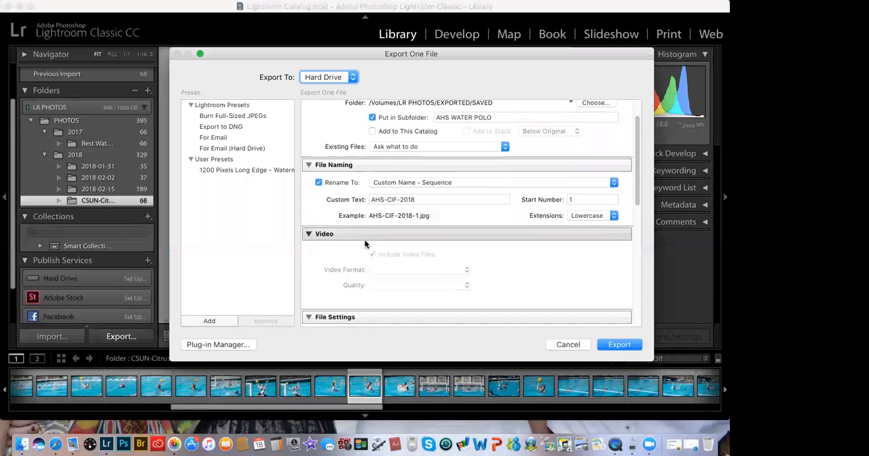
scroll(365, 245, down, 6)
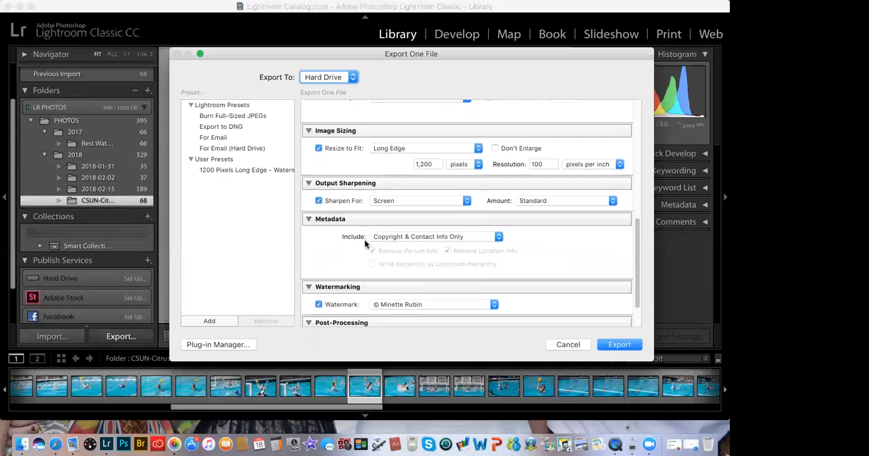
scroll(365, 244, up, 11)
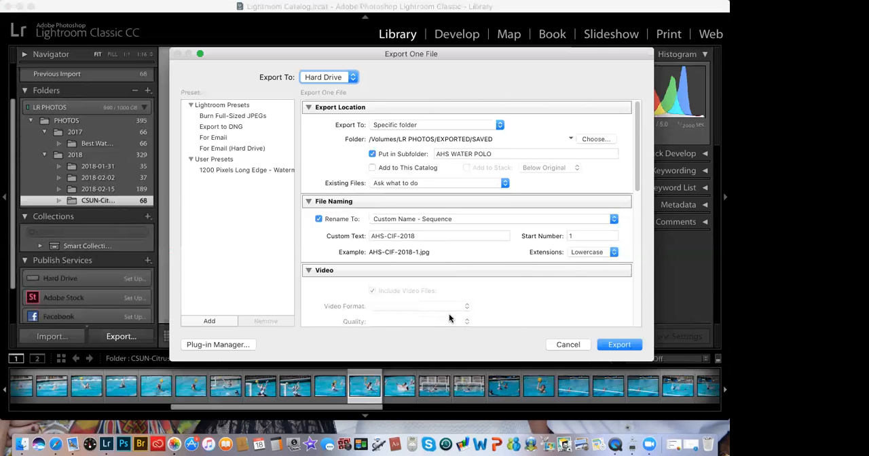
click(568, 345)
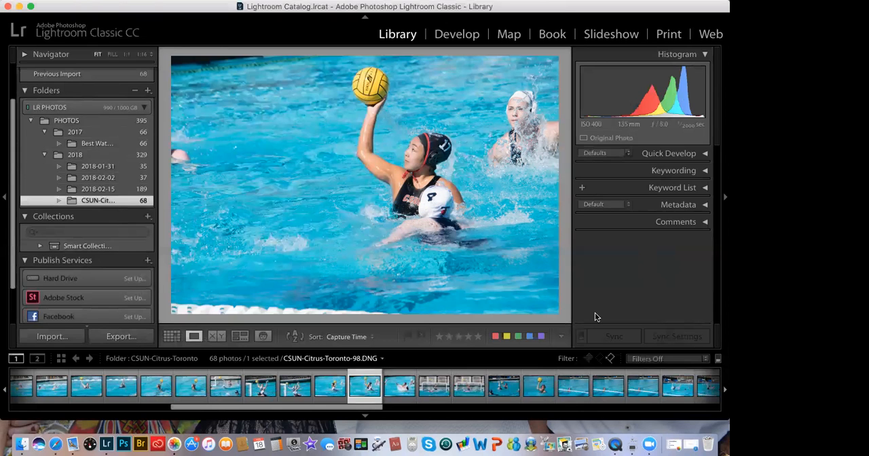
Step: Reopen the export settings for CSUN-Citrus-Toronto-98, check the destination folder choice, and turn off file renaming
click(128, 337)
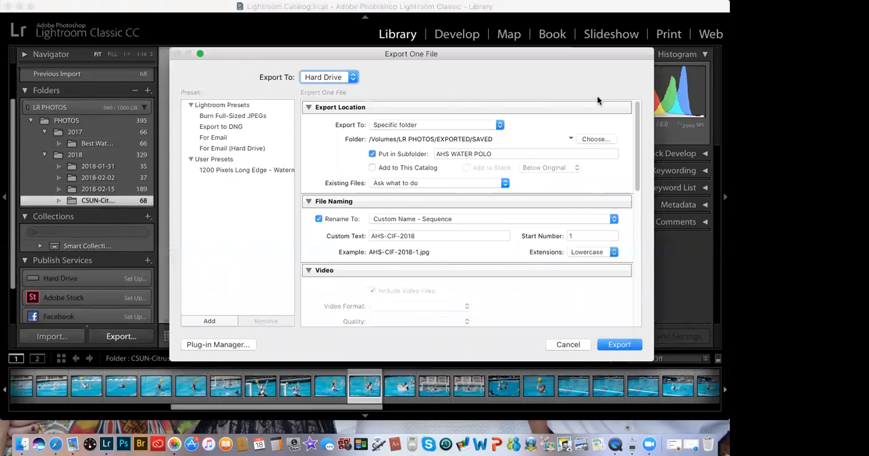
click(608, 139)
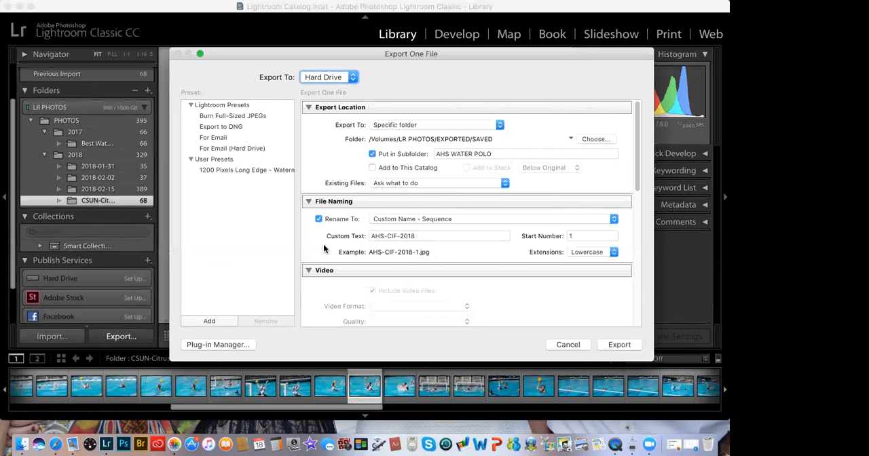
scroll(324, 249, down, 2)
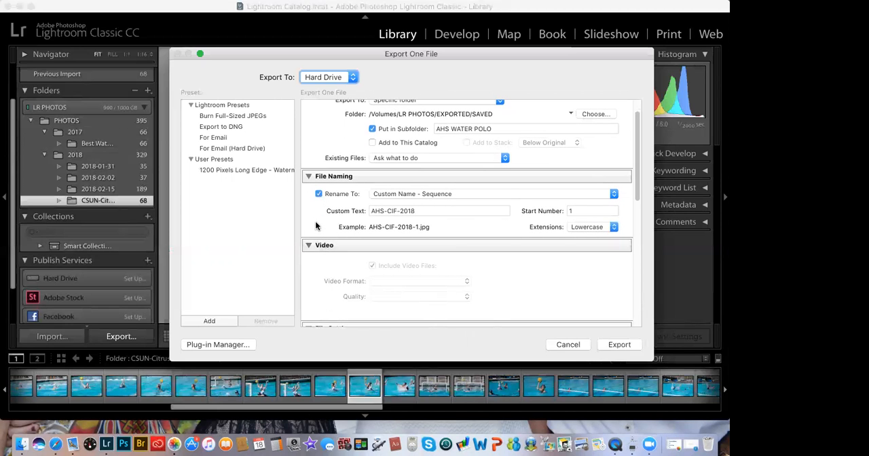
click(319, 194)
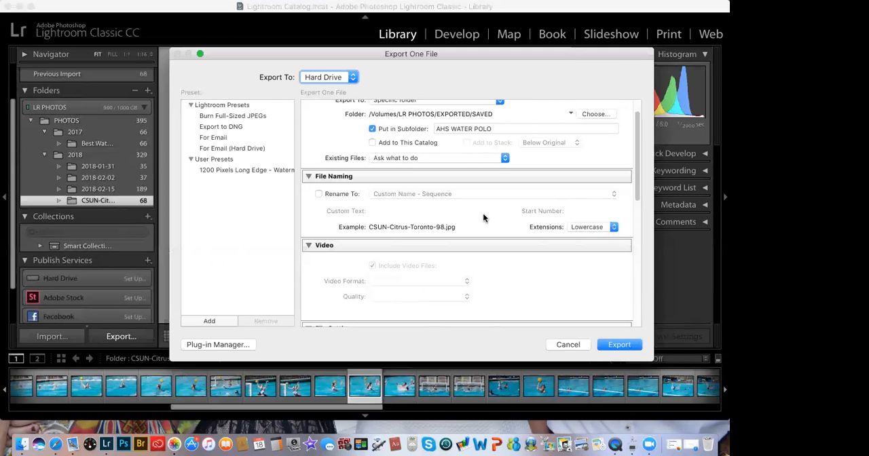
Step: Switch the export color space to AdobeRGB (1998) and back to sRGB
scroll(483, 218, down, 10)
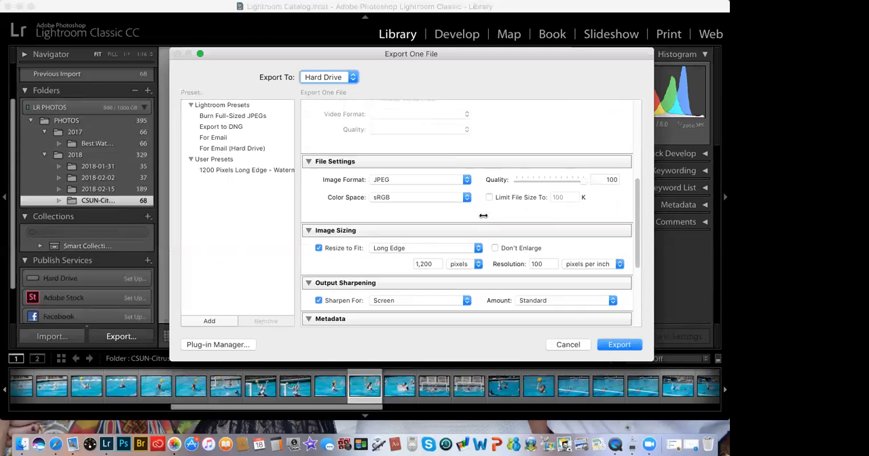
scroll(478, 212, down, 5)
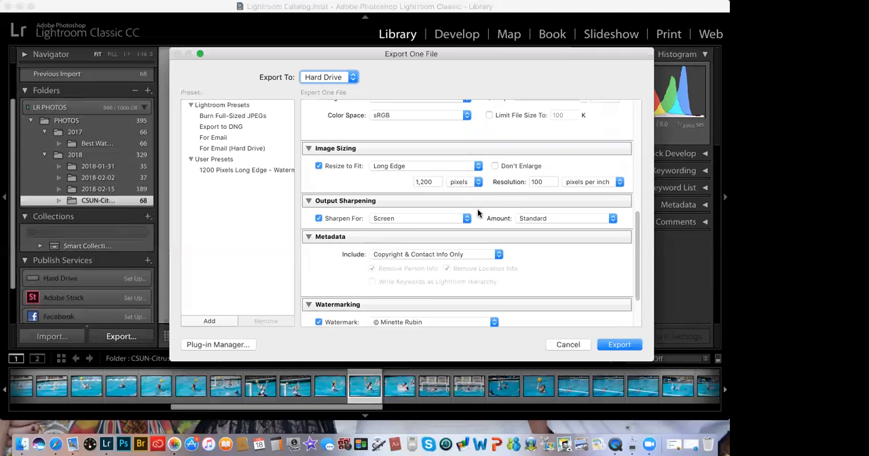
scroll(477, 213, up, 5)
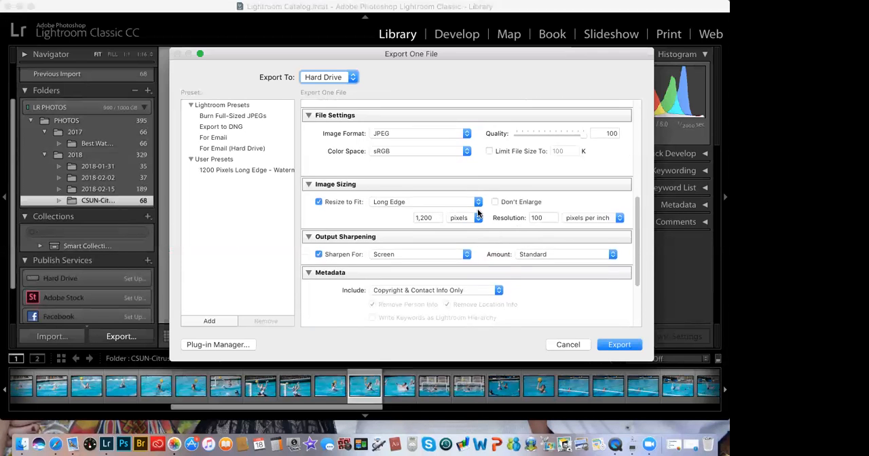
scroll(477, 214, up, 3)
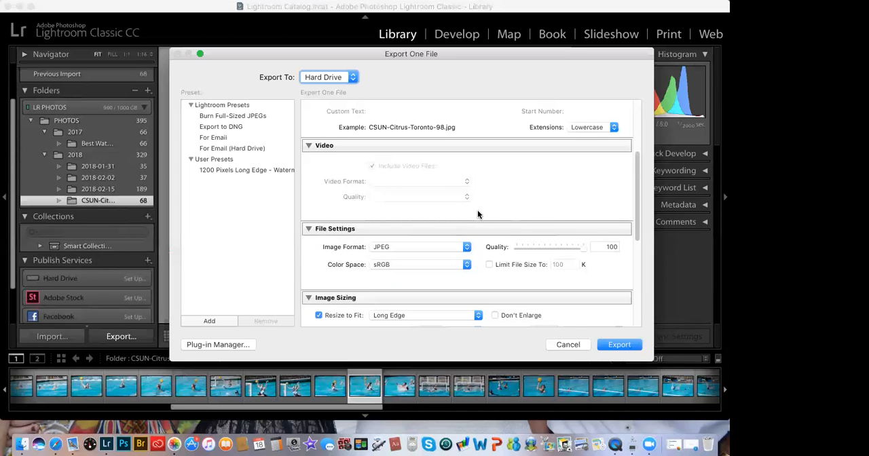
click(466, 267)
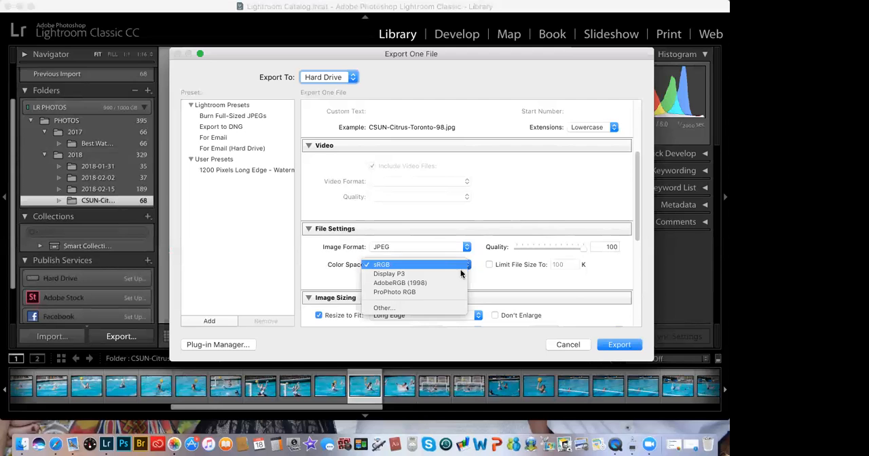
click(444, 283)
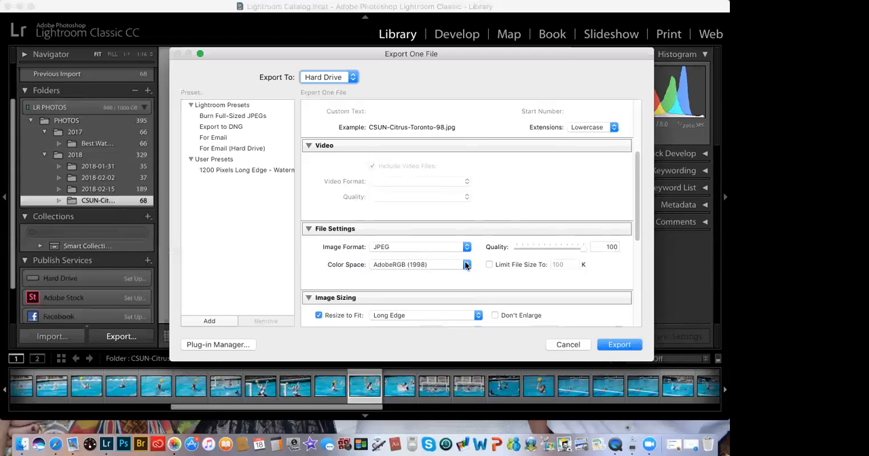
click(465, 264)
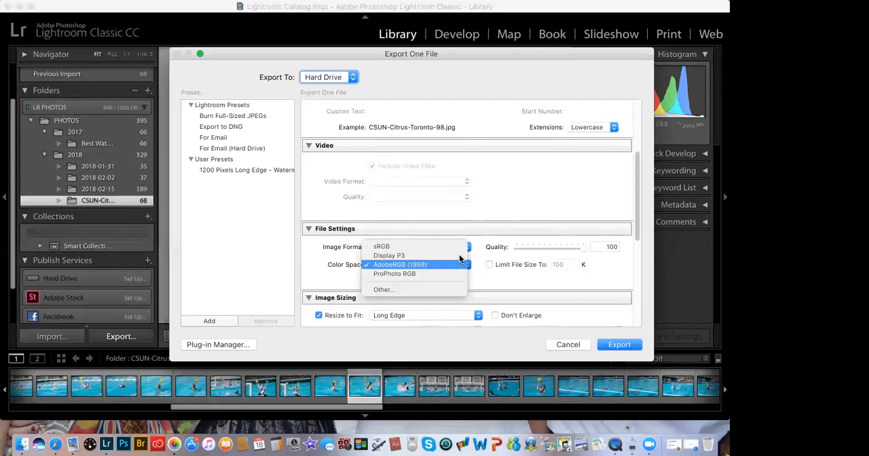
click(457, 247)
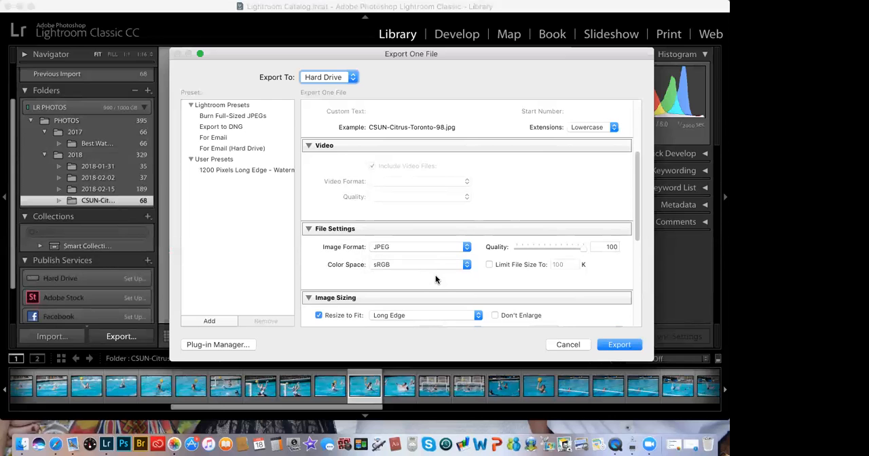
Step: Examine the resize options and the sharpening, metadata, watermark and post-processing export settings, and cancel the export
scroll(435, 279, down, 1)
scroll(435, 275, down, 2)
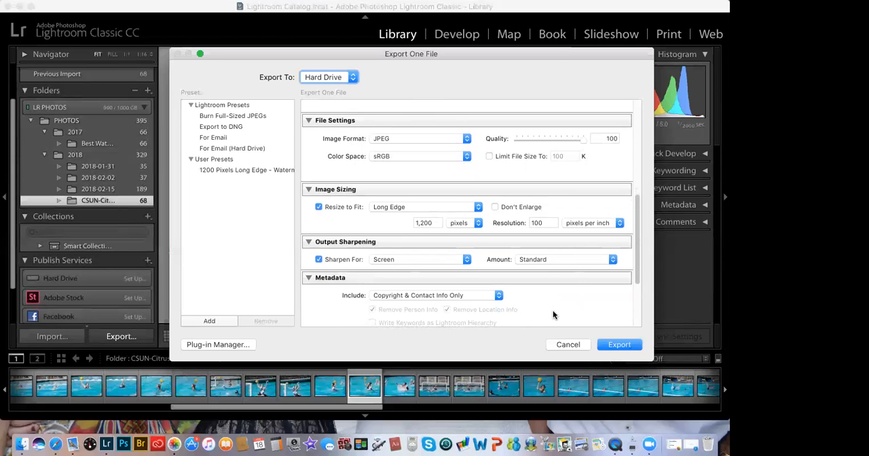
scroll(553, 313, down, 1)
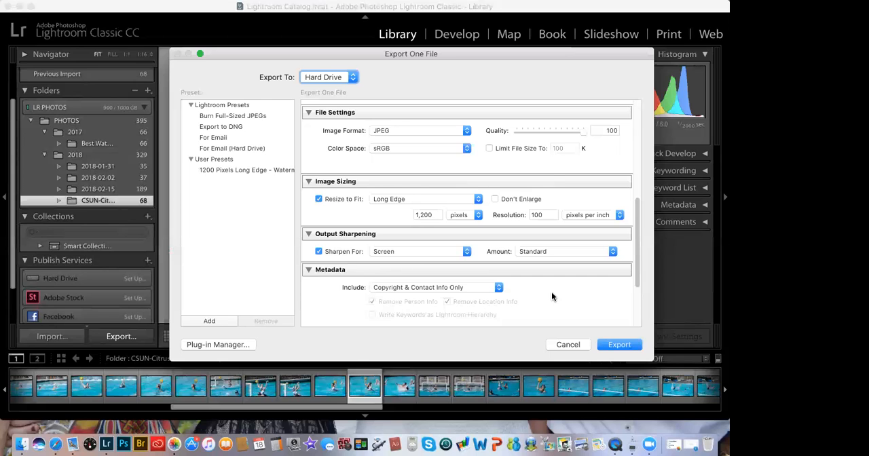
scroll(552, 292, down, 4)
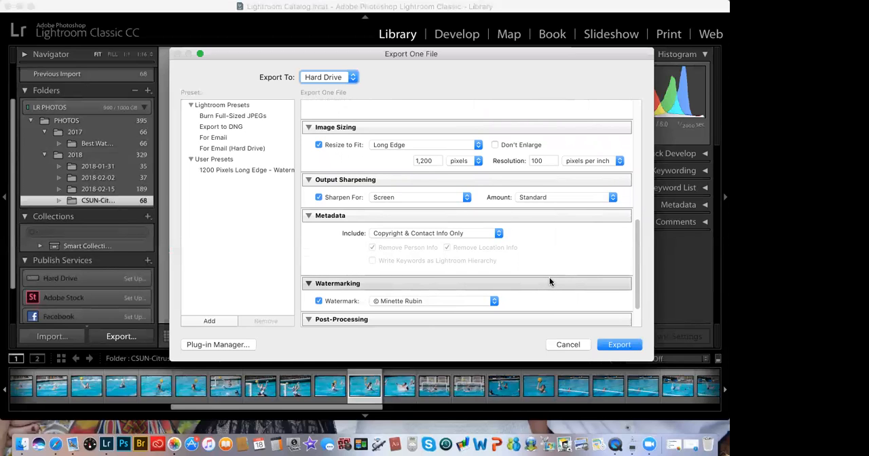
scroll(550, 282, up, 1)
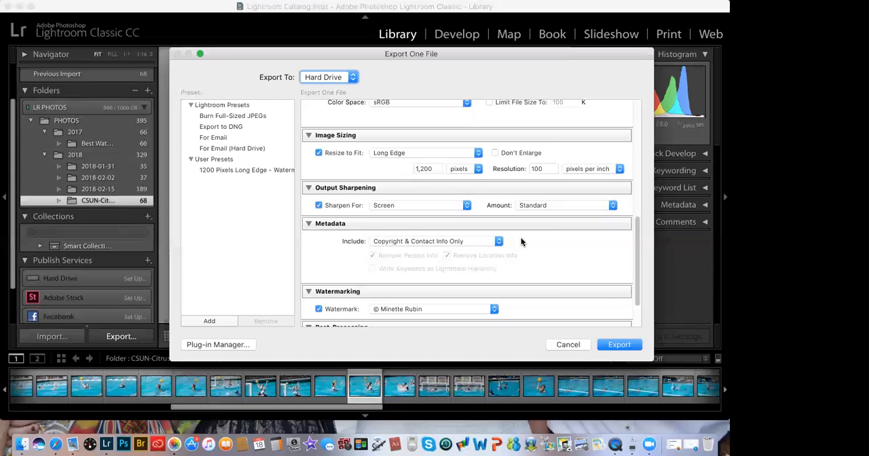
click(478, 155)
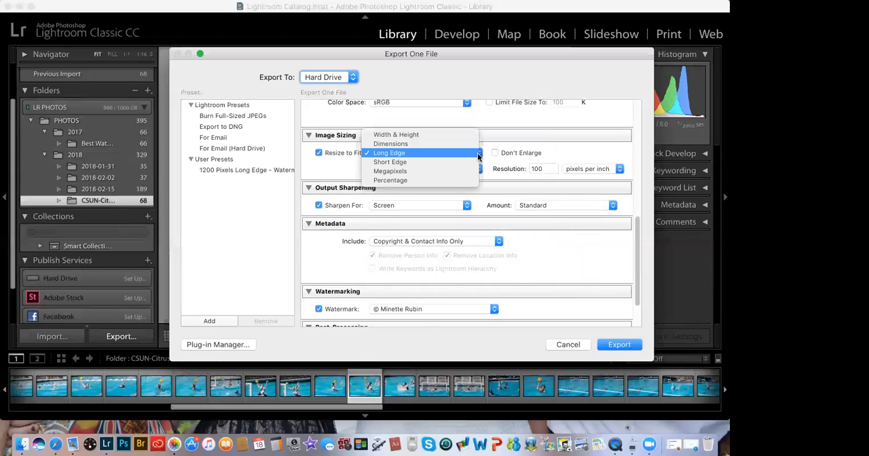
click(475, 154)
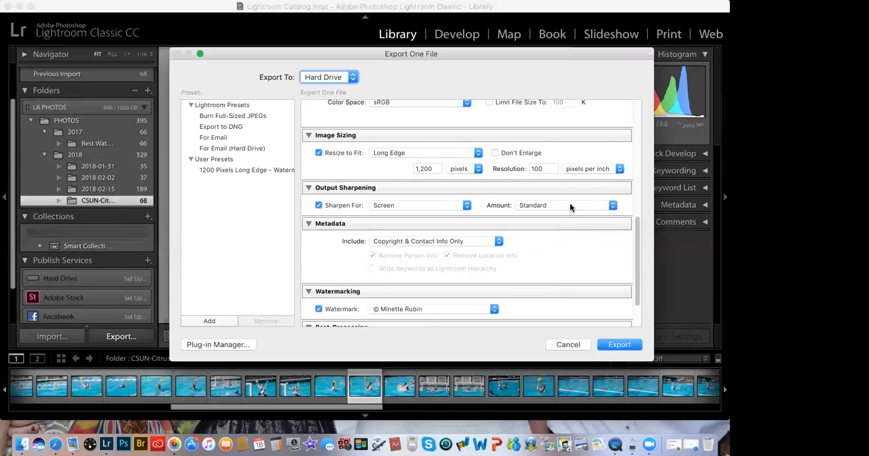
scroll(570, 207, down, 3)
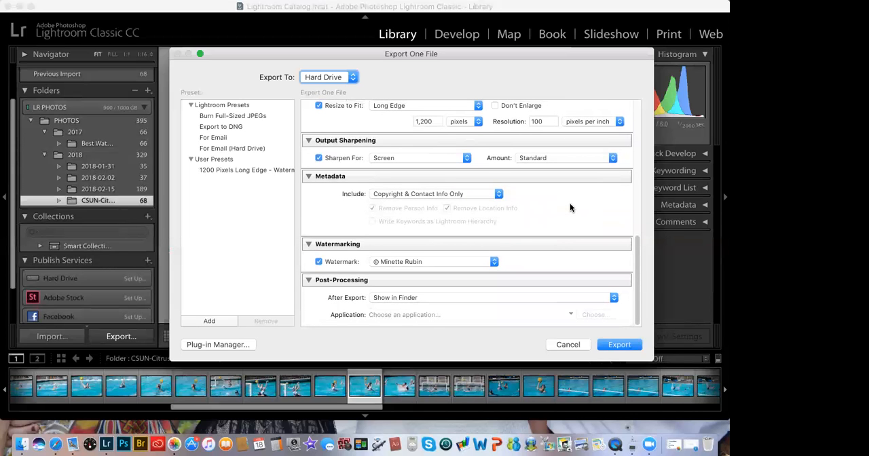
scroll(570, 208, up, 10)
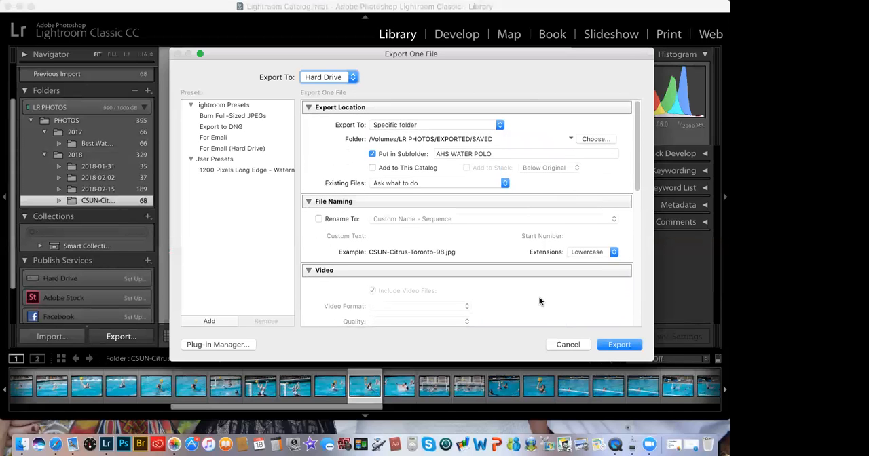
click(563, 346)
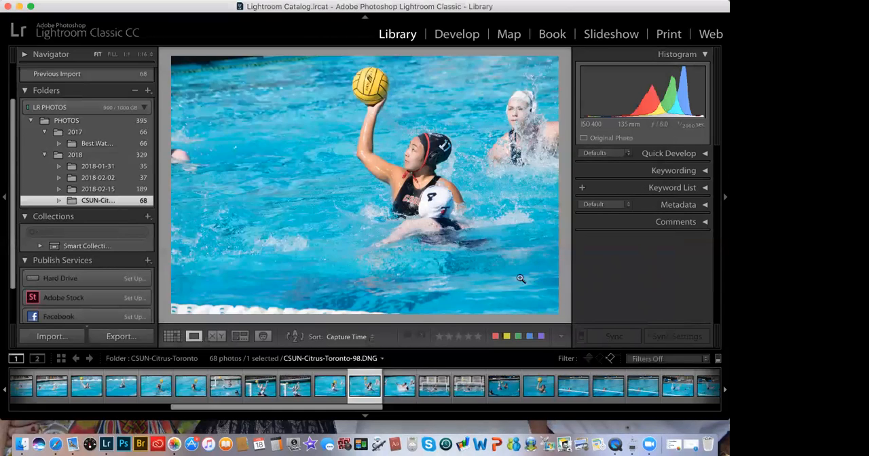
Step: Browse the photos that follow CSUN-Citrus-Toronto-98 in Loupe view
key(Right)
key(Right)
key(Right)
key(Right)
key(Right)
key(Right)
key(Right)
key(Right)
key(Right)
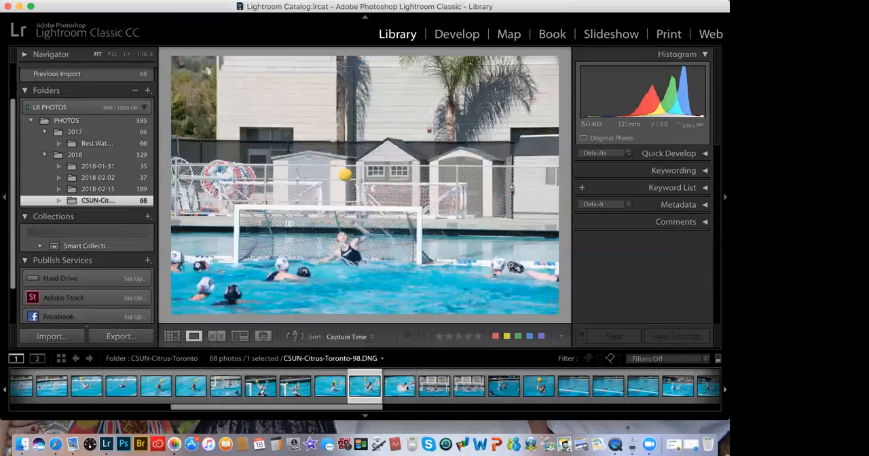